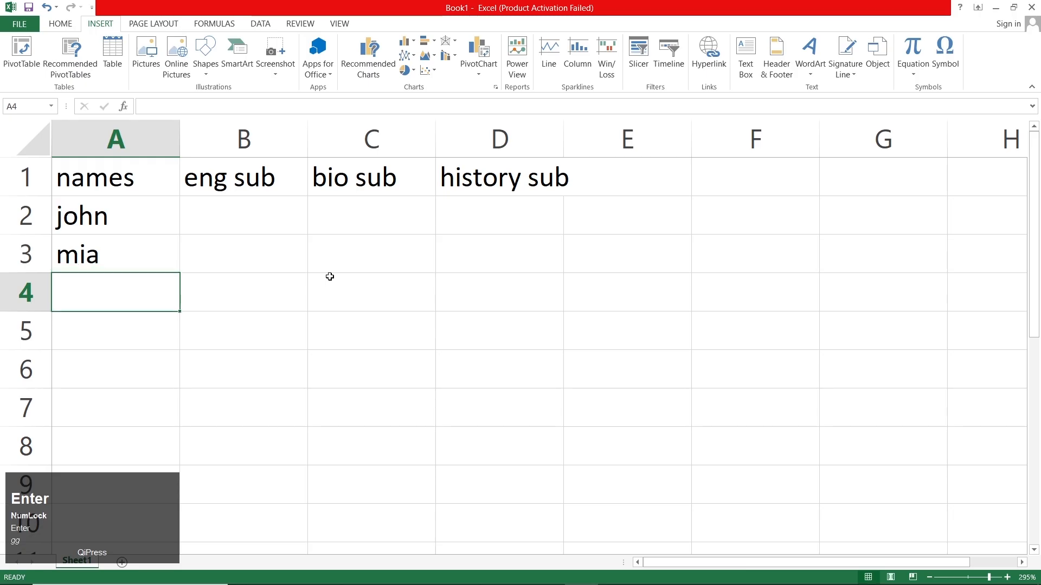
Continue the names column by entering the students' first names down through cell A6
key("Return")
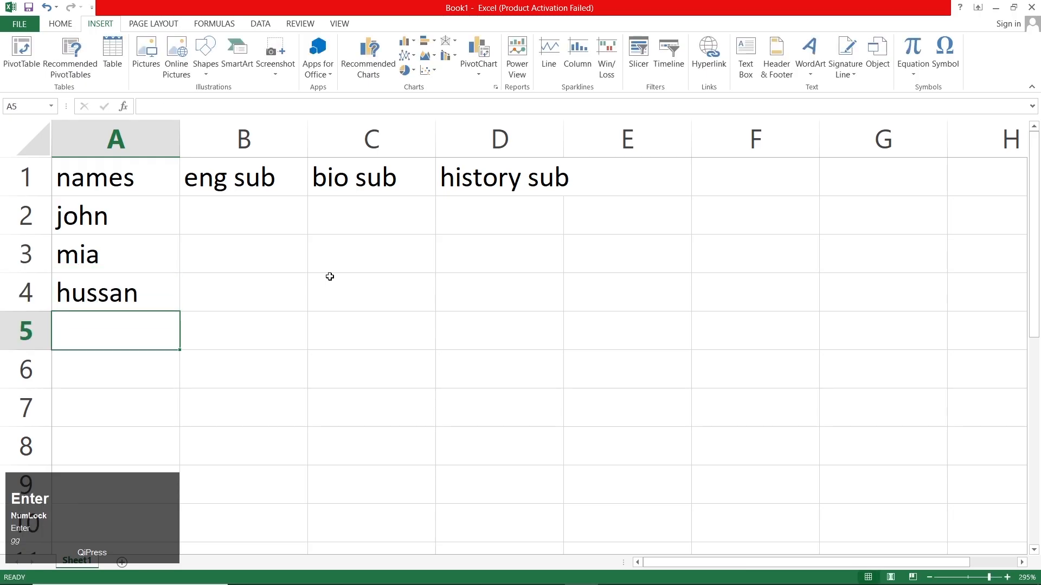
type("kaif")
key("Return")
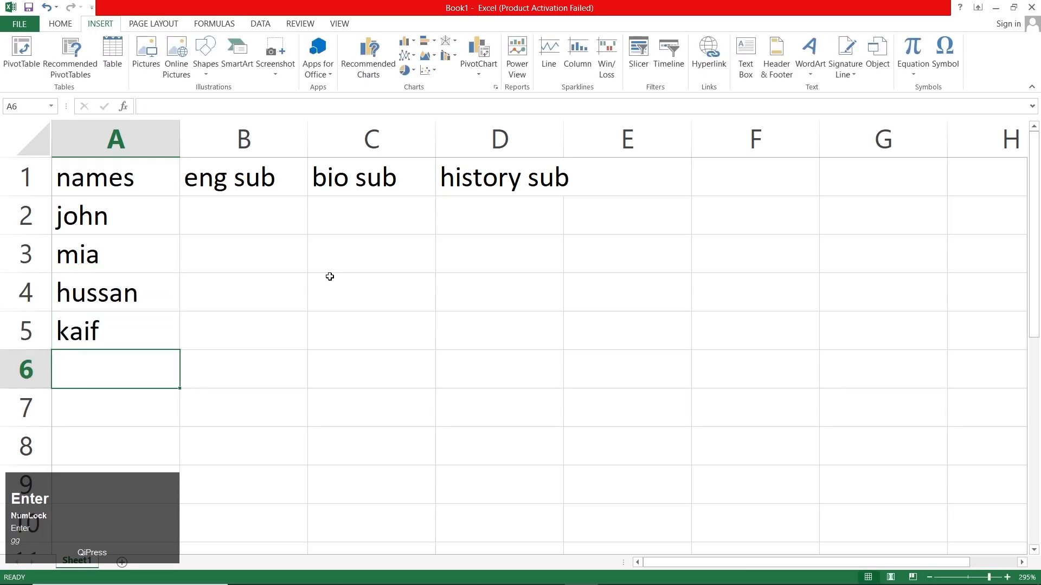
type("su")
key("BackSpace")
key("BackSpace")
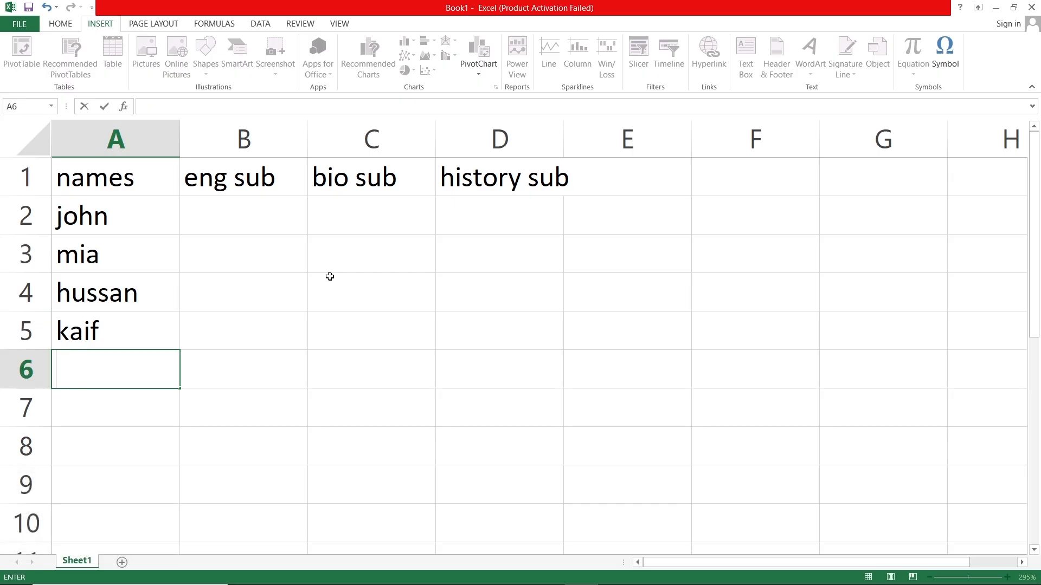
type("hu")
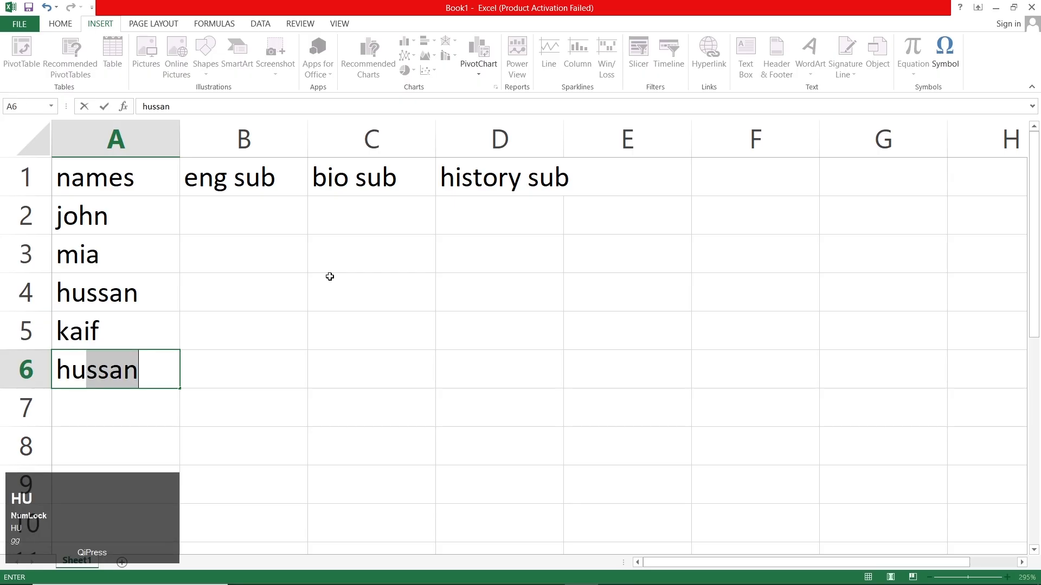
type("snain")
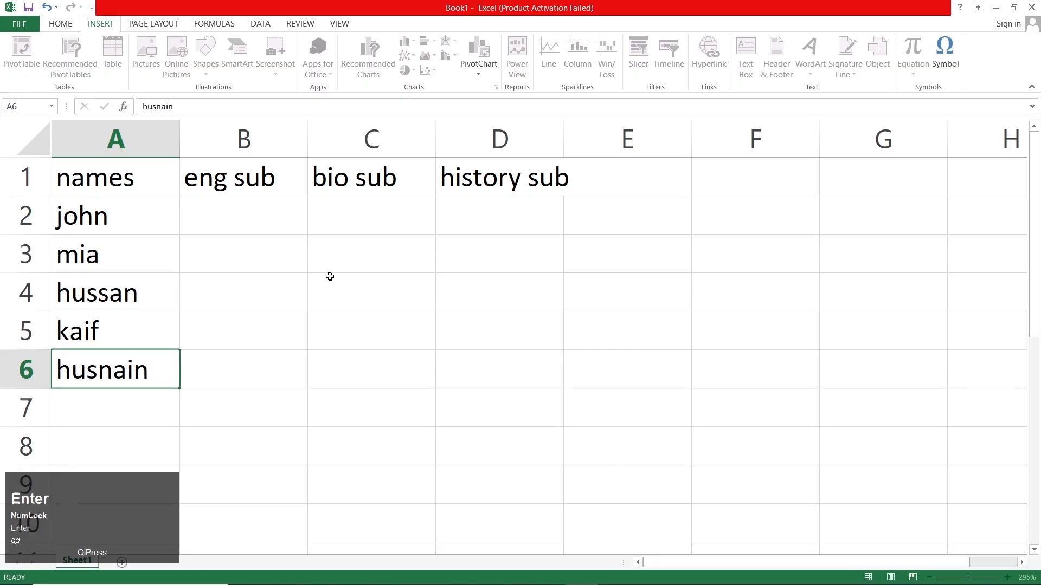
key("Return")
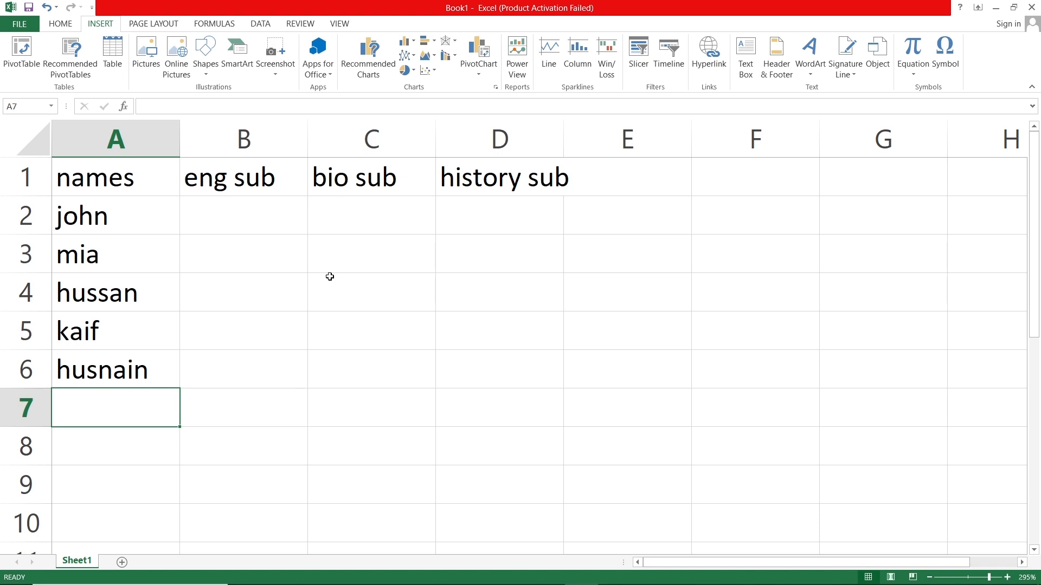
Enter the last student's name in cell A7 of the names column
type("jon")
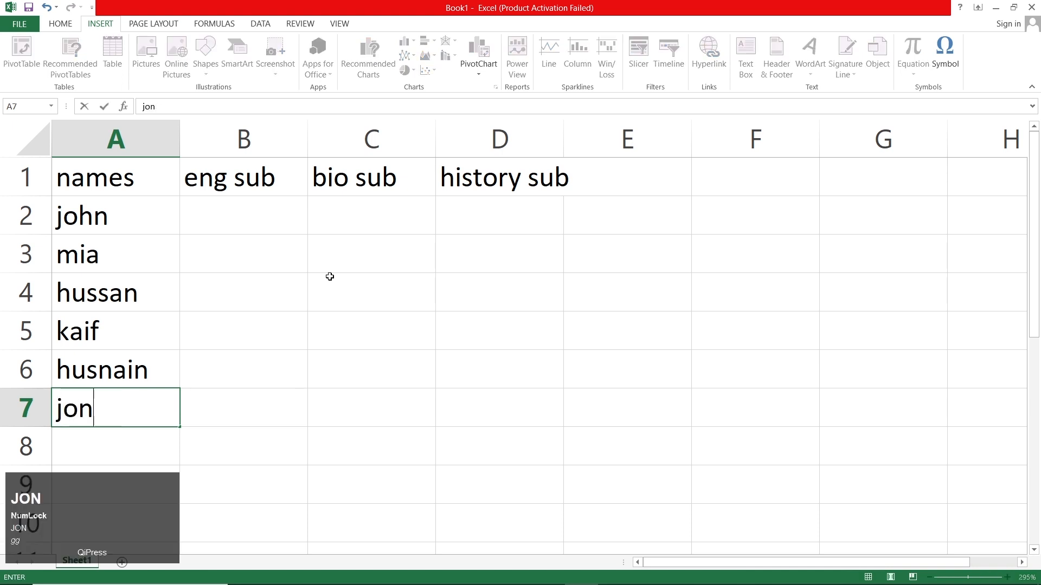
key("BackSpace")
key("BackSpace")
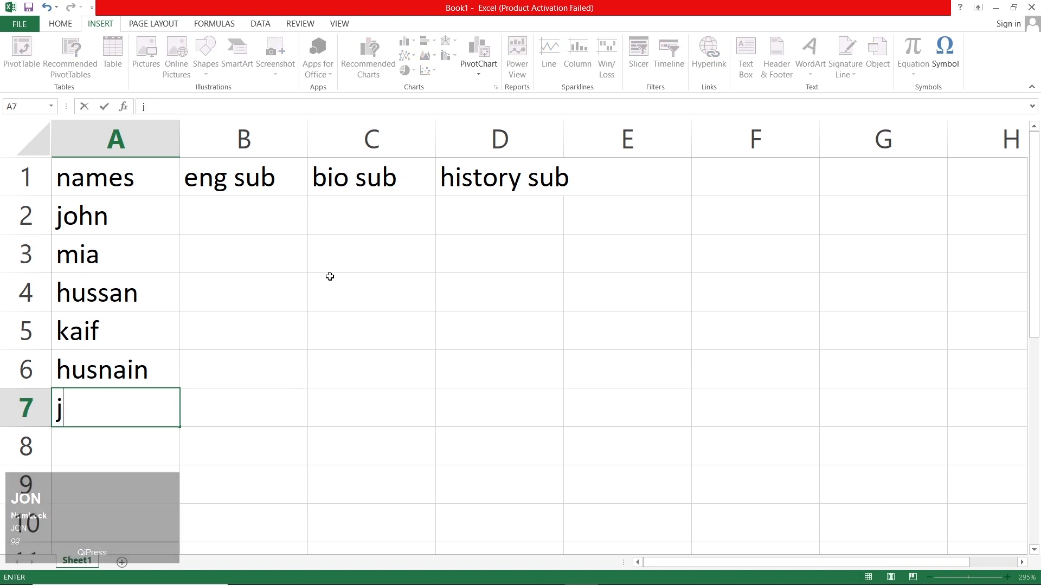
type("ohnson")
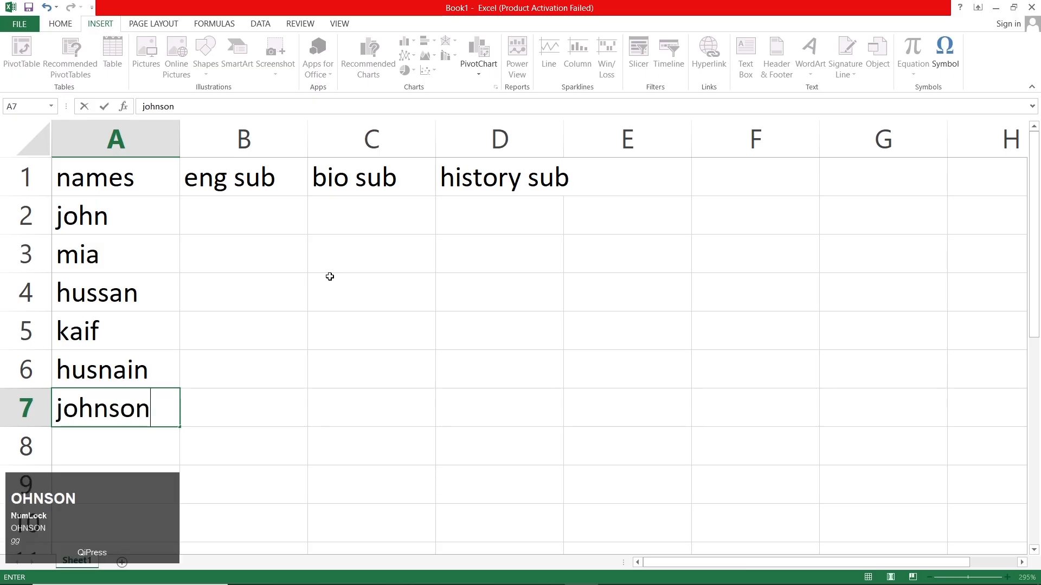
key("Right")
Fill the eng sub column, cells B2 to B7, with the marks 22, 52, 32, 45, 85 and 65
key("Up")
key("Up")
key("Up")
key("Up")
key("Up")
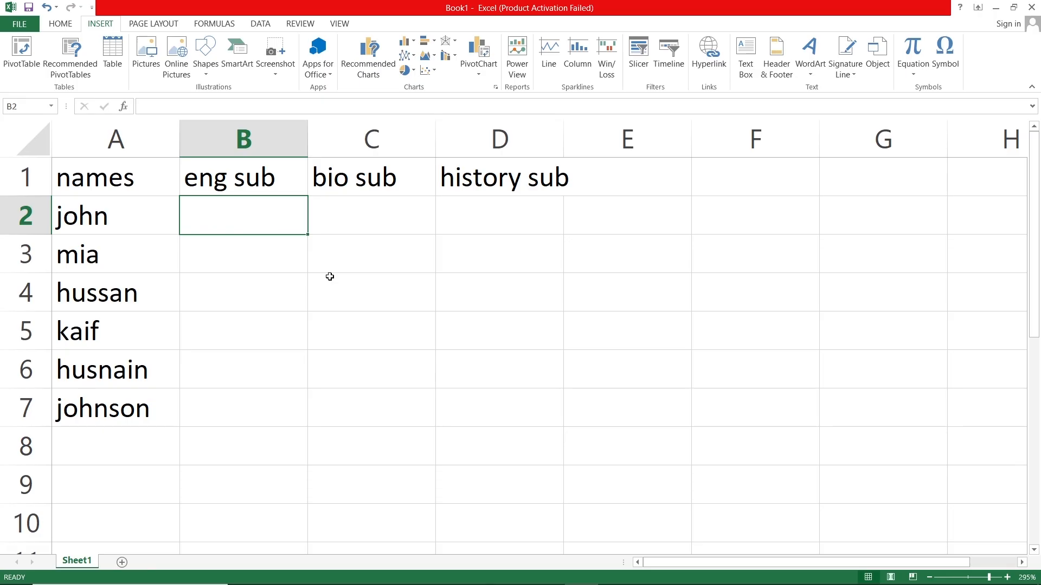
type("22")
key("Return")
type("52")
key("Return")
type("32")
key("Return")
type("45")
key("Return")
type("85")
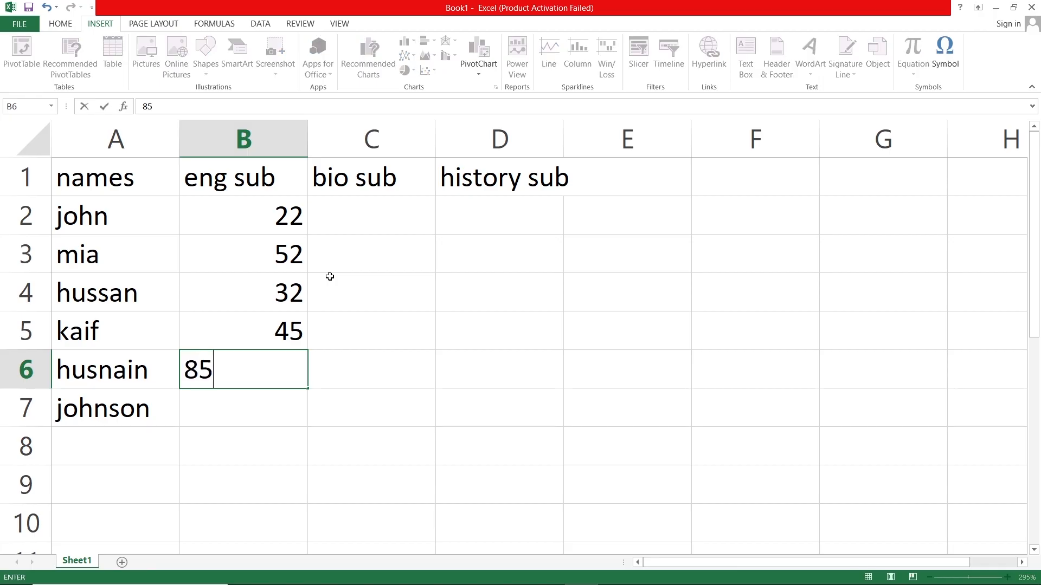
key("Return")
type("65")
key("Return")
Fill the bio sub column, cells C2 to C7, with the marks 42, 32, 55, 15, 65 and 95
key("Right")
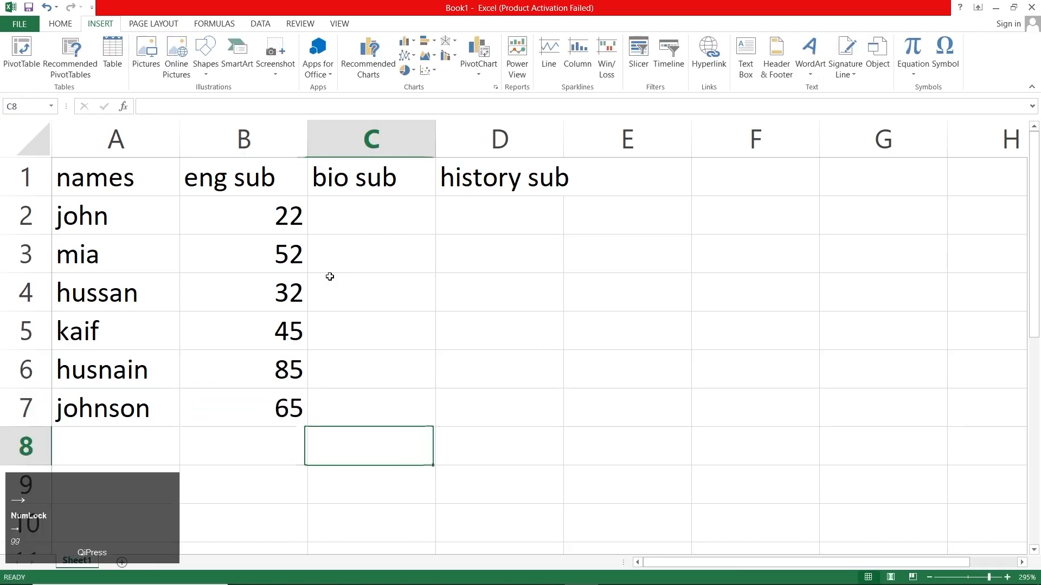
key("Up")
key("Up")
key("Up")
key("Up")
key("Up")
key("Up")
type("42")
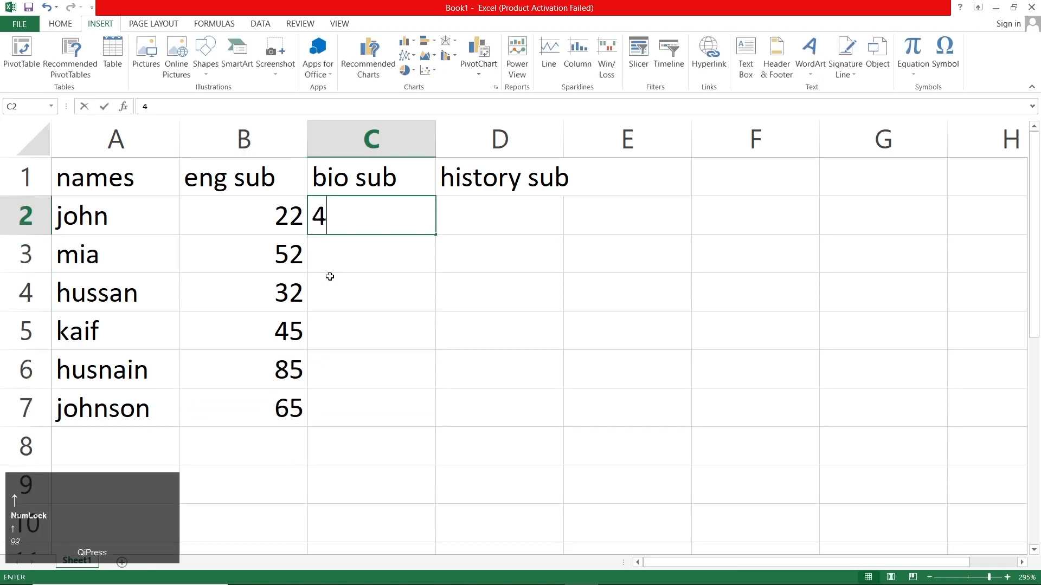
key("Return")
type("32")
key("Return")
type("55")
key("Return")
type("15")
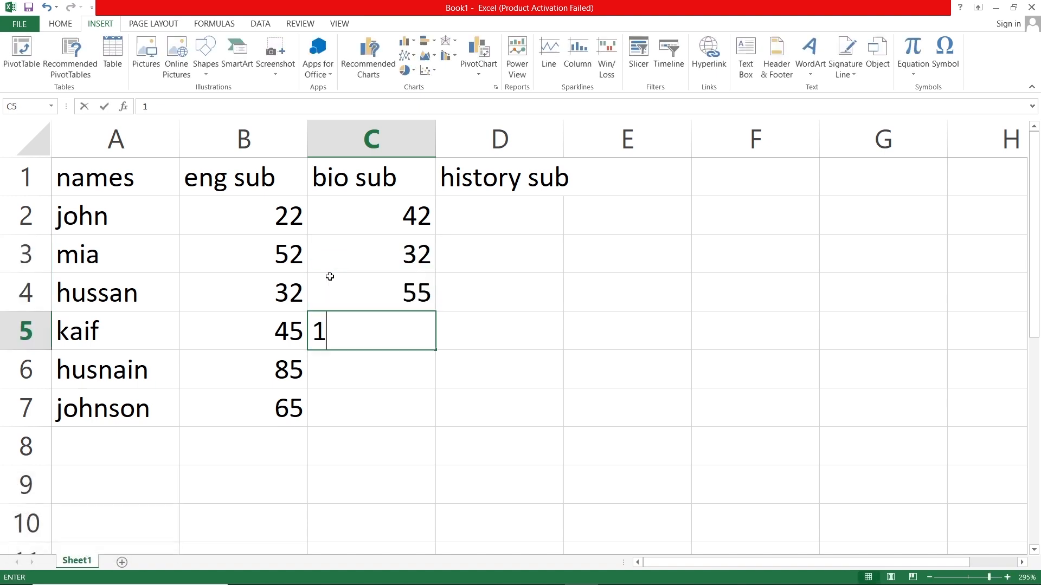
key("Return")
type("65")
key("Return")
type("95")
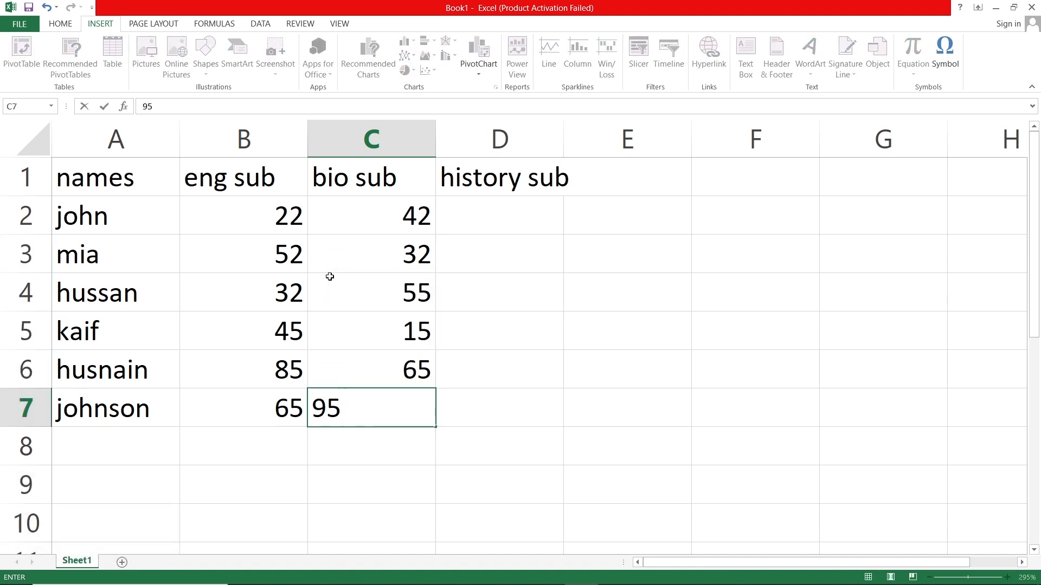
key("Right")
Fill the history sub column, cells D2 to D7, with the marks 44, 21, 32, 52, 32 and 99
key("Up")
key("Up")
key("Up")
key("Up")
key("Up")
type("44")
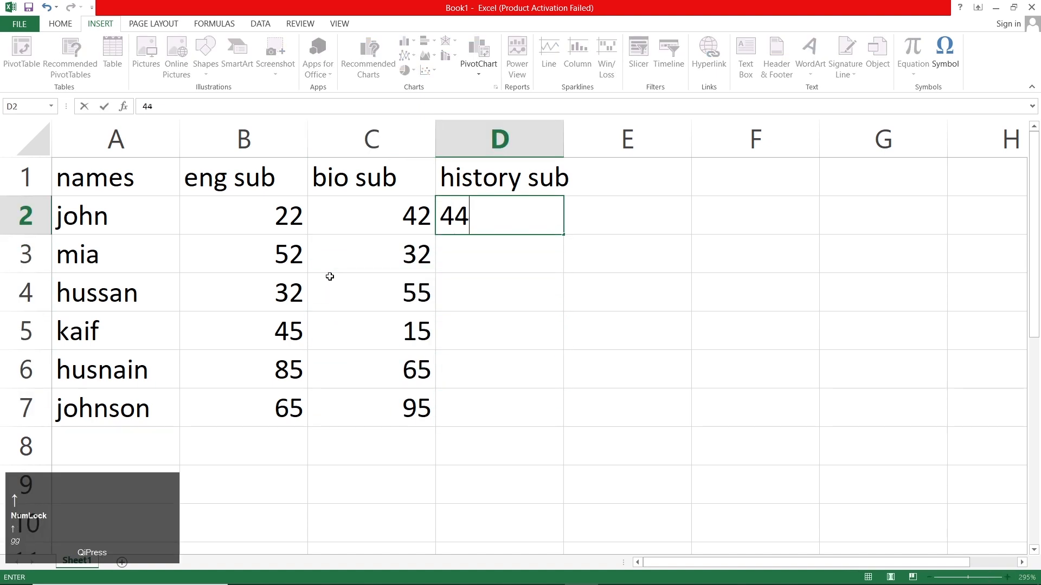
key("Return")
type("21")
key("Return")
type("32")
key("Return")
type("52")
key("Return")
type("321")
key("BackSpace")
key("Return")
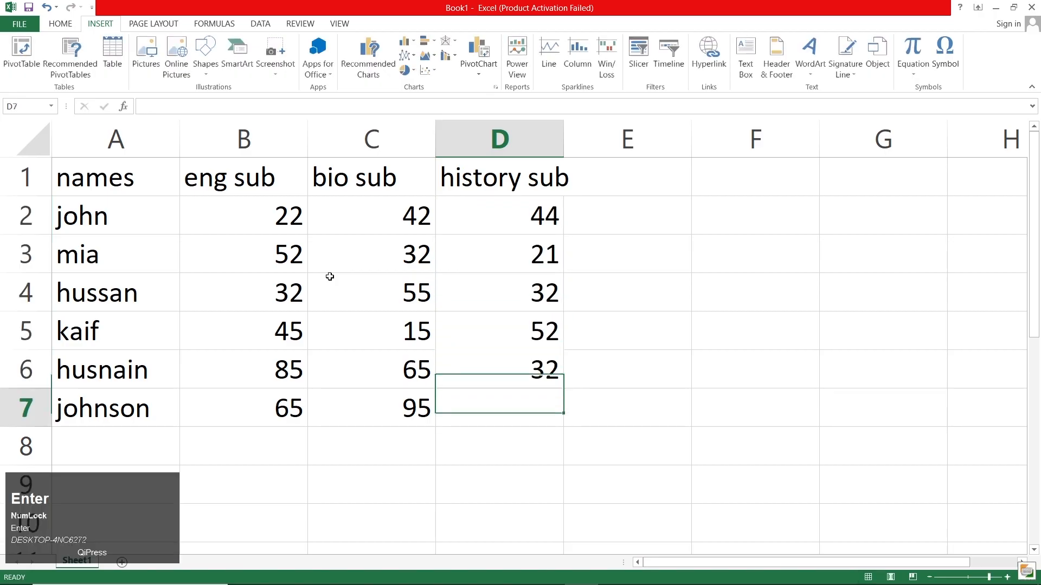
type("99")
key("Return")
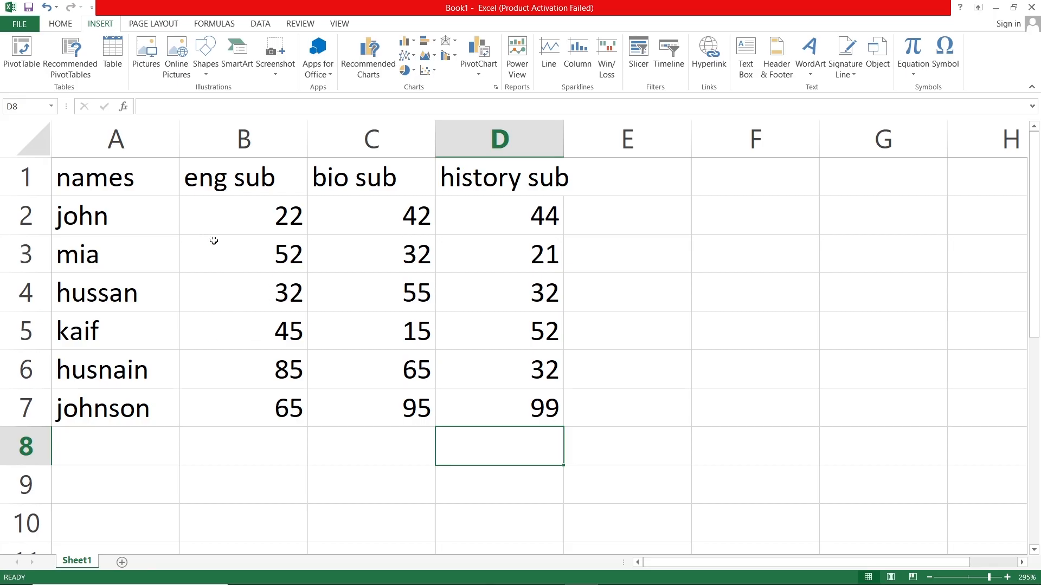
Widen column D to fit its heading and create a PivotTable from the range A1:D7 on a new worksheet
left_click_drag(128, 175, 509, 421)
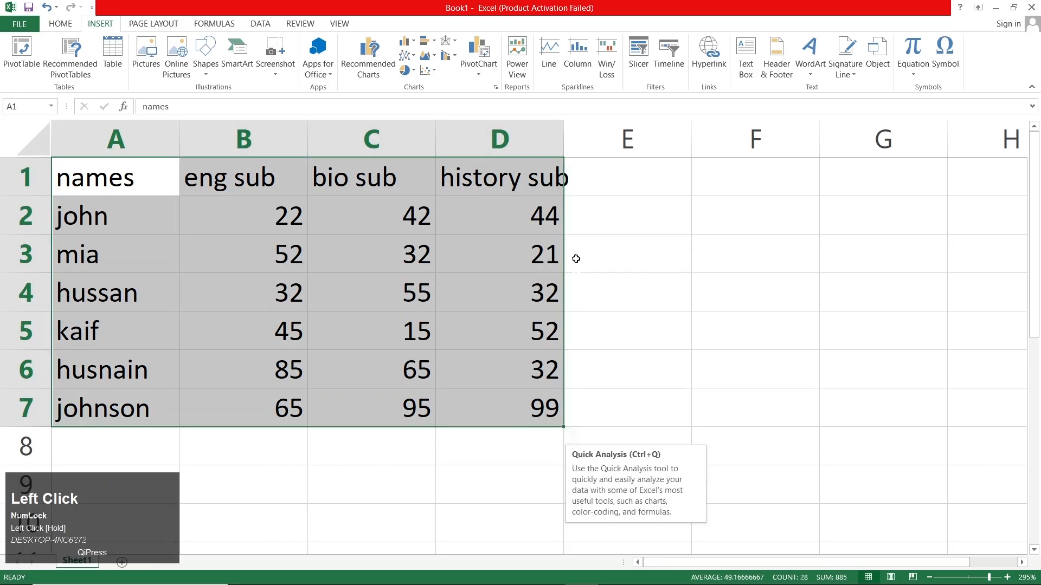
left_click_drag(566, 140, 605, 141)
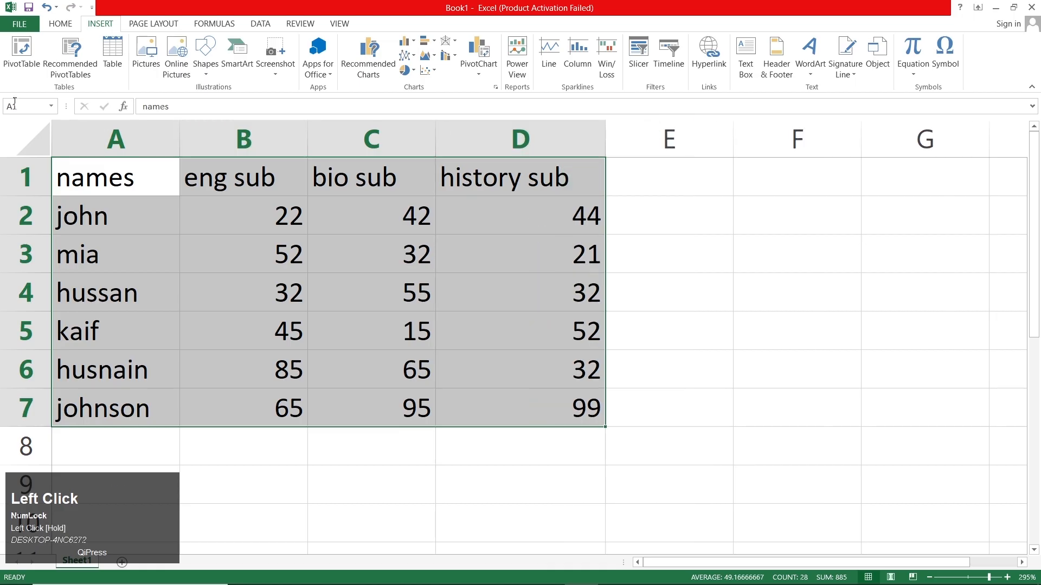
left_click(25, 63)
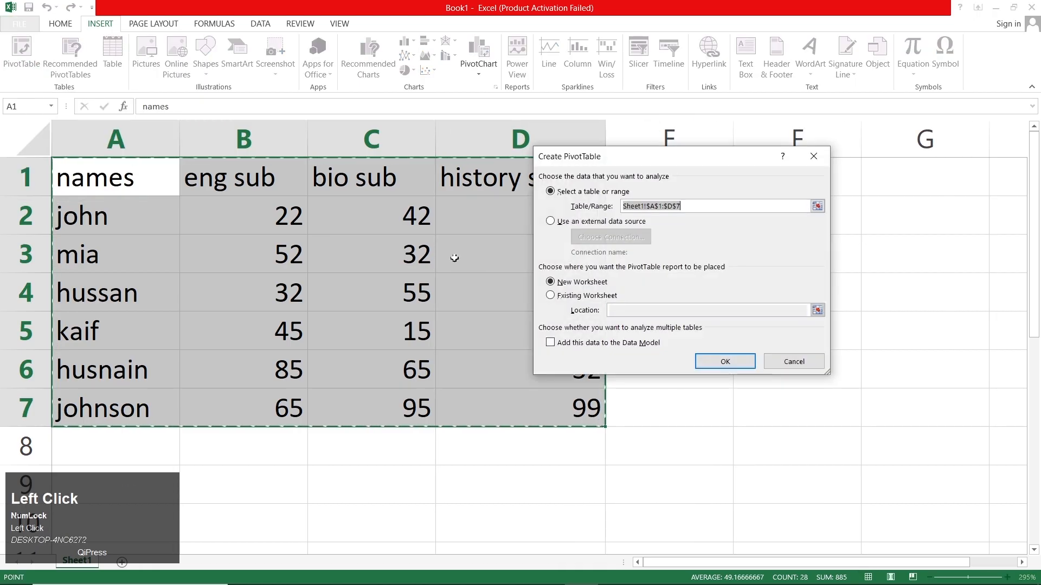
left_click(727, 362)
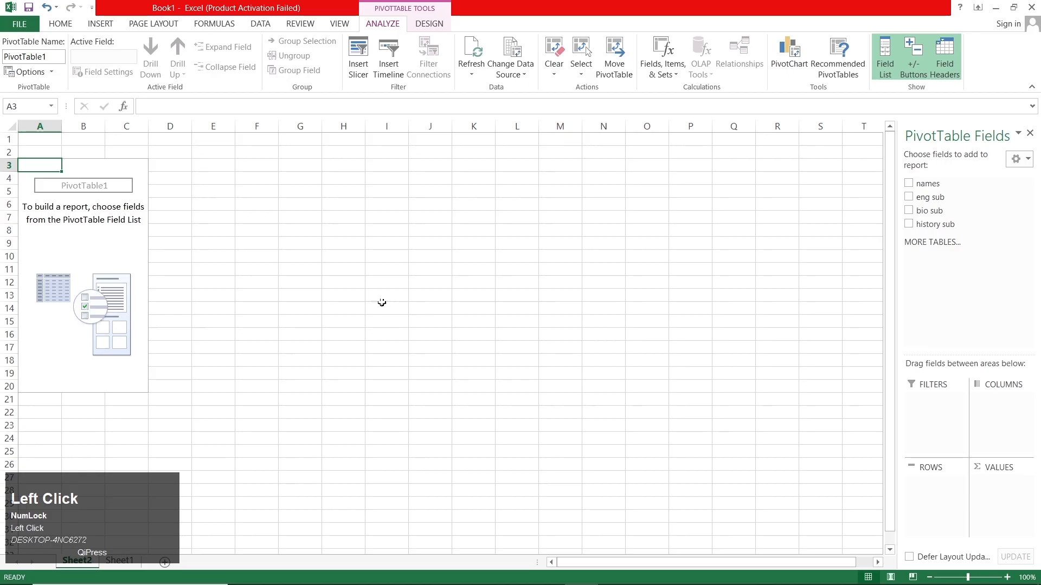
Add the names, eng sub, bio sub and history sub fields to the PivotTable and inspect its bio and eng grand totals
left_click(908, 184)
left_click(908, 197)
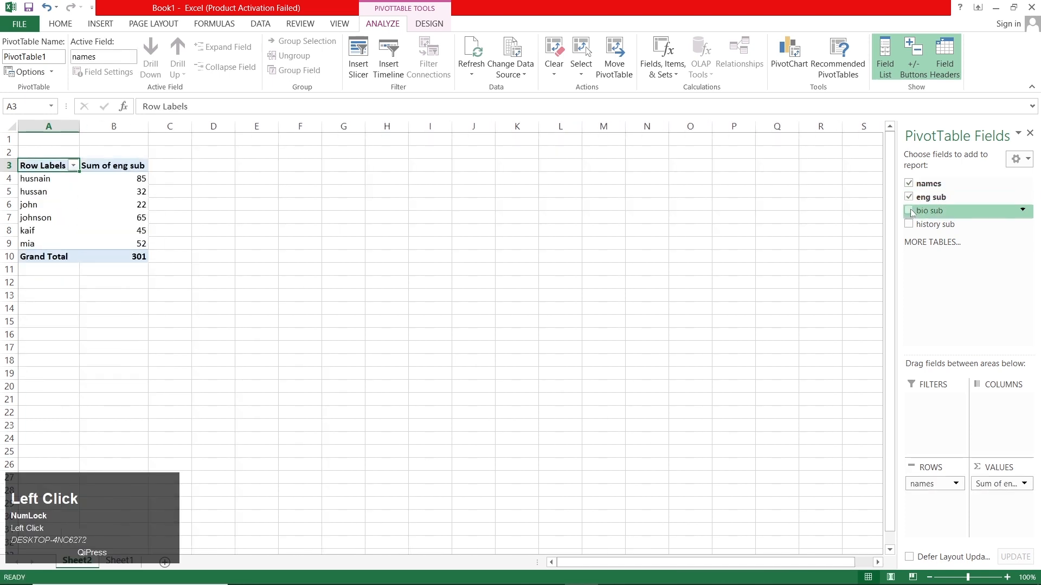
left_click(909, 211)
left_click(910, 226)
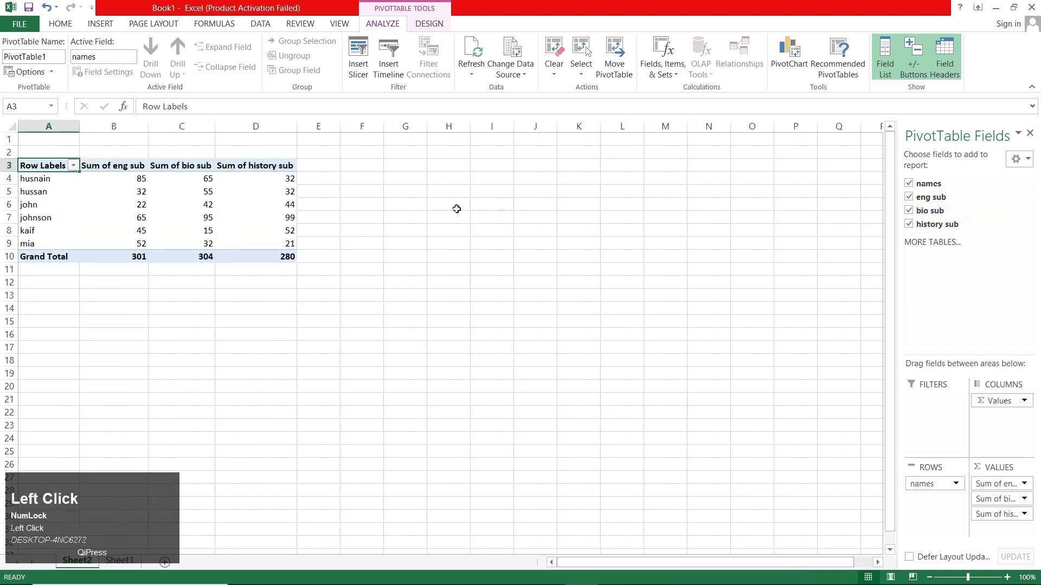
left_click(204, 253)
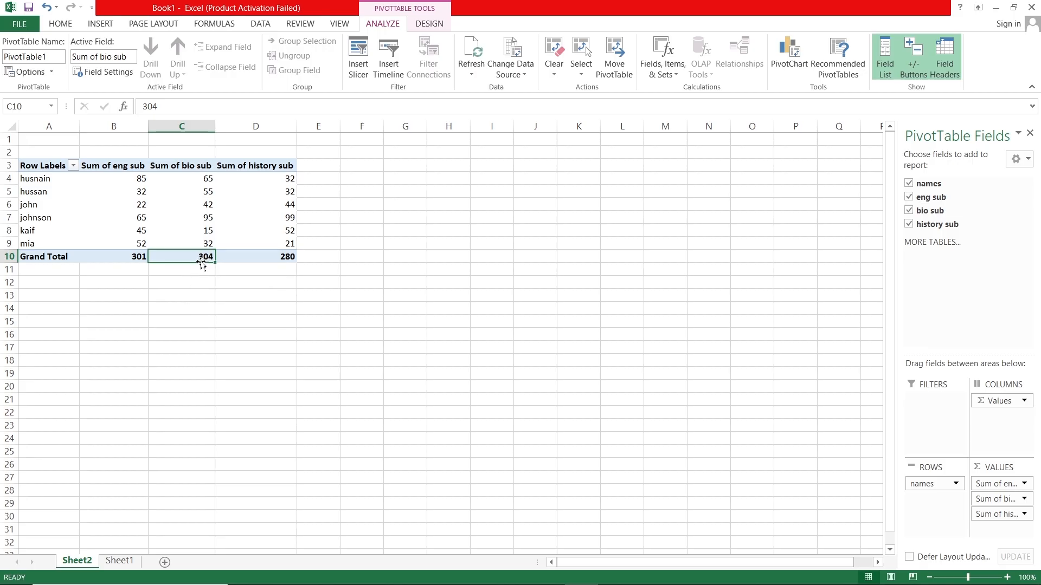
scroll(240, 253, "up", 6, "ctrl")
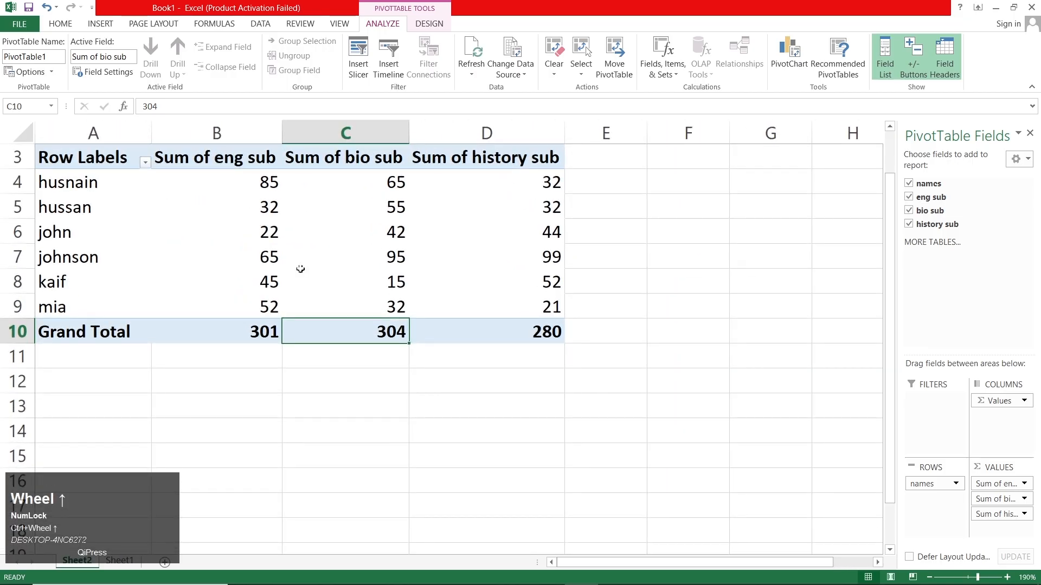
left_click(266, 333)
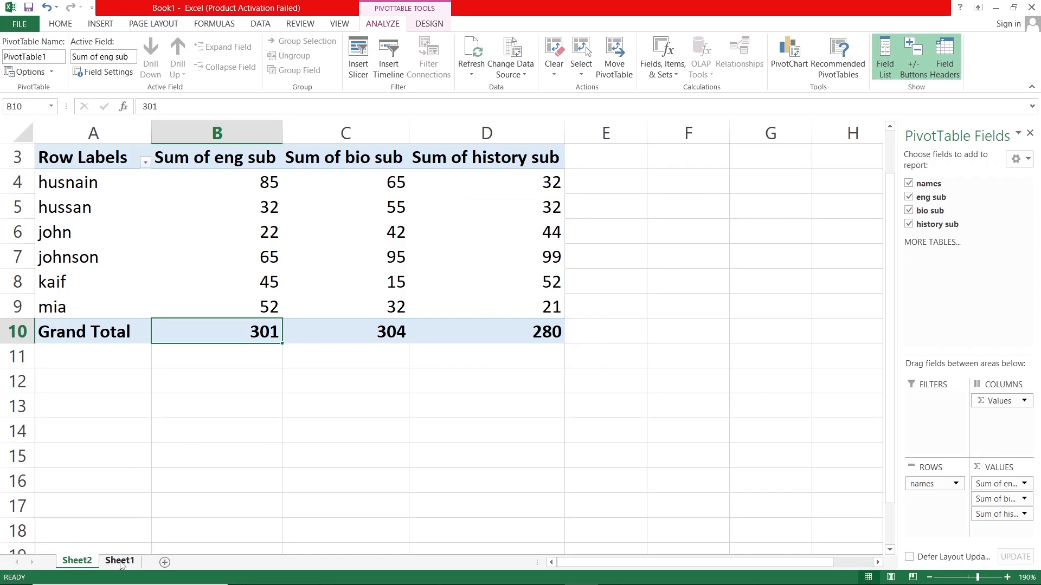
Insert the recommended PivotTable counting names by history sub from the Sheet1 data, and add the eng sub and bio sub fields
left_click(119, 561)
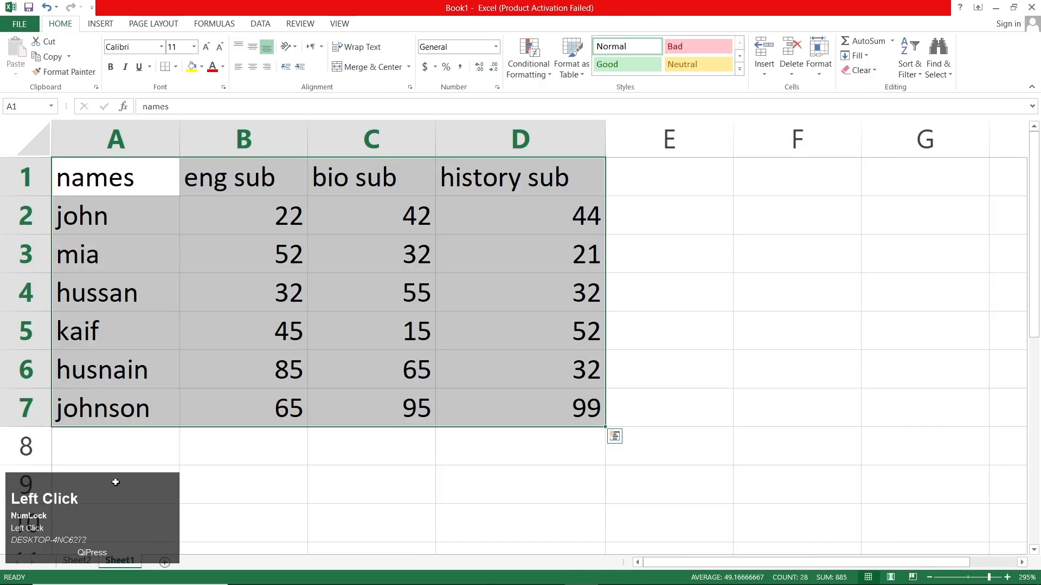
left_click(104, 27)
left_click(70, 60)
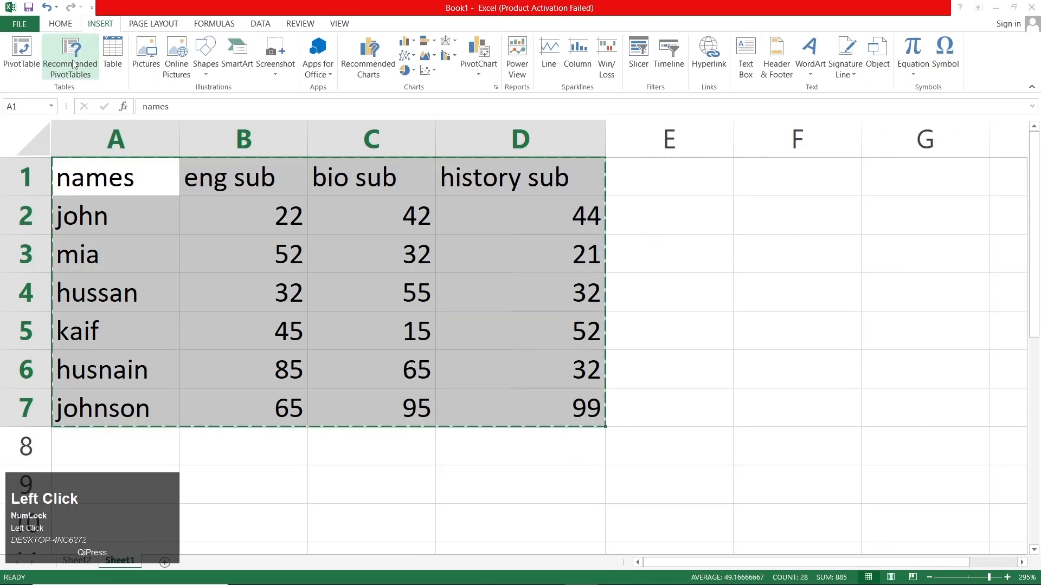
left_click(762, 443)
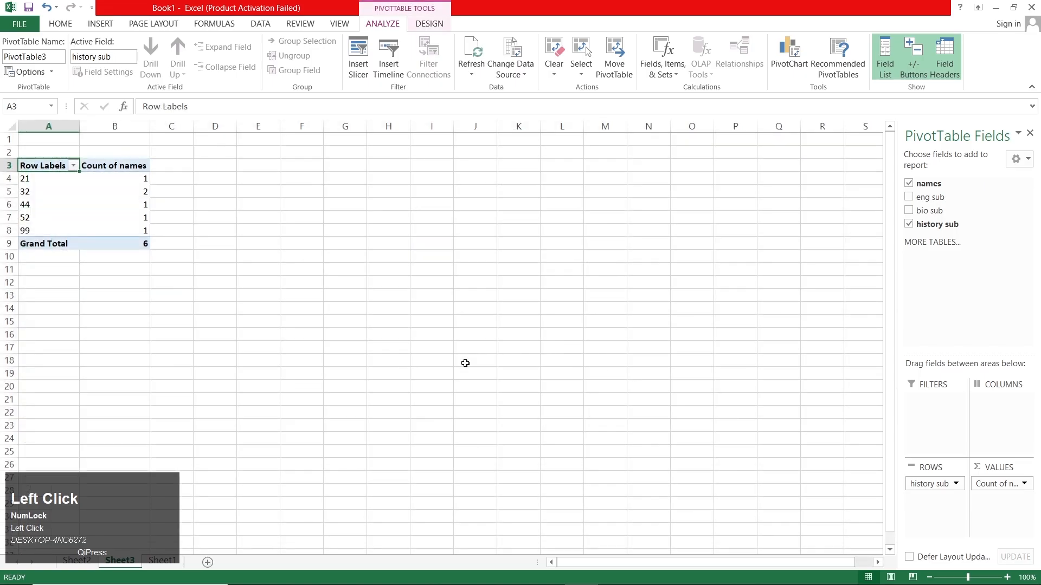
left_click(908, 197)
left_click(908, 210)
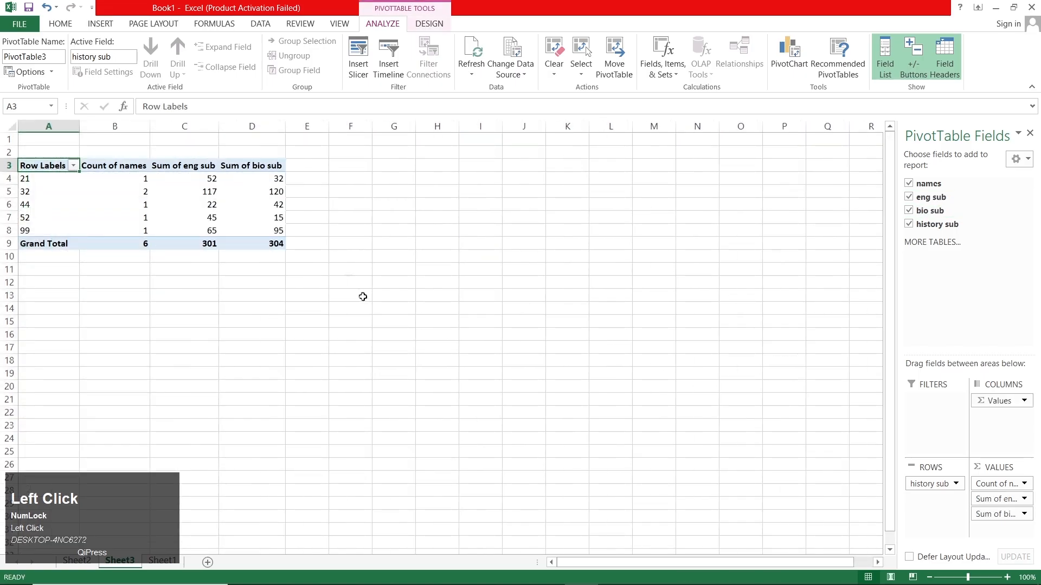
Convert the range A1:D7 on Sheet1 into a table with the first row as headers
left_click(162, 561)
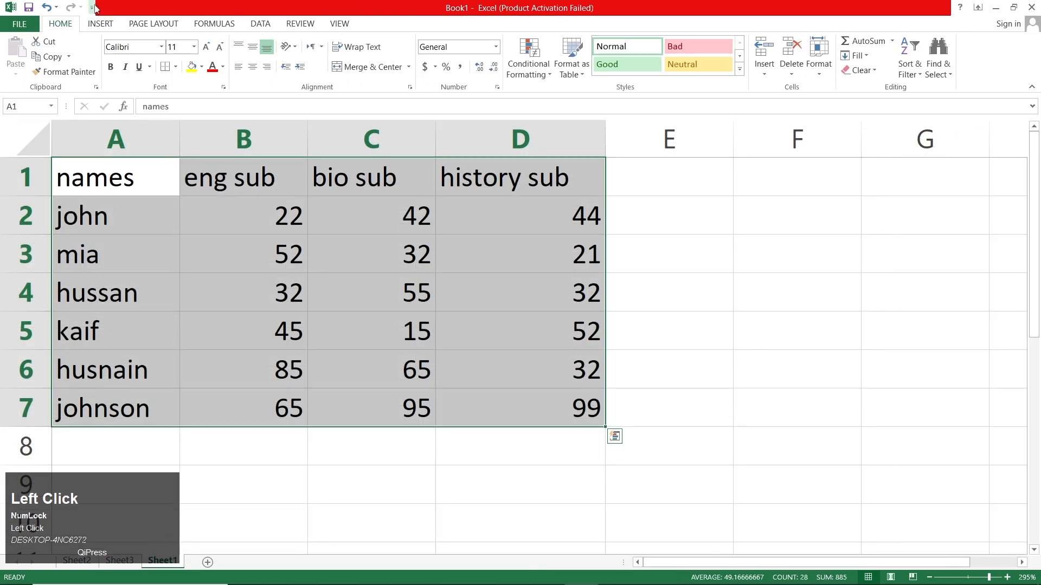
left_click(107, 26)
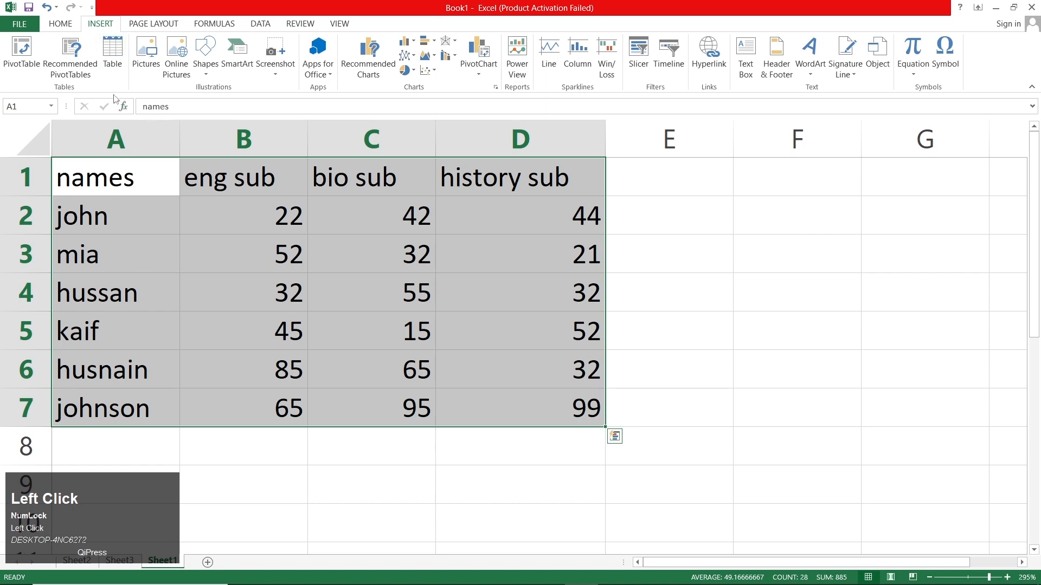
left_click(112, 52)
left_click(669, 292)
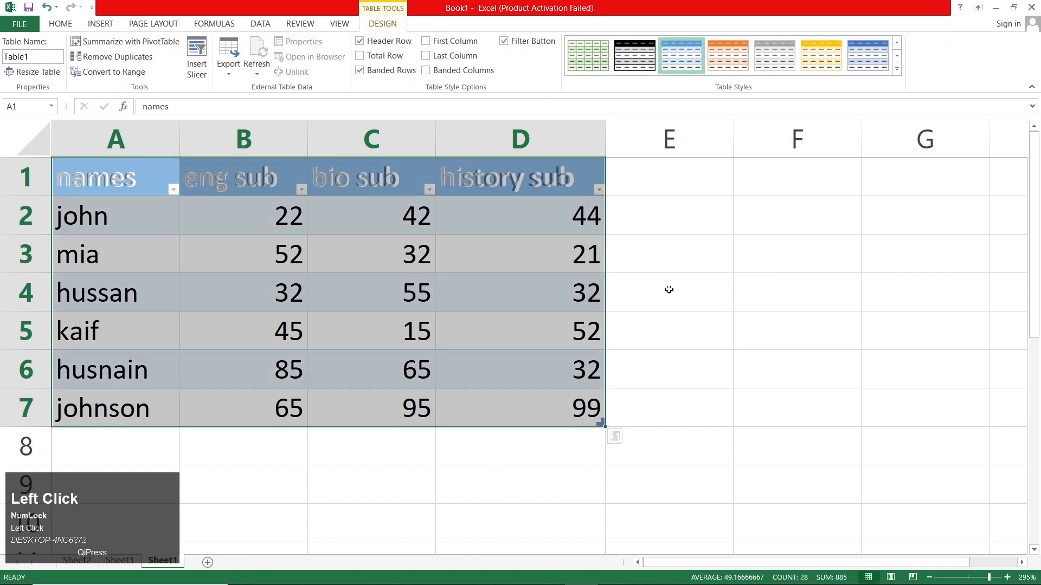
left_click(189, 291)
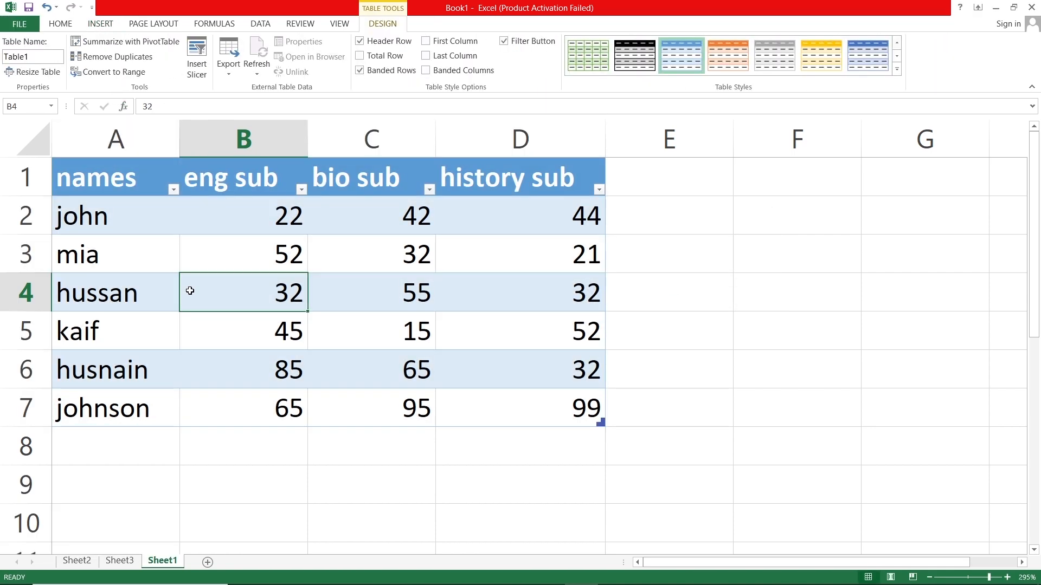
Filter the names column of the table to show only the student in row 4
left_click(174, 190)
left_click(173, 190)
left_click(173, 191)
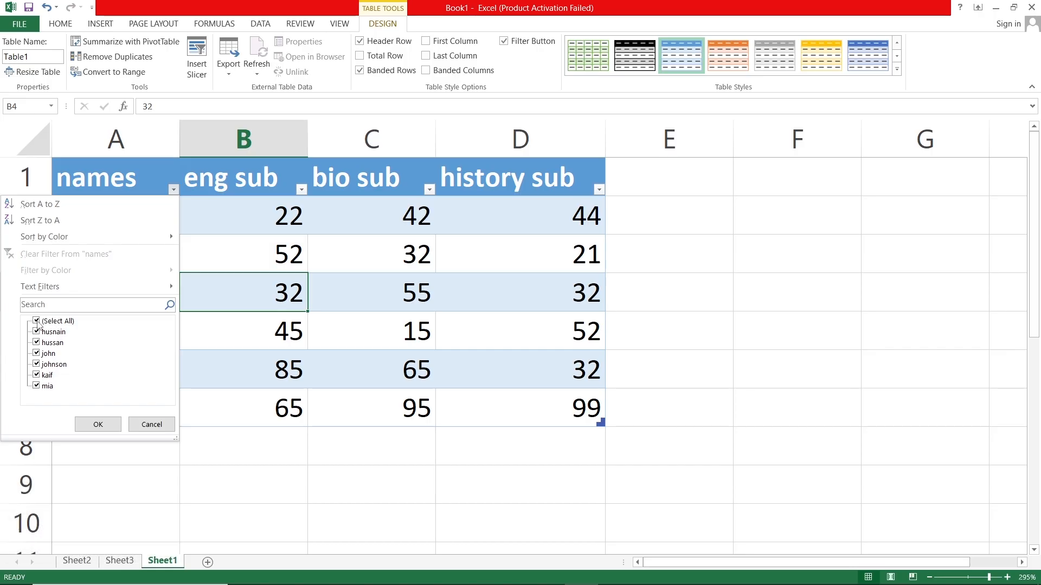
left_click(37, 321)
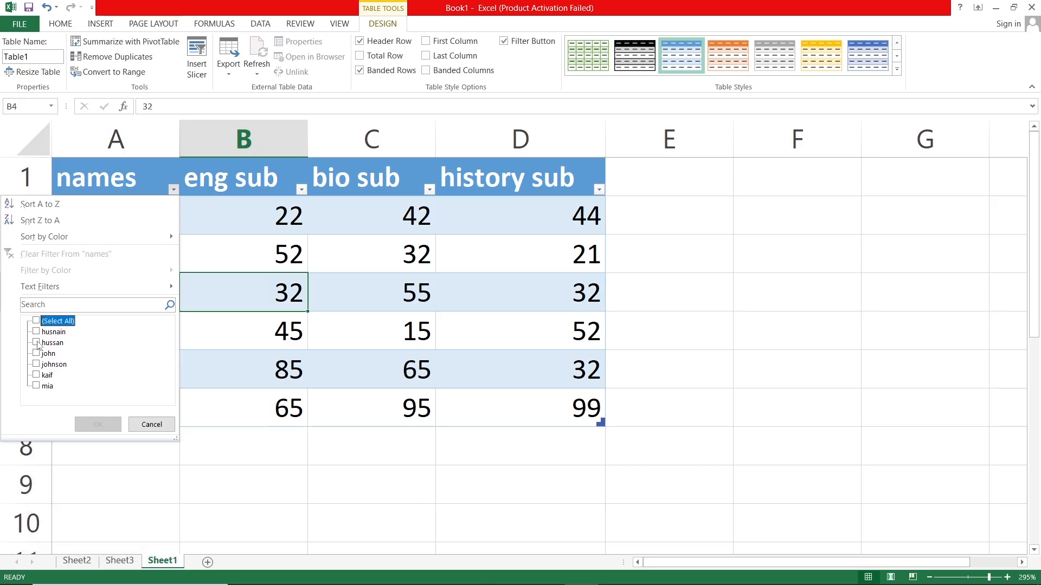
left_click(36, 343)
left_click(98, 423)
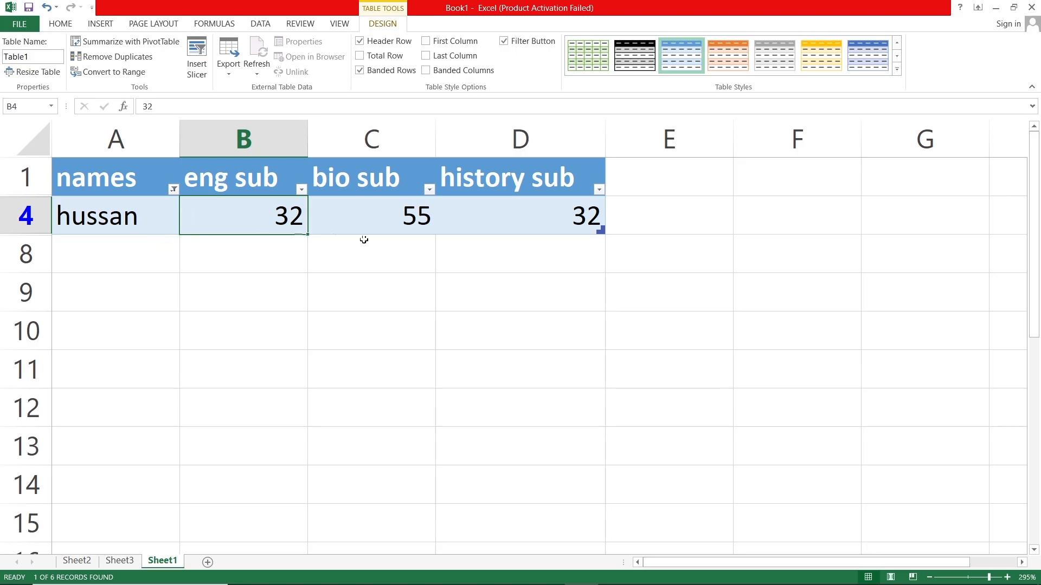
Reselect all entries in the names column filter to show every student row again
left_click(167, 190)
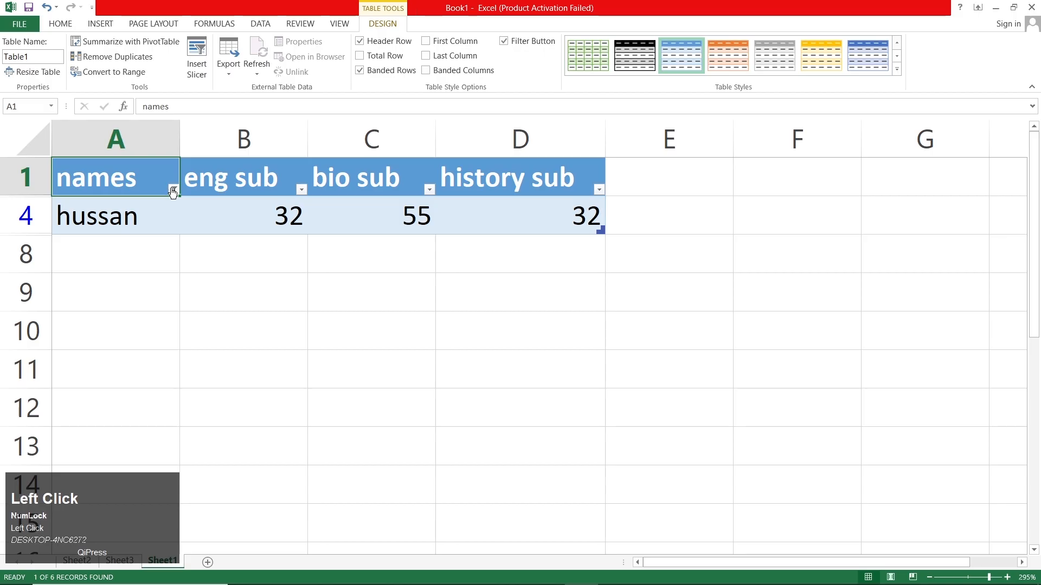
left_click(172, 190)
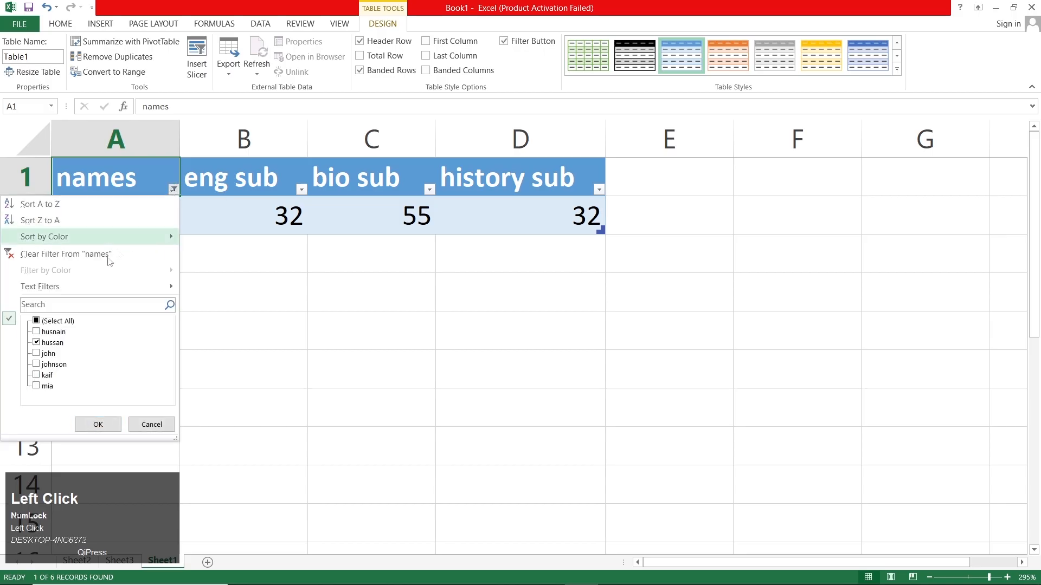
left_click(43, 324)
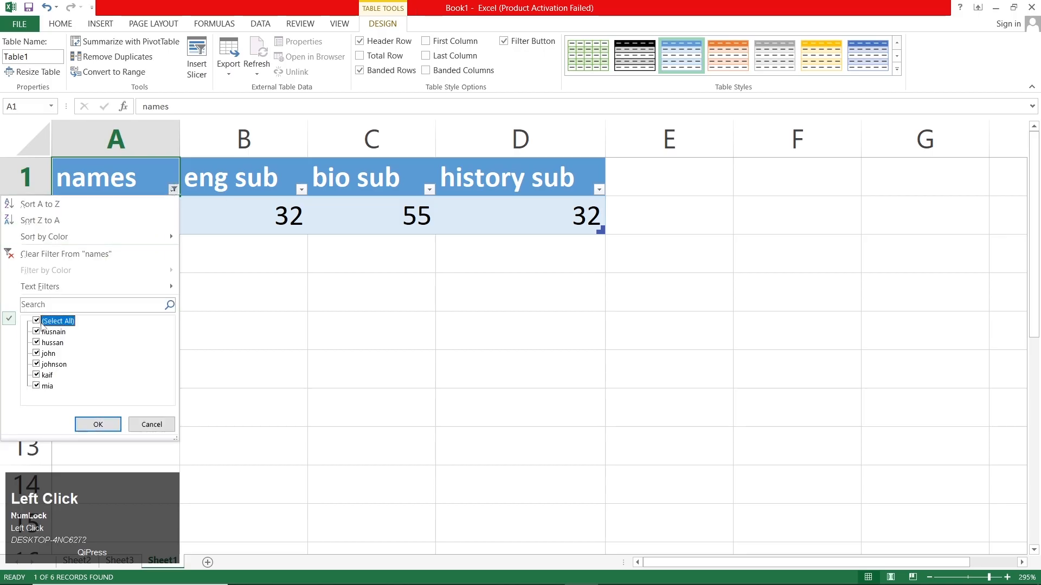
left_click(105, 425)
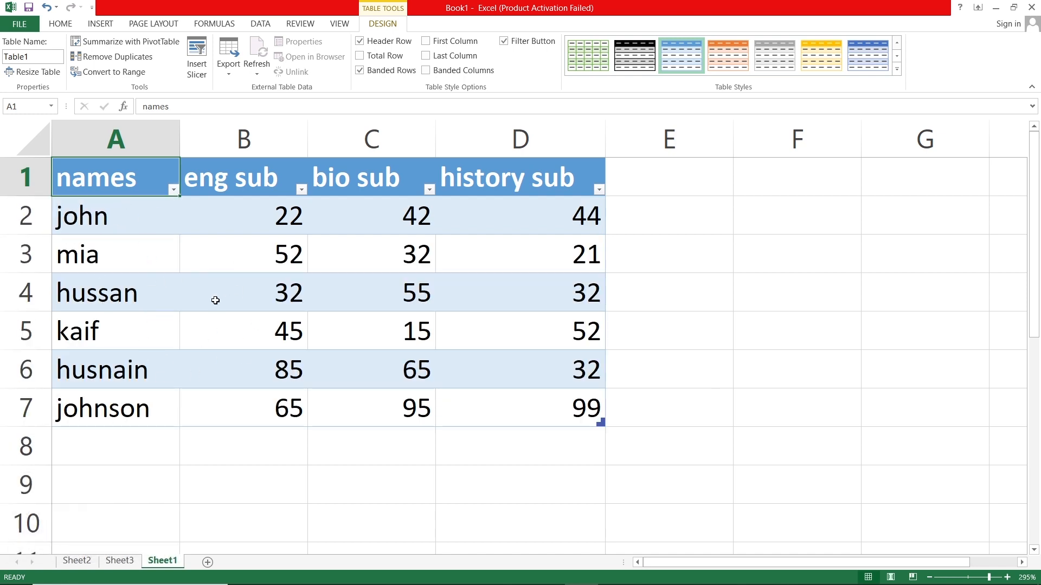
Clear the formats from the table range A1:D7, keeping its contents
left_click(101, 23)
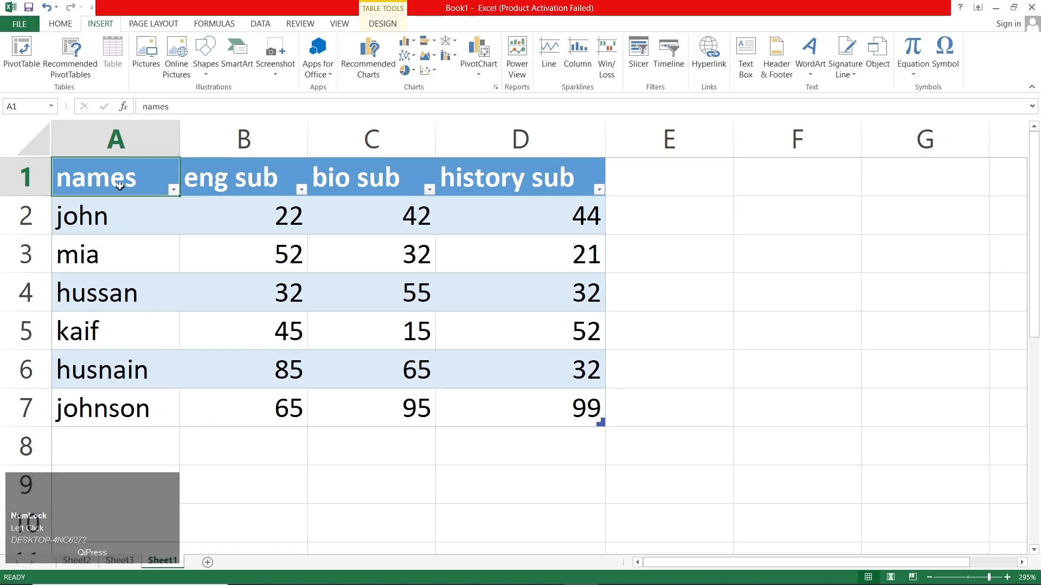
left_click_drag(115, 178, 505, 419)
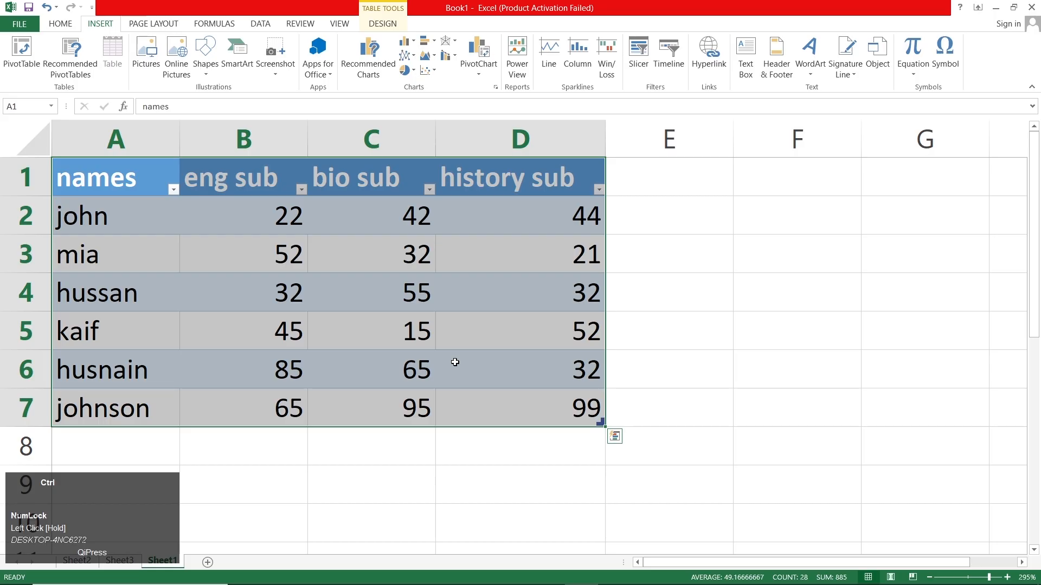
key("ctrl+z")
key("ctrl+z")
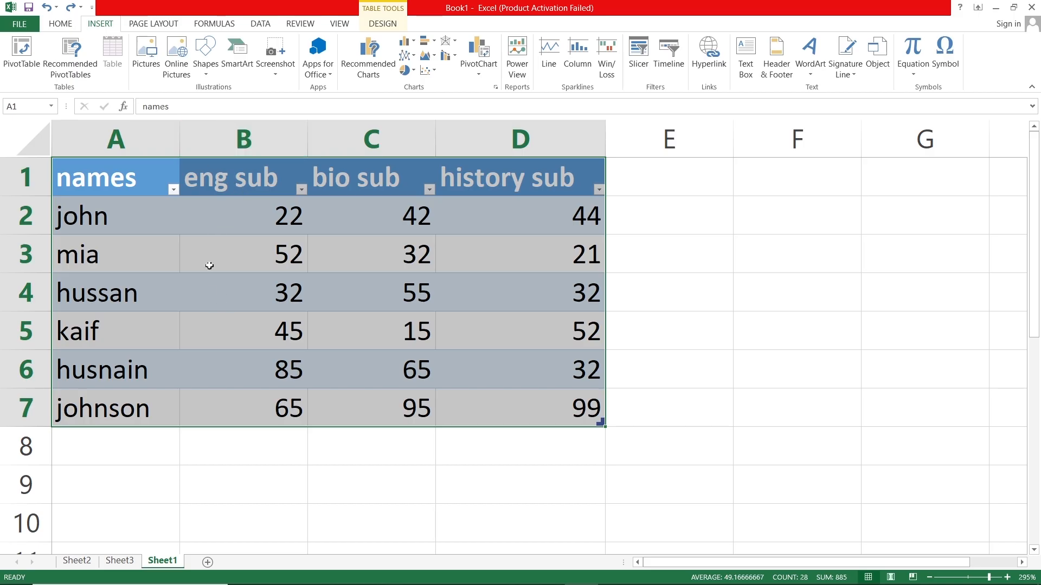
left_click(60, 23)
left_click(859, 70)
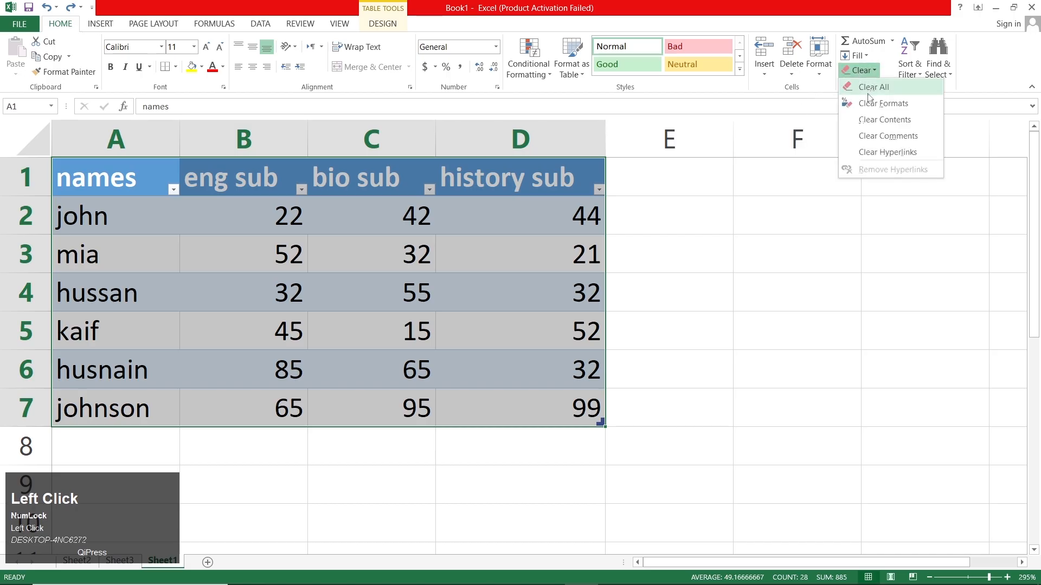
left_click(869, 104)
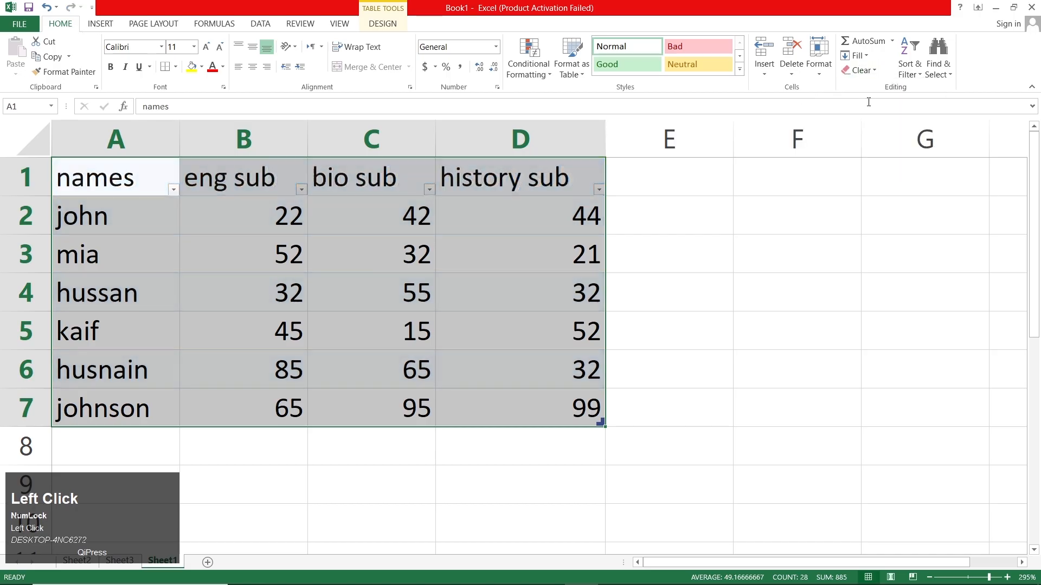
Turn off the header filters for the range A1:D7
left_click(414, 191)
left_click(494, 191)
left_click(379, 179)
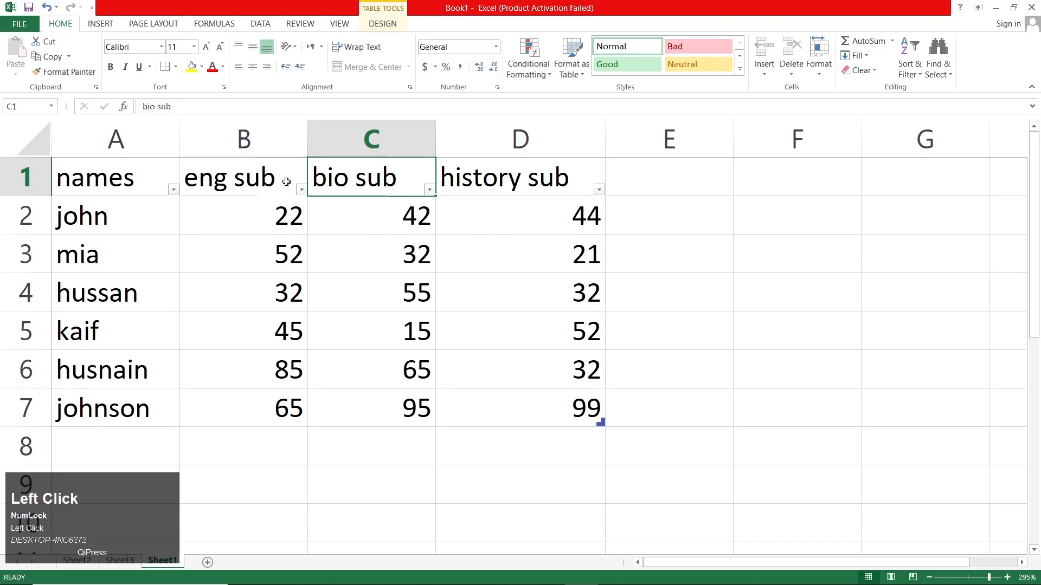
left_click(244, 179)
left_click_drag(108, 178, 531, 414)
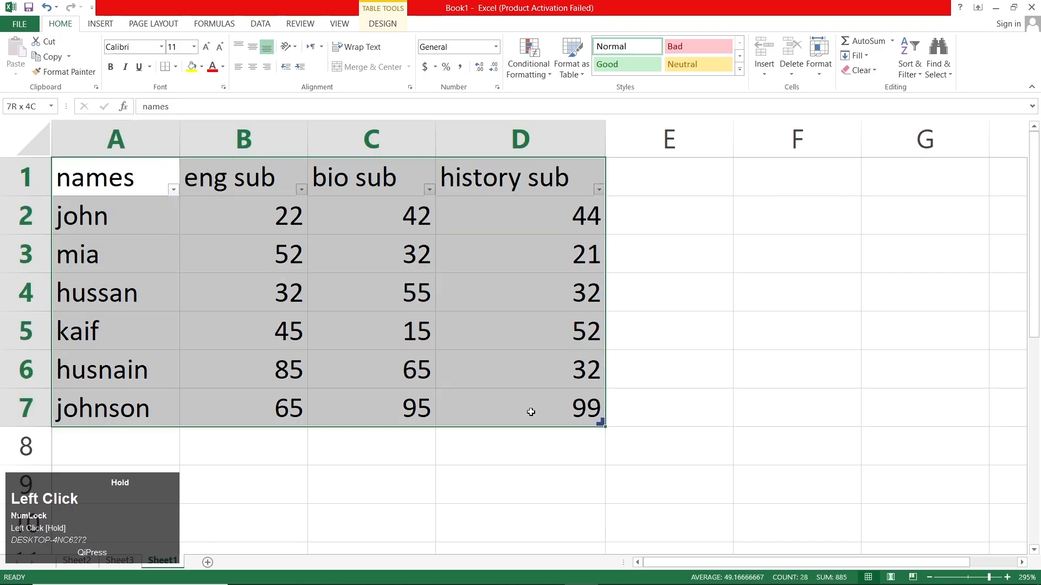
left_click(937, 69)
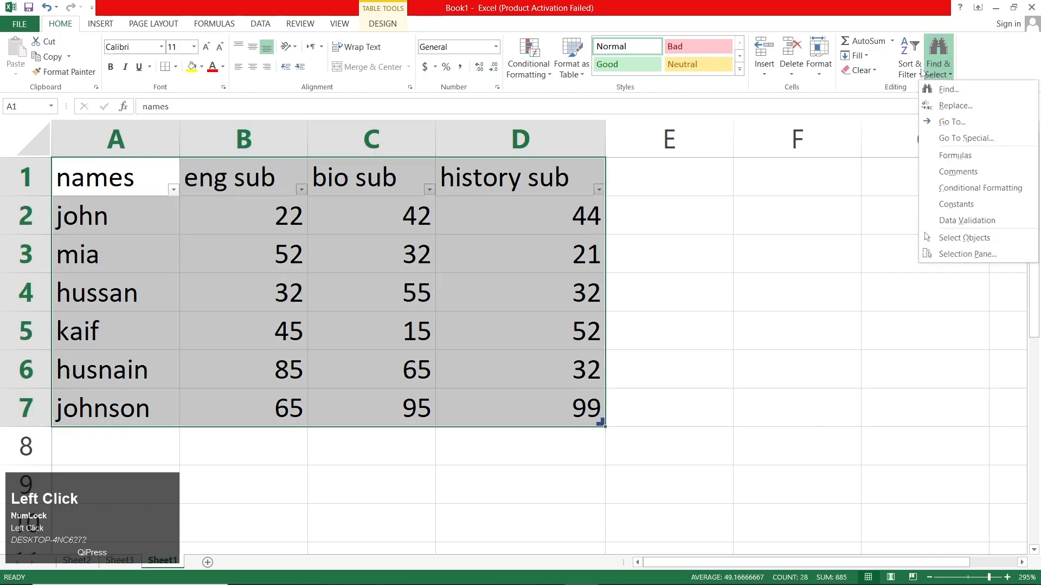
left_click(916, 72)
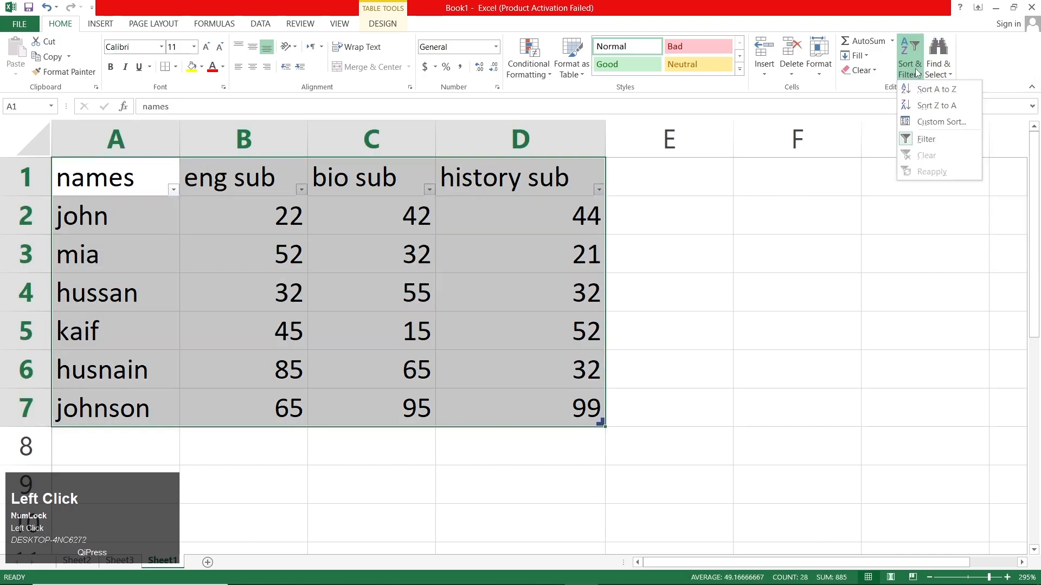
left_click(911, 140)
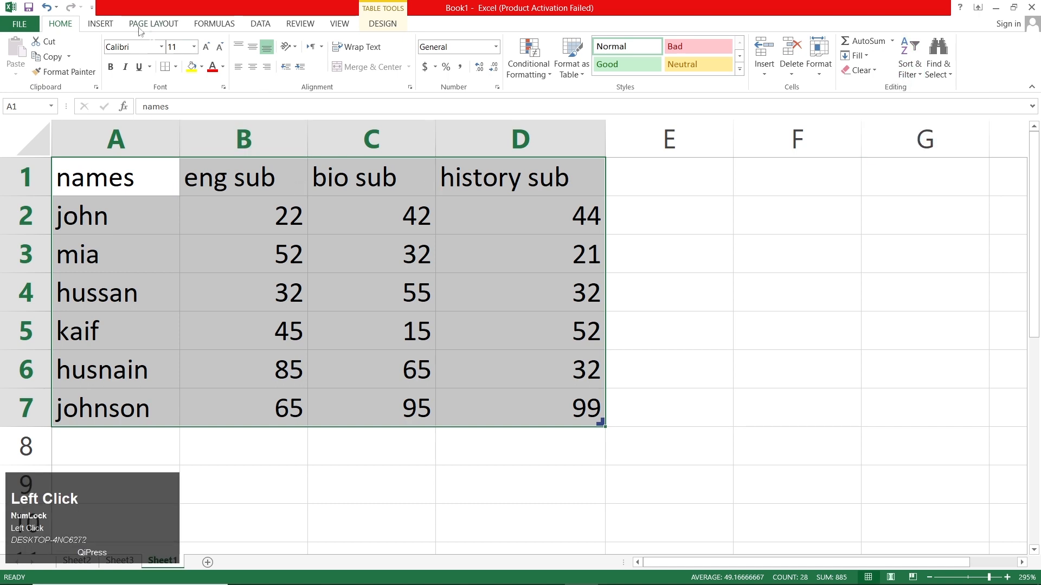
Insert the picture listed under "A long time ago" in the Downloads folder at cell D9
left_click(98, 24)
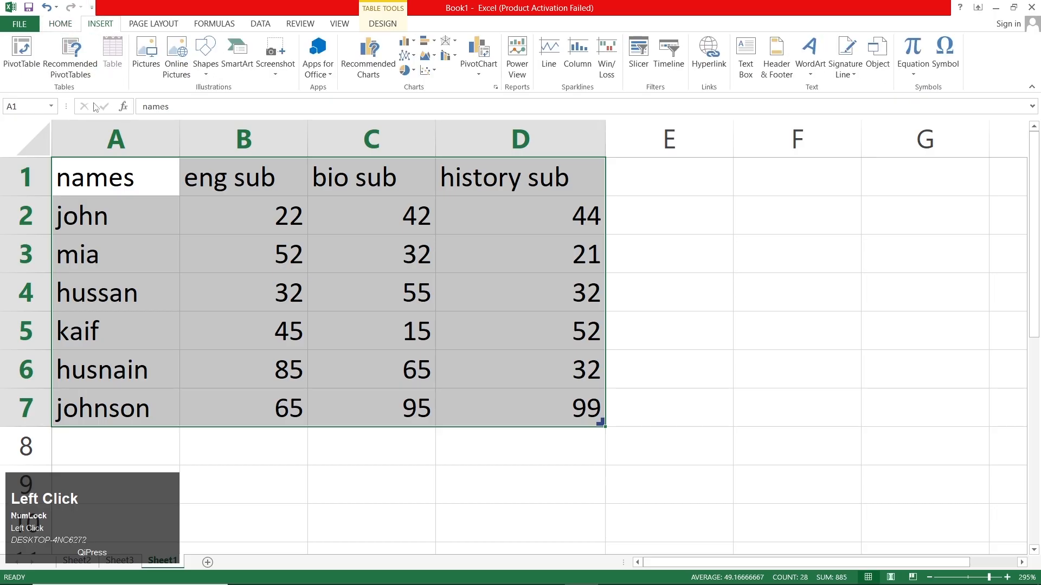
left_click(394, 407)
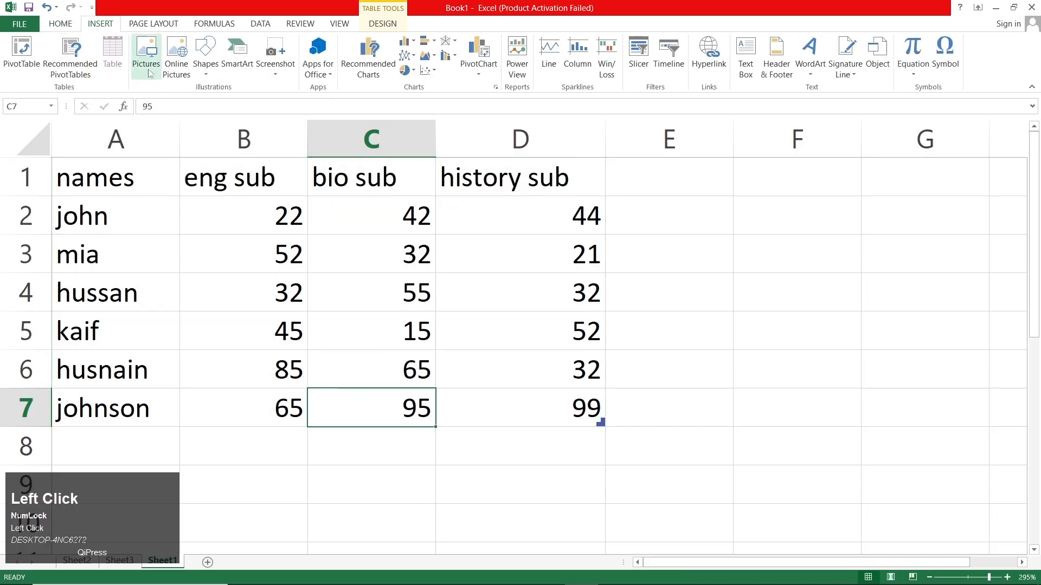
scroll(289, 362, "down", 7, "ctrl")
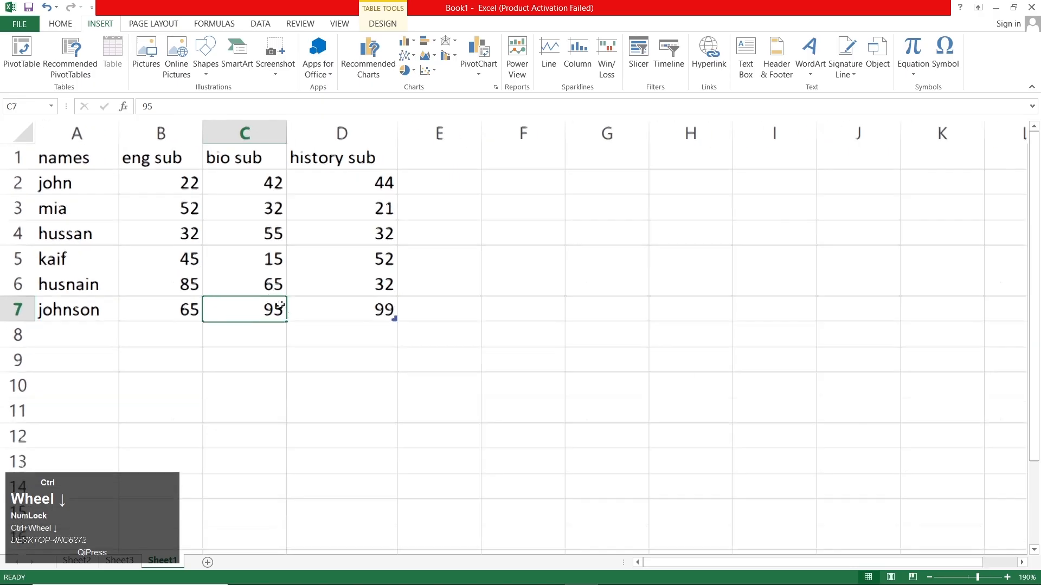
left_click(289, 363)
left_click(145, 63)
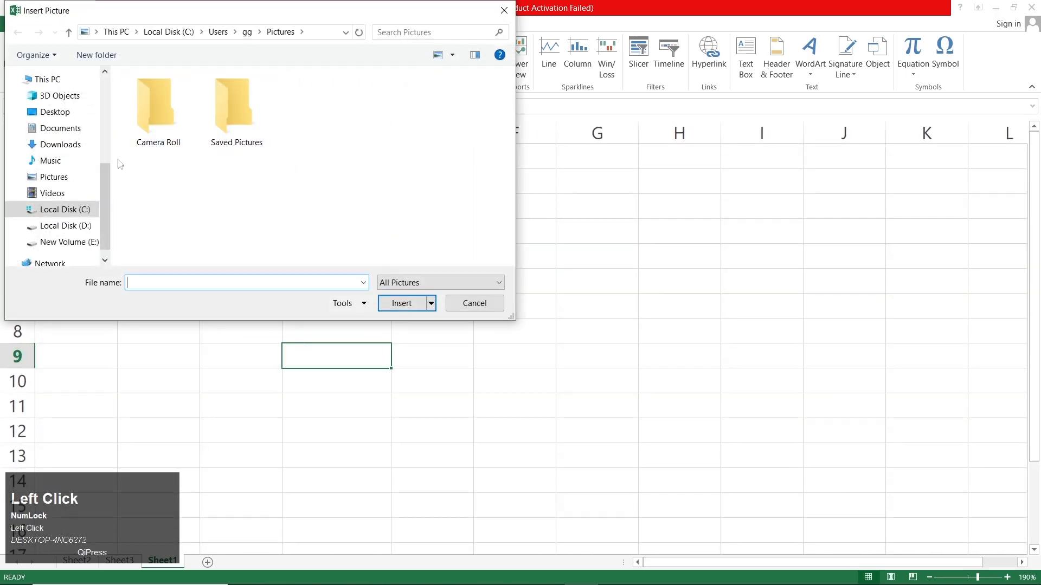
left_click(44, 114)
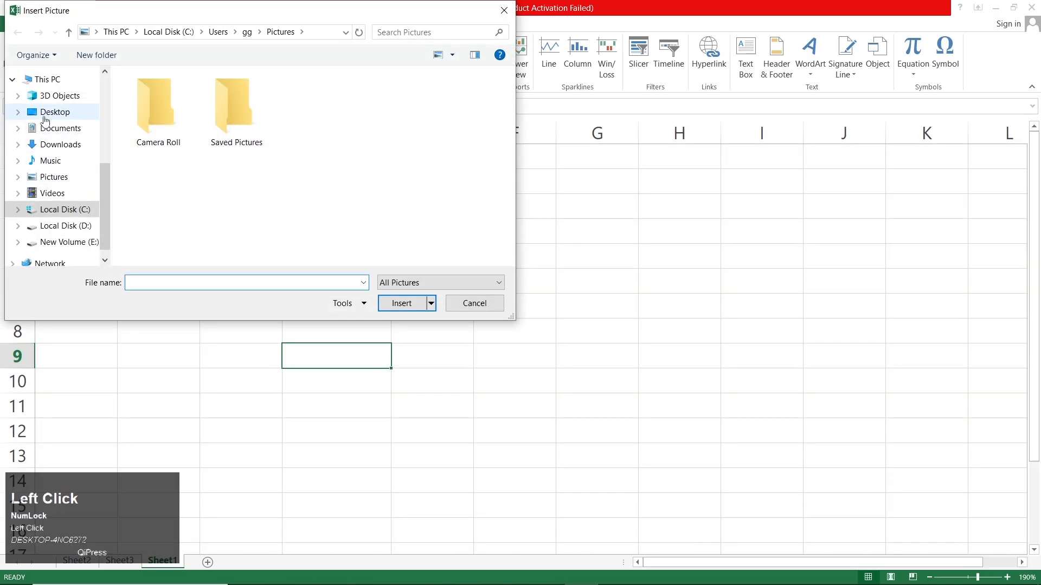
left_click(43, 177)
double_click(242, 120)
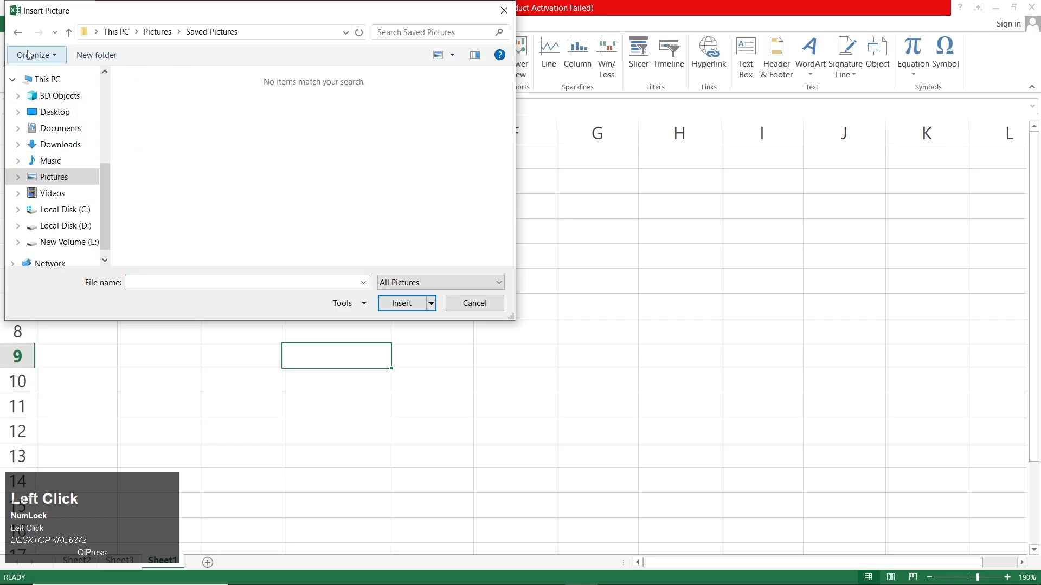
left_click(18, 32)
left_click(54, 145)
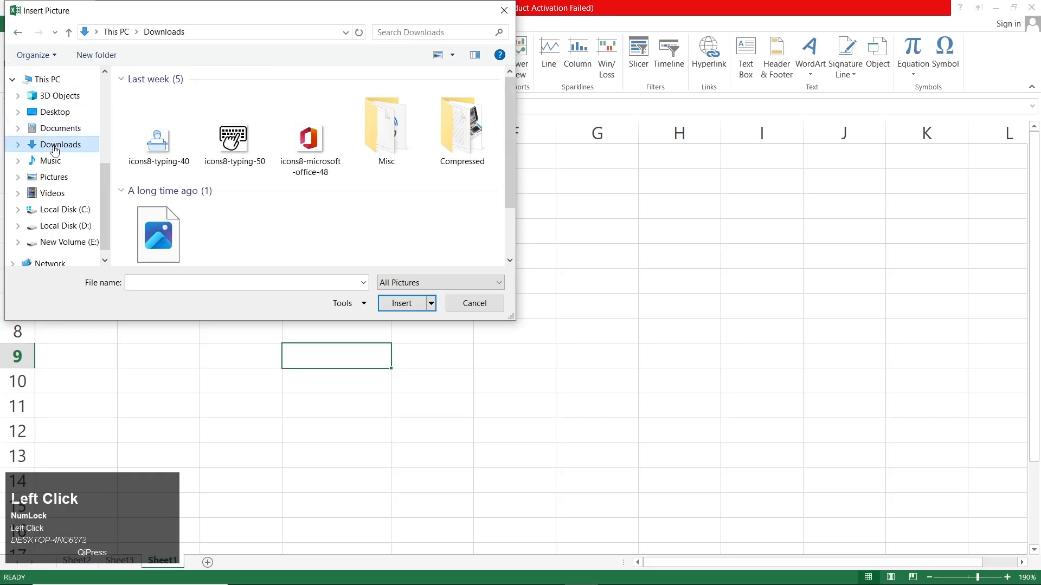
double_click(153, 241)
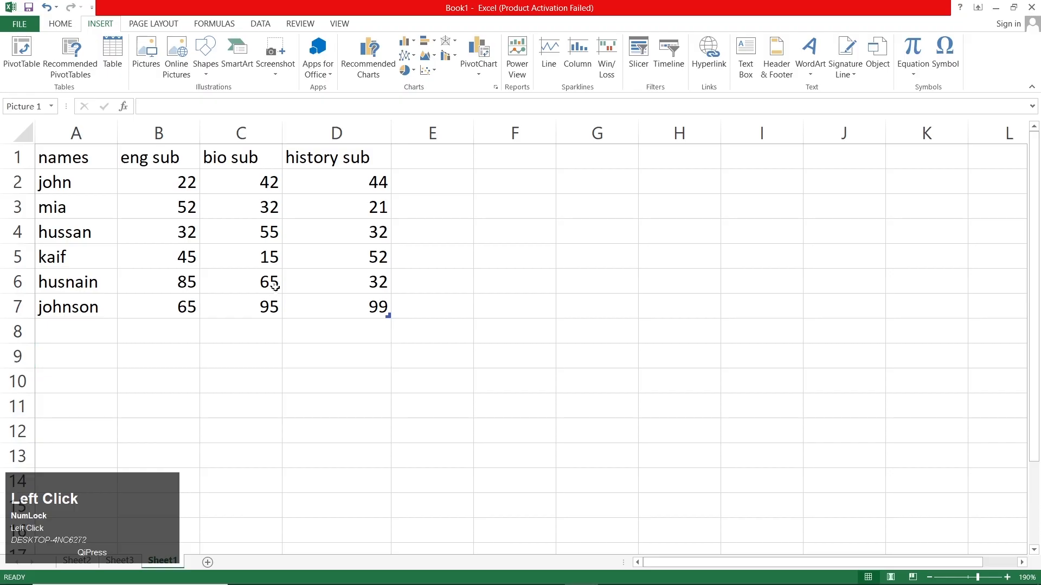
Shrink the cactus picture to about 4.29" high by 2.95" wide and move it to start near cell C10
scroll(392, 379, "down", 1, "ctrl")
scroll(391, 379, "down", 6, "ctrl")
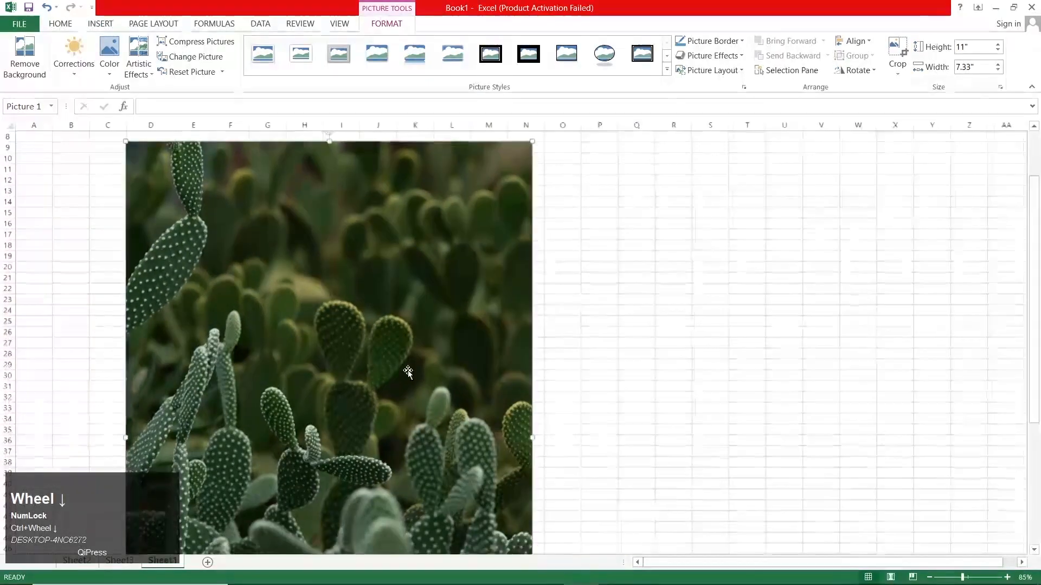
left_click(466, 259)
left_click_drag(533, 140, 337, 336)
left_click_drag(266, 401, 232, 138)
left_click_drag(363, 468, 256, 312)
left_click_drag(195, 220, 179, 303)
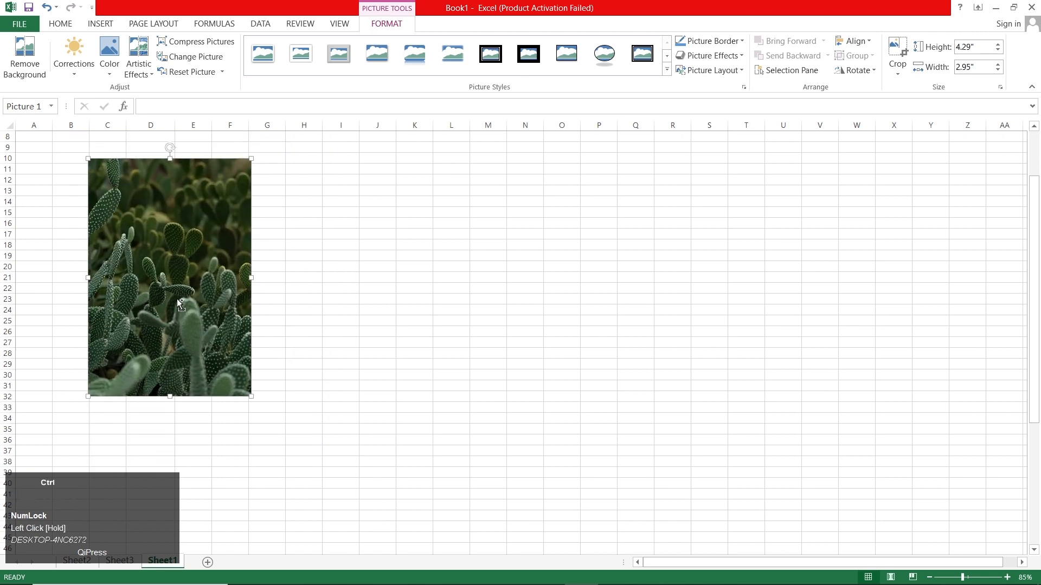
Reduce the cactus picture to about 2.3" high by 1.54" wide and place it over roughly B13:C24, below the marks
scroll(179, 304, "up", 5, "ctrl")
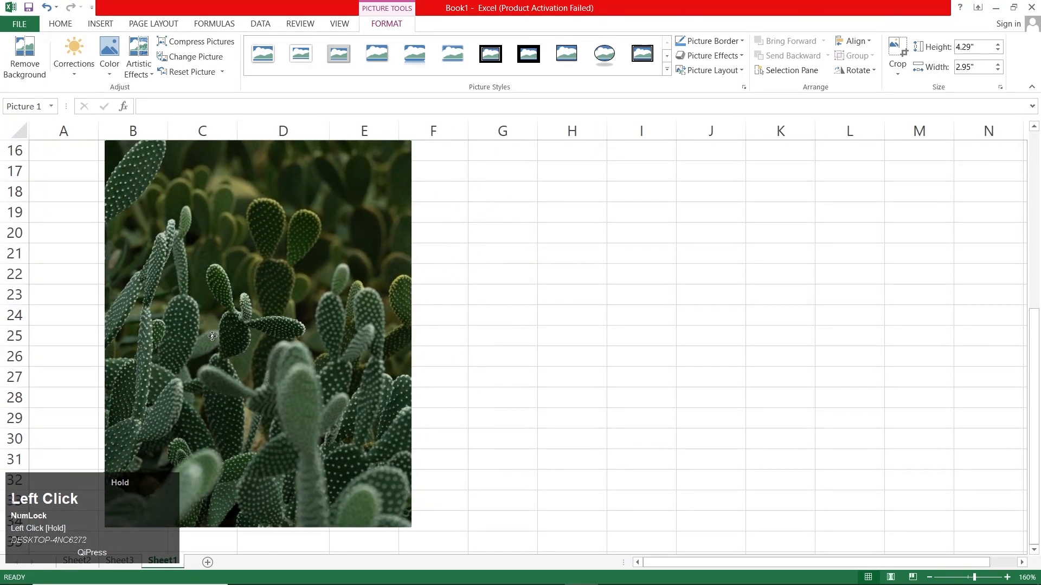
left_click_drag(212, 336, 209, 351)
left_click_drag(396, 544, 234, 352)
scroll(157, 246, "up", 2, "ctrl")
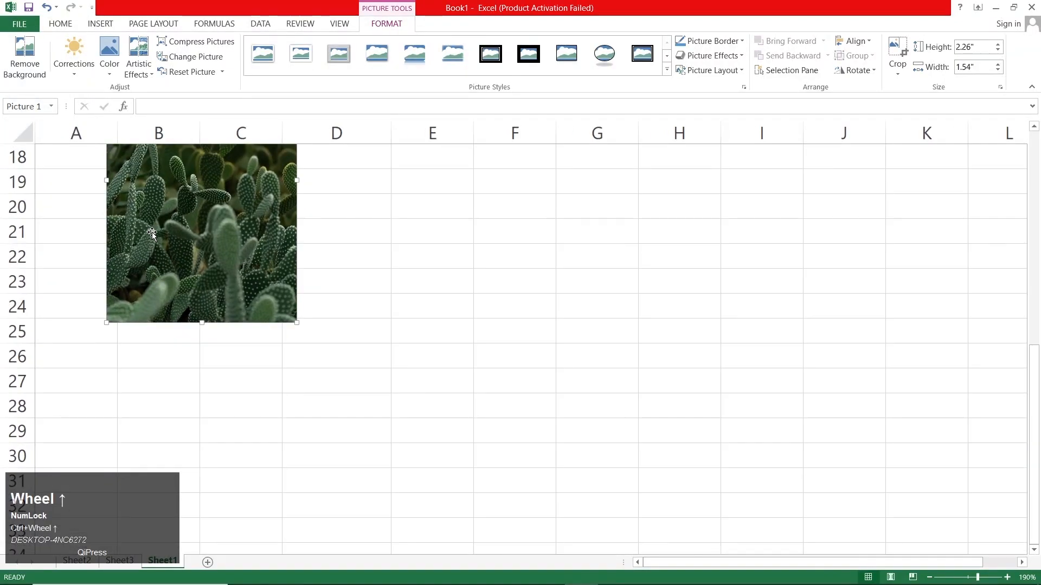
scroll(153, 233, "up", 3)
scroll(153, 233, "down", 1)
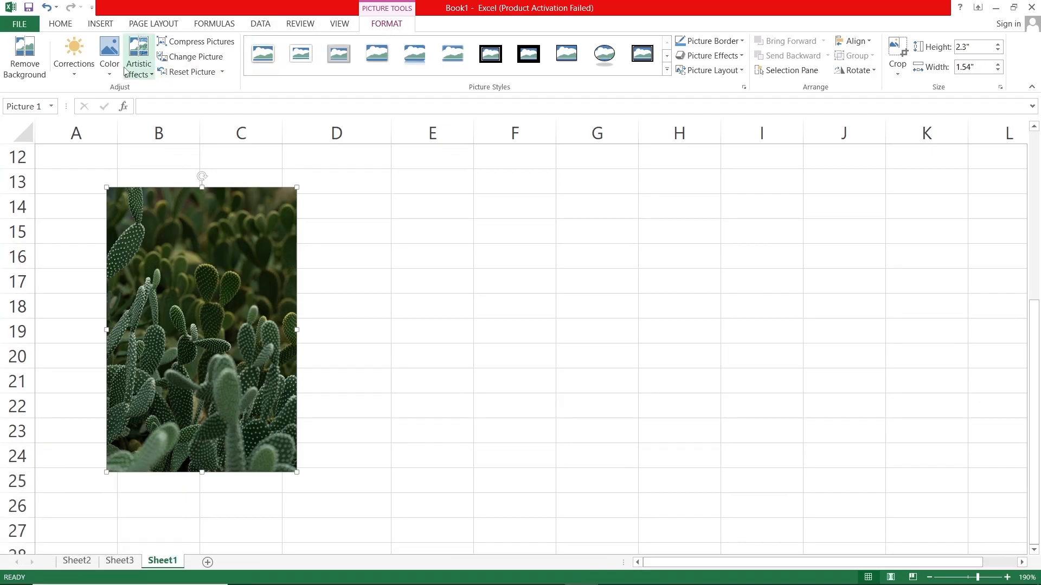
Apply the picture correction with Brightness +40% and Contrast +20% to the cactus picture
left_click(78, 73)
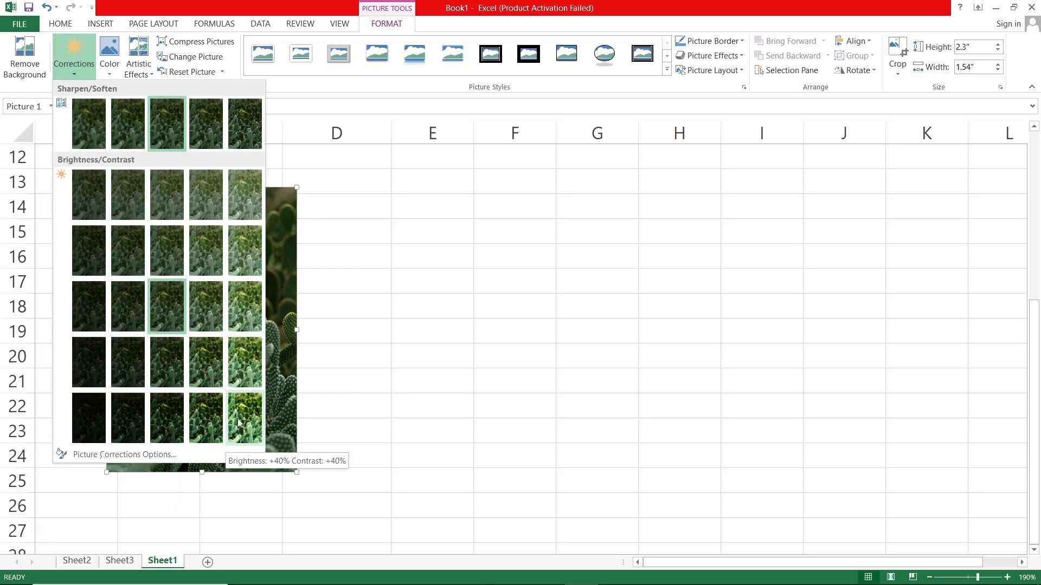
left_click(249, 362)
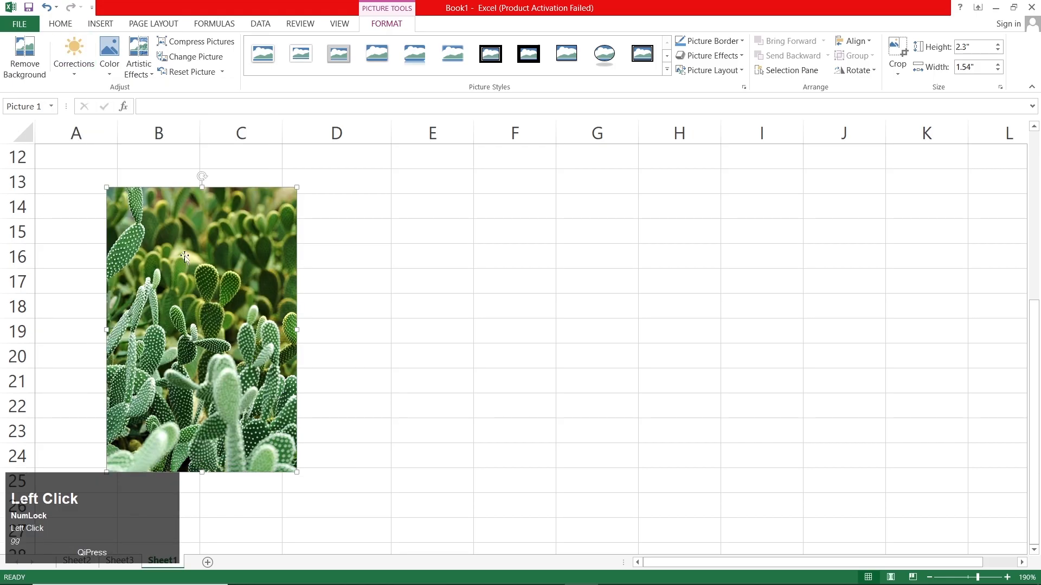
Try the dark orange recolor variation on the cactus picture and undo it
left_click(110, 68)
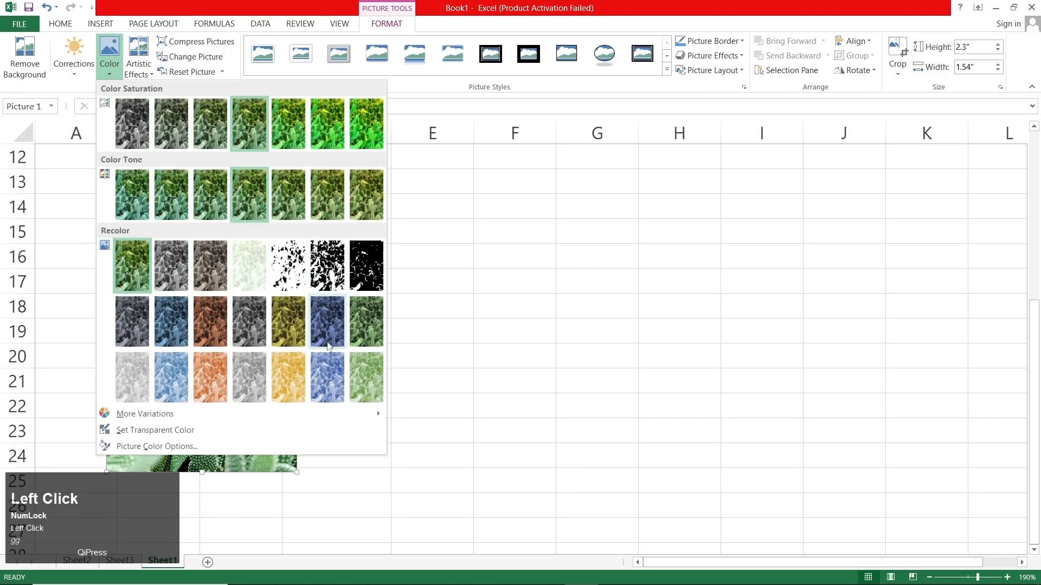
left_click(209, 336)
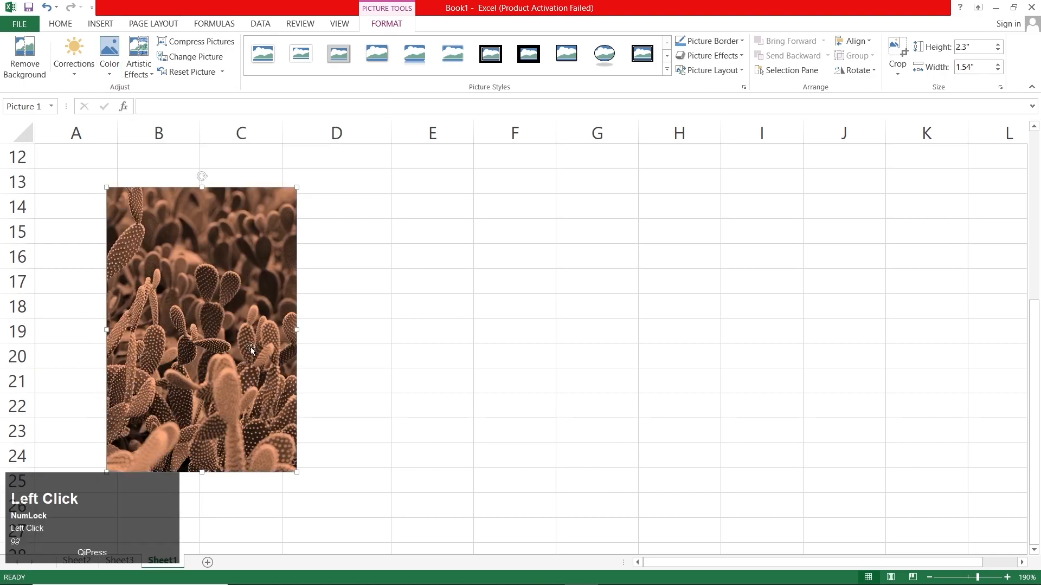
key("ctrl+z")
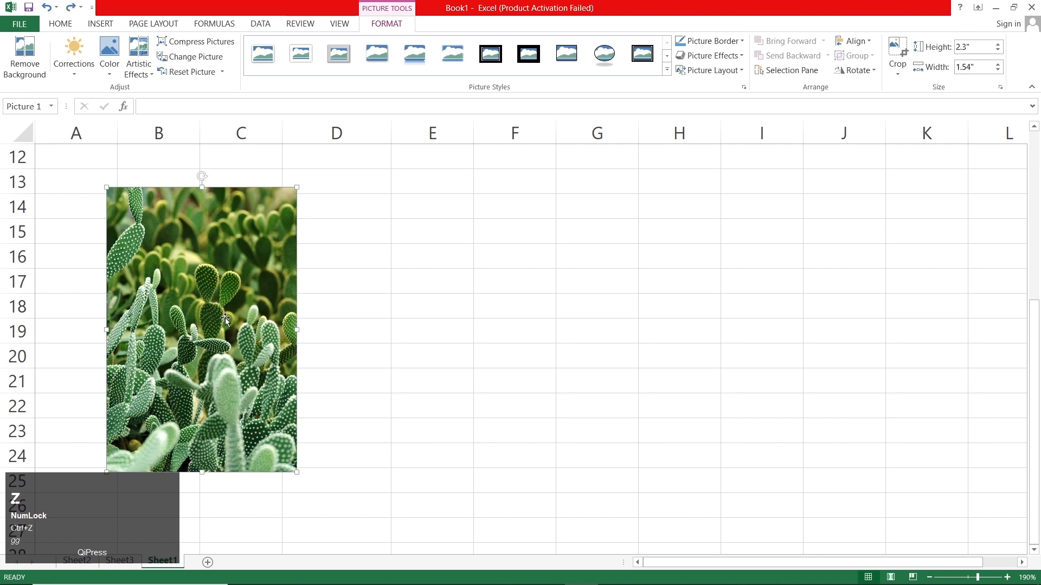
Look over the available artistic effects for the cactus picture and inspect the picture close up
left_click(145, 75)
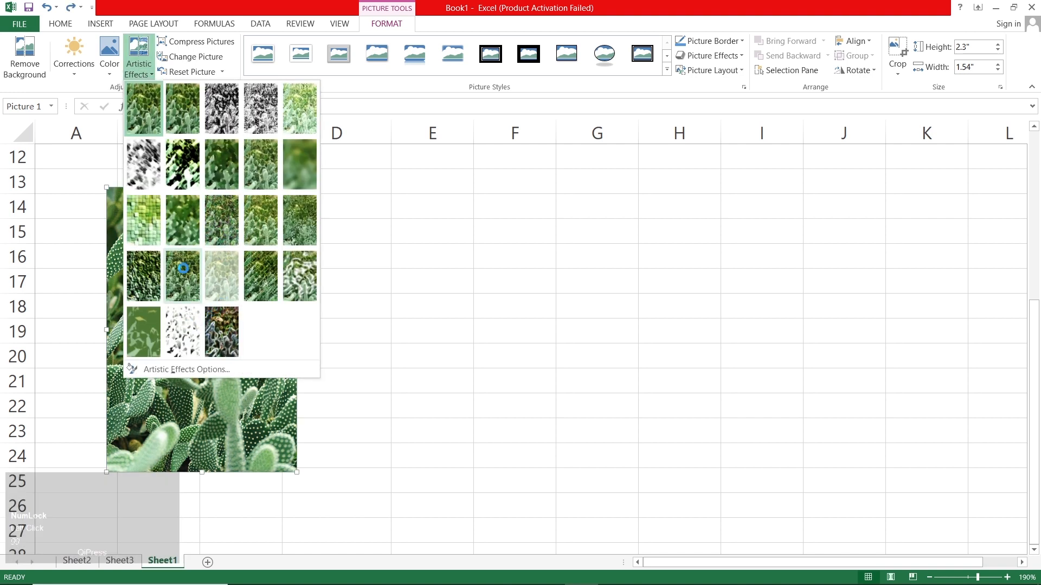
key("Escape")
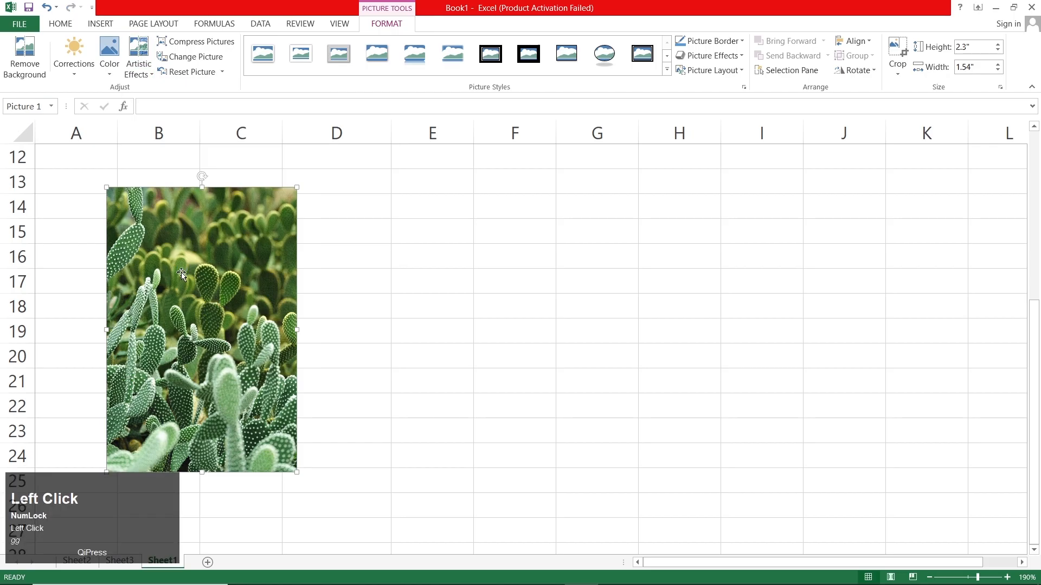
scroll(200, 378, "up", 5, "ctrl")
left_click(208, 361)
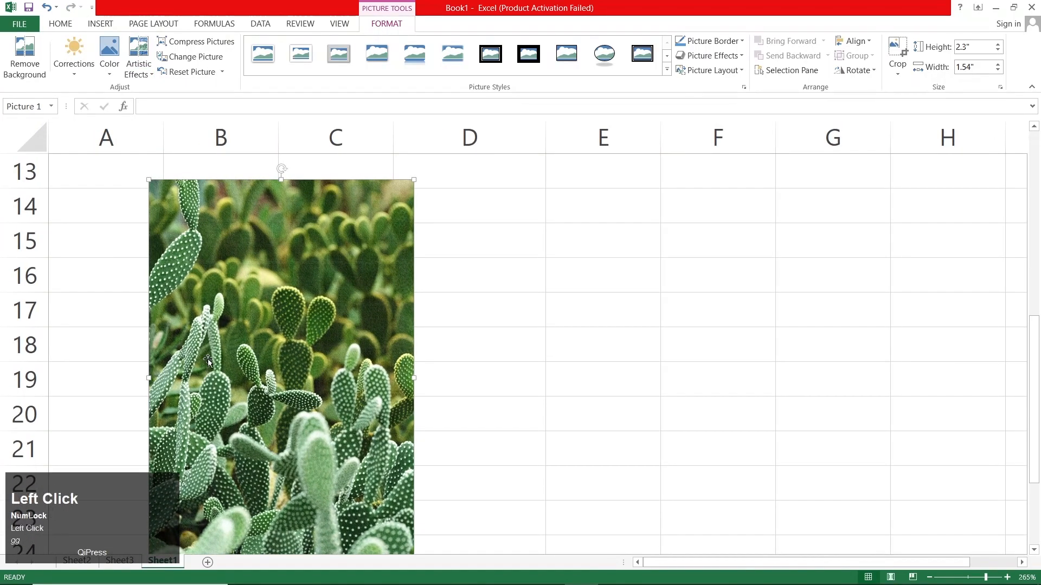
scroll(210, 308, "up", 9, "ctrl")
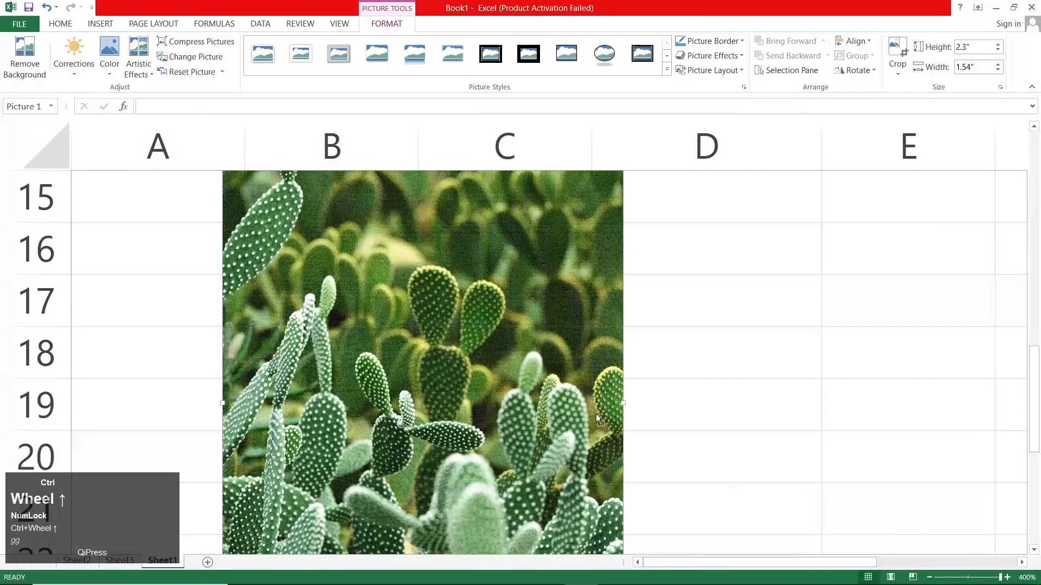
scroll(477, 353, "up", 3)
scroll(418, 381, "down", 8)
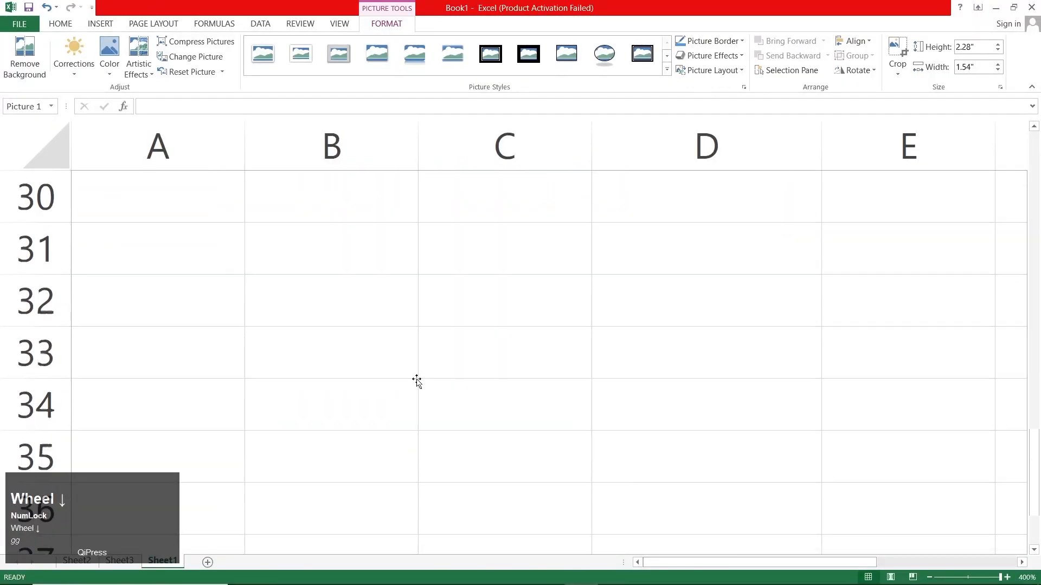
scroll(416, 378, "up", 4)
left_click(412, 346)
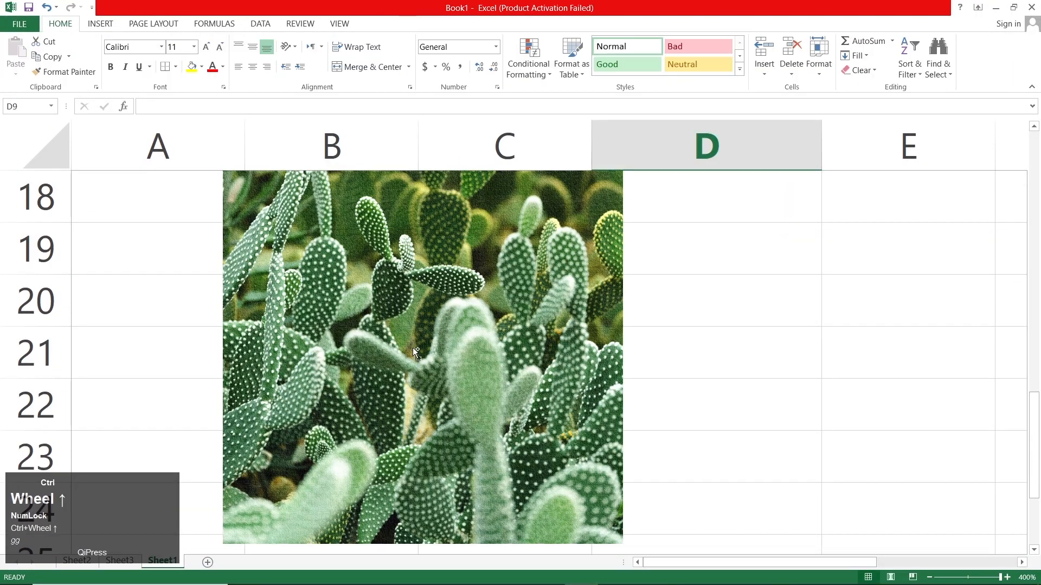
Try stretching the cactus picture wider across column D, and undo the stretch
left_click(433, 345)
left_click(675, 335)
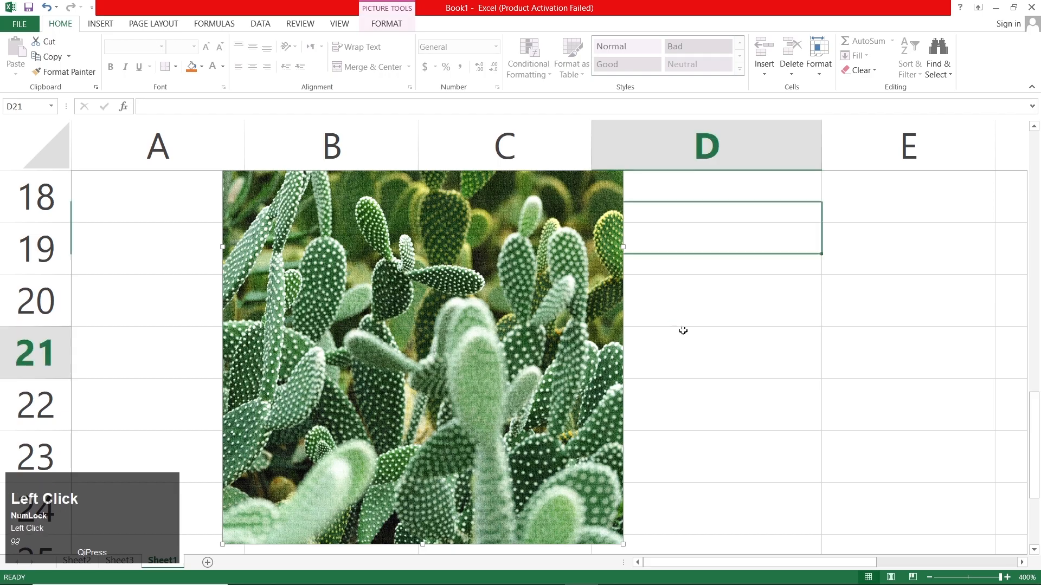
left_click(625, 337)
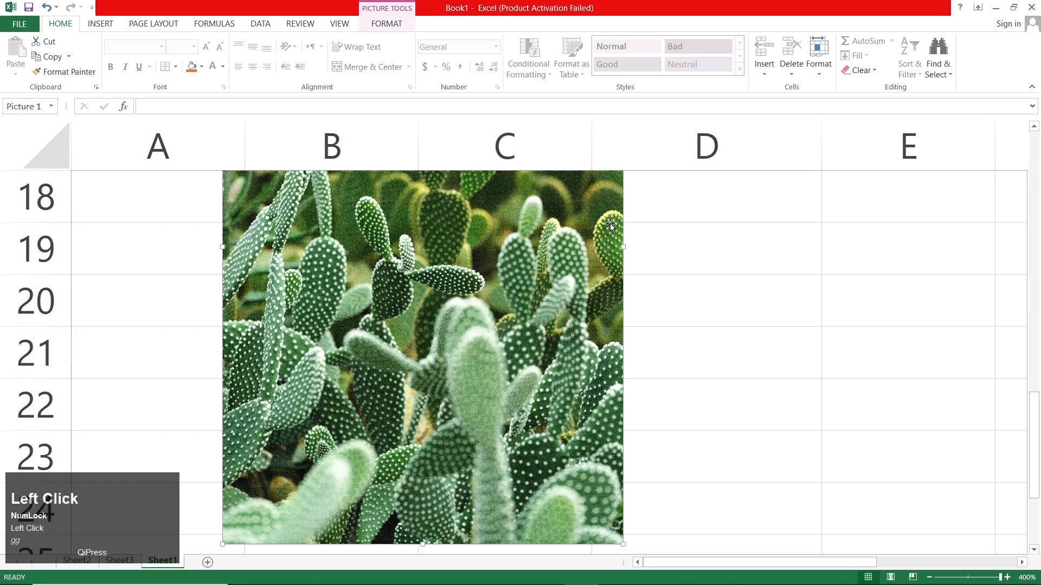
left_click_drag(623, 245, 763, 267)
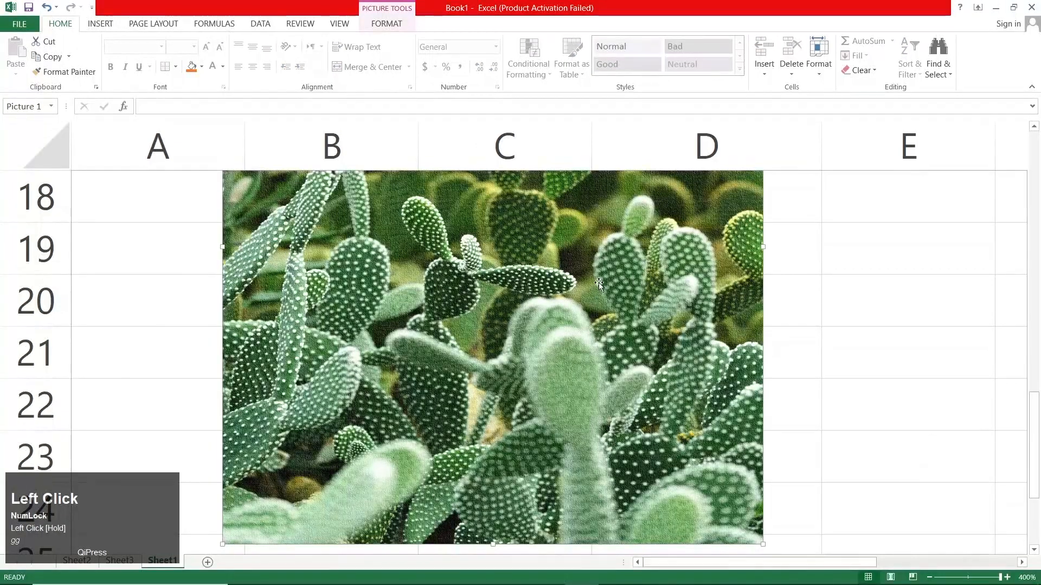
key("ctrl+z")
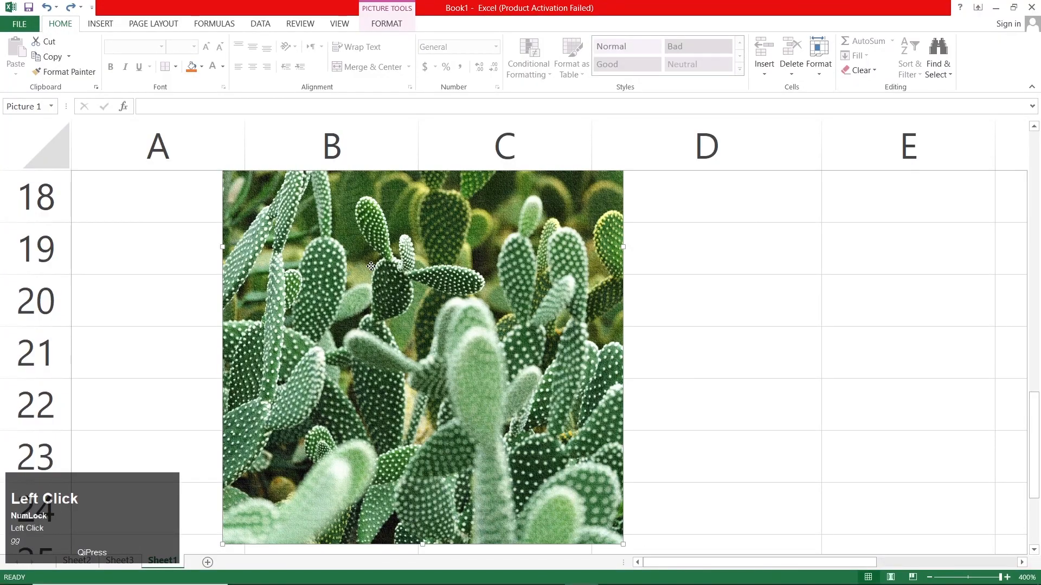
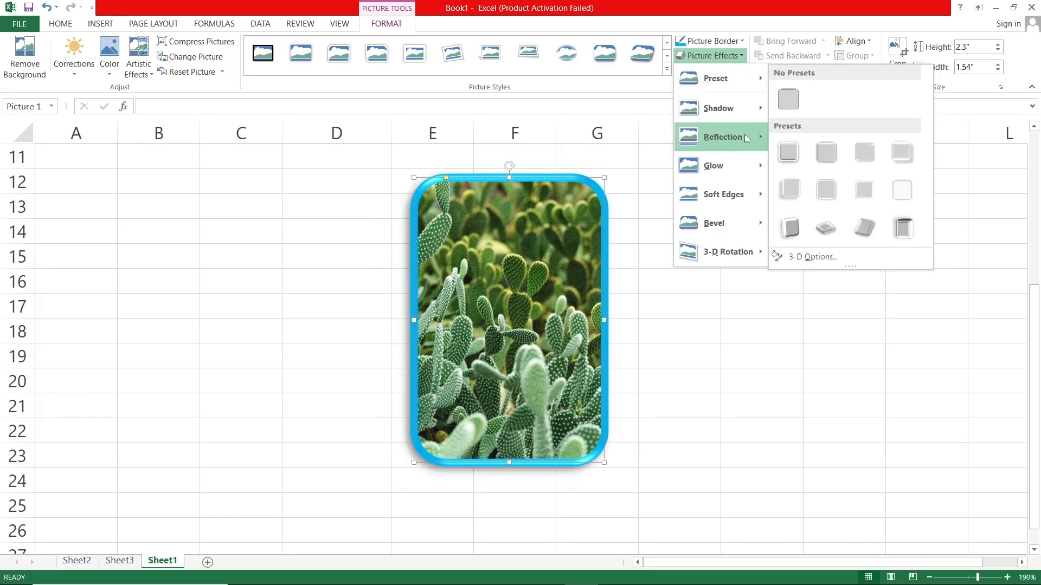
Preview the reflection, glow, soft edges, bevel and 3-D rotation effects and the picture layouts on the cactus picture
mouse_move(744, 136)
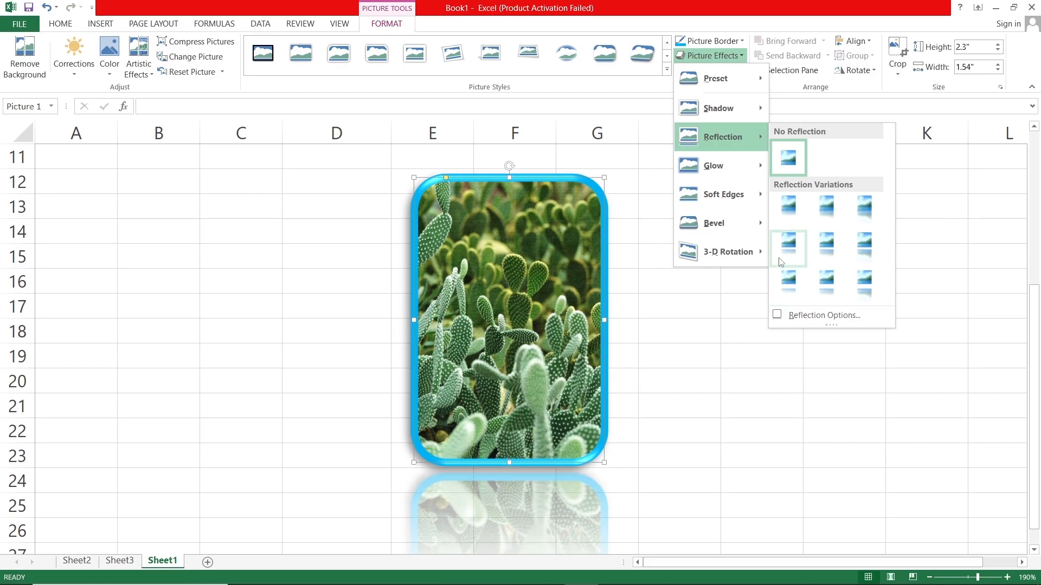
mouse_move(737, 165)
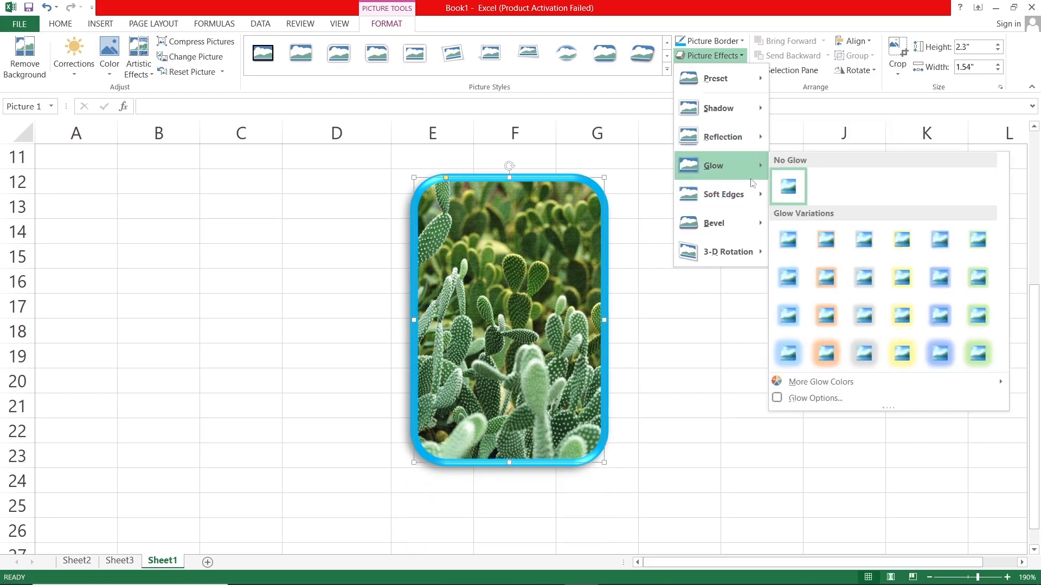
mouse_move(726, 194)
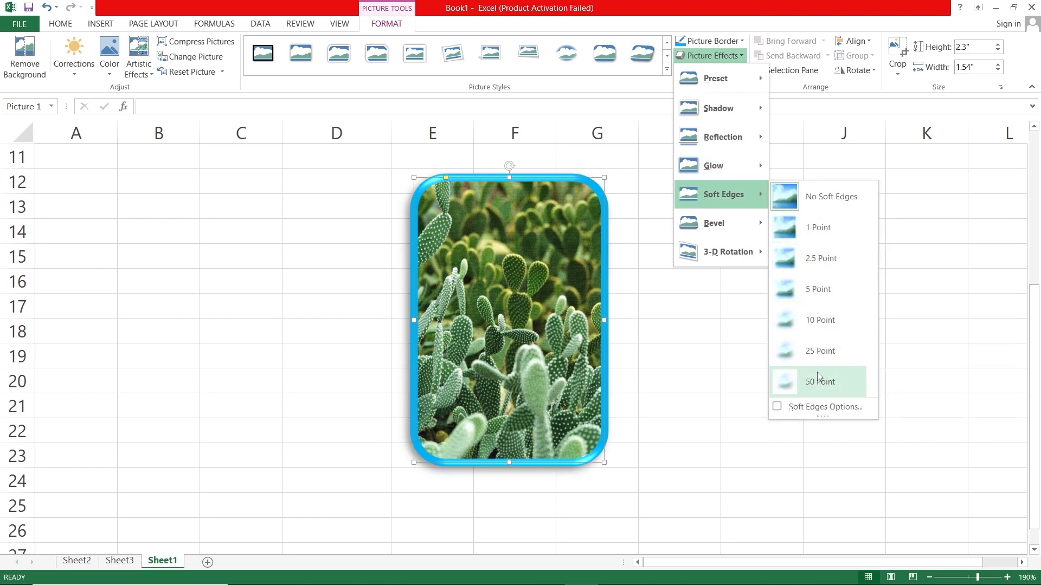
mouse_move(741, 226)
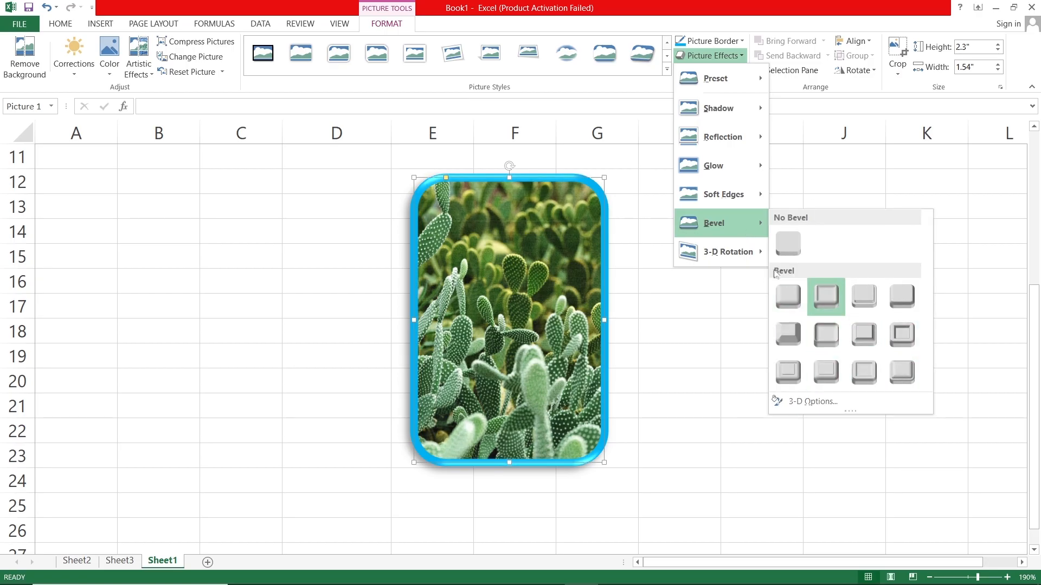
mouse_move(758, 255)
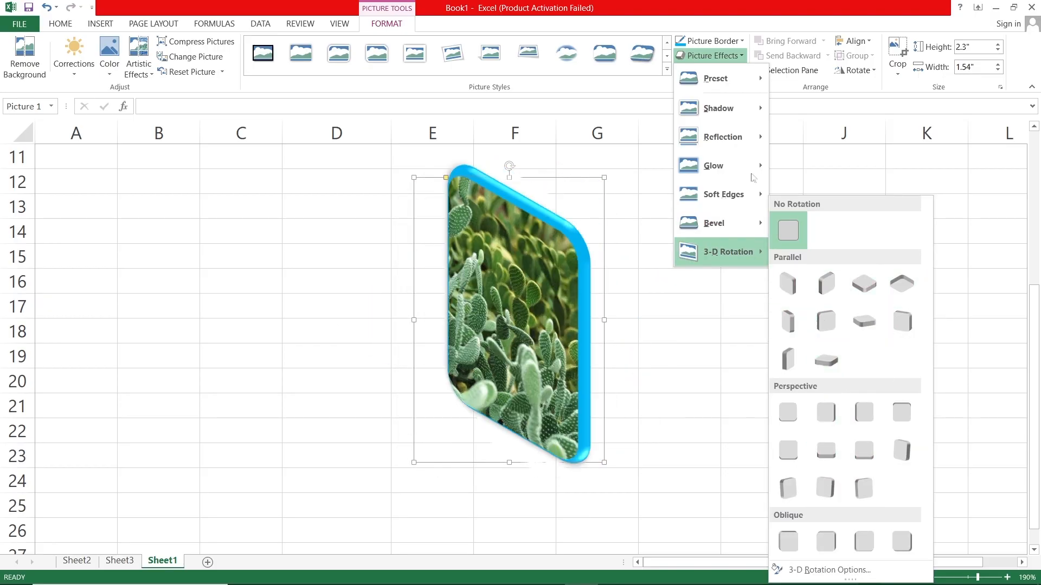
left_click(734, 59)
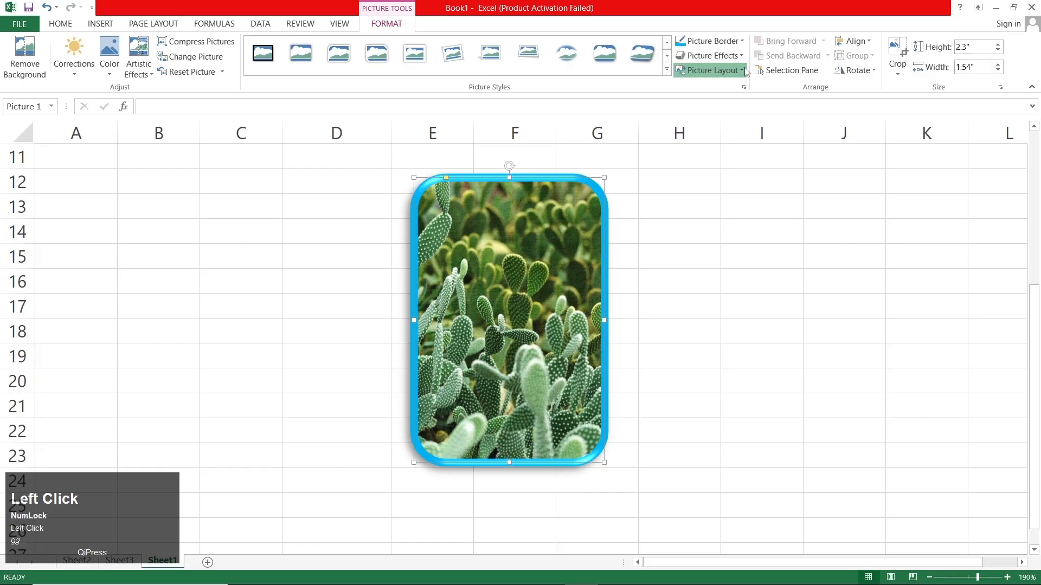
left_click(740, 71)
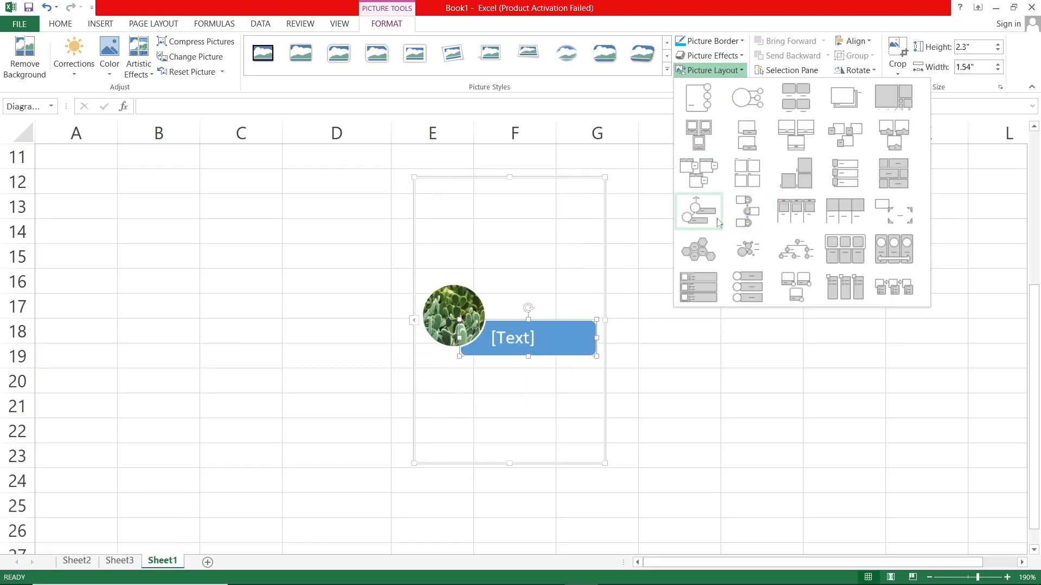
left_click(829, 9)
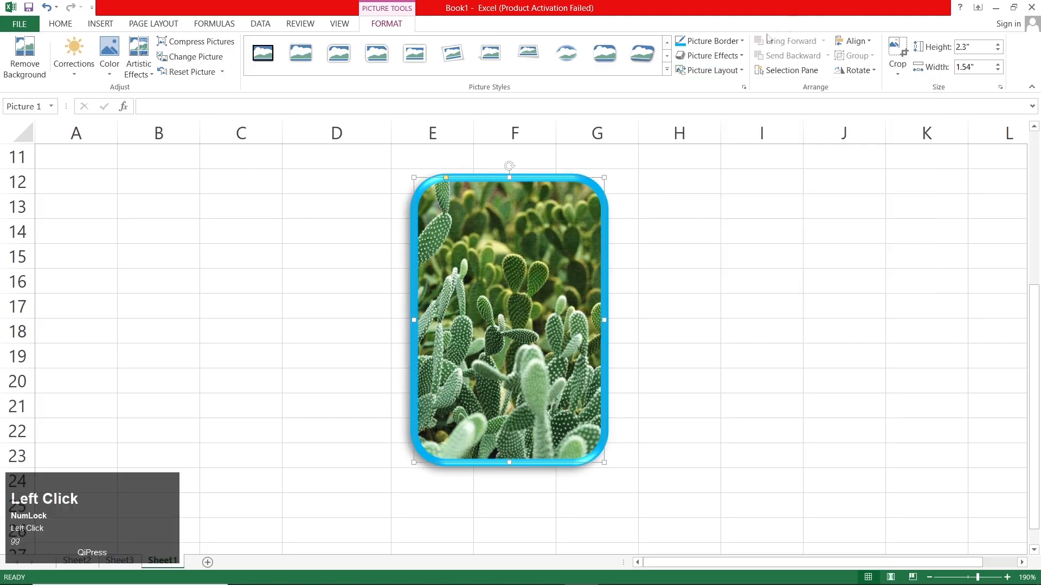
Delete the blue-framed cactus picture from Sheet1 and return to the marks data
left_click(101, 24)
left_click_drag(518, 363, 461, 365)
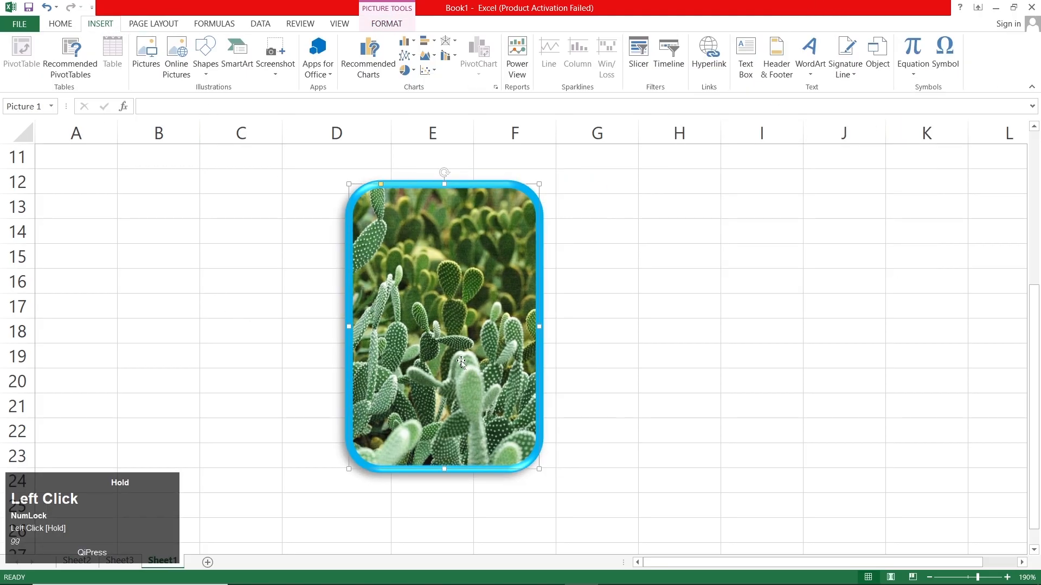
key("Delete")
scroll(284, 314, "up", 4)
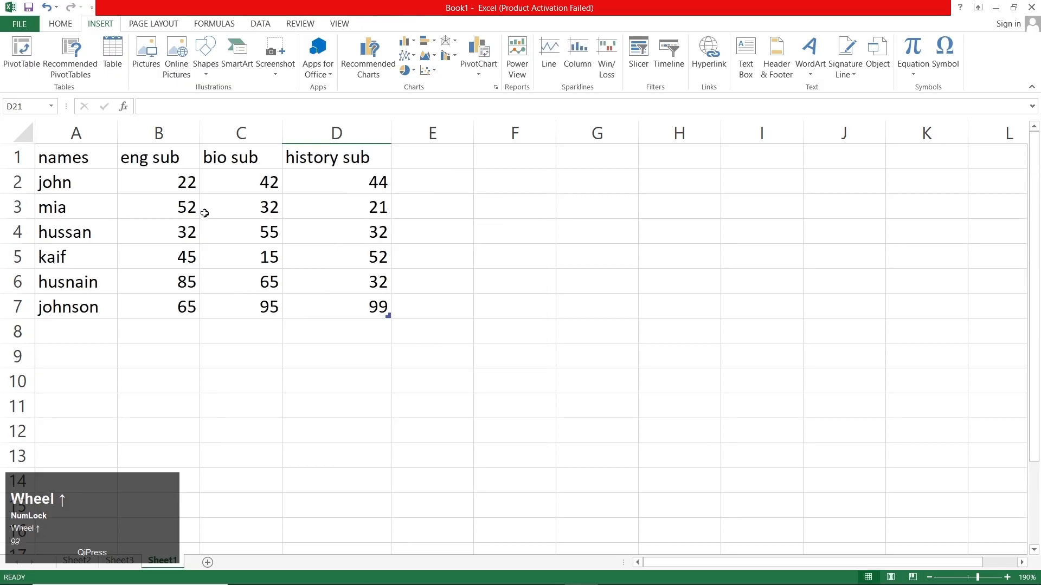
Search for online pictures of "watches" with Bing Image Search
left_click(176, 56)
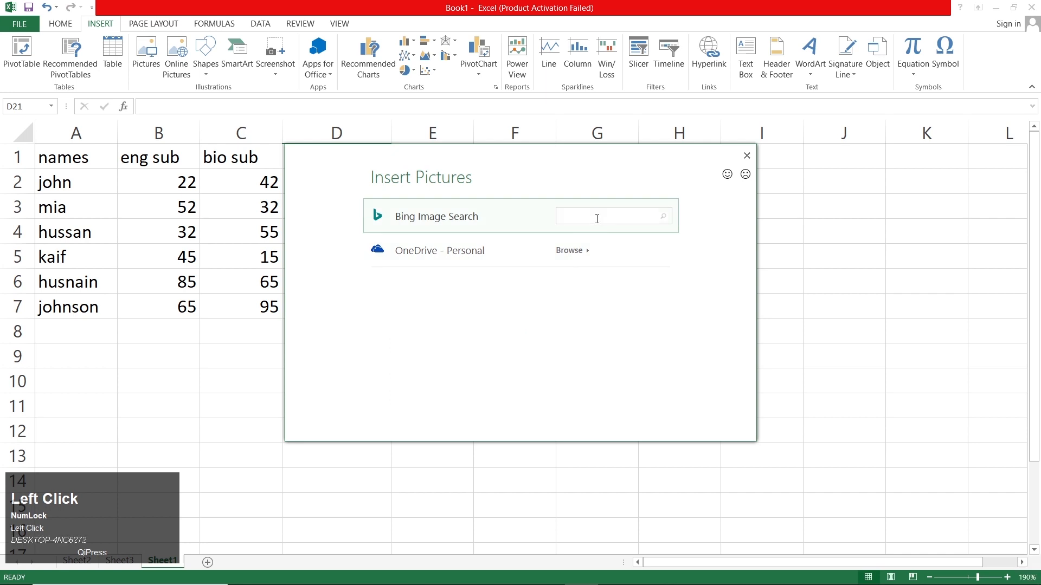
type("watches")
key("Return")
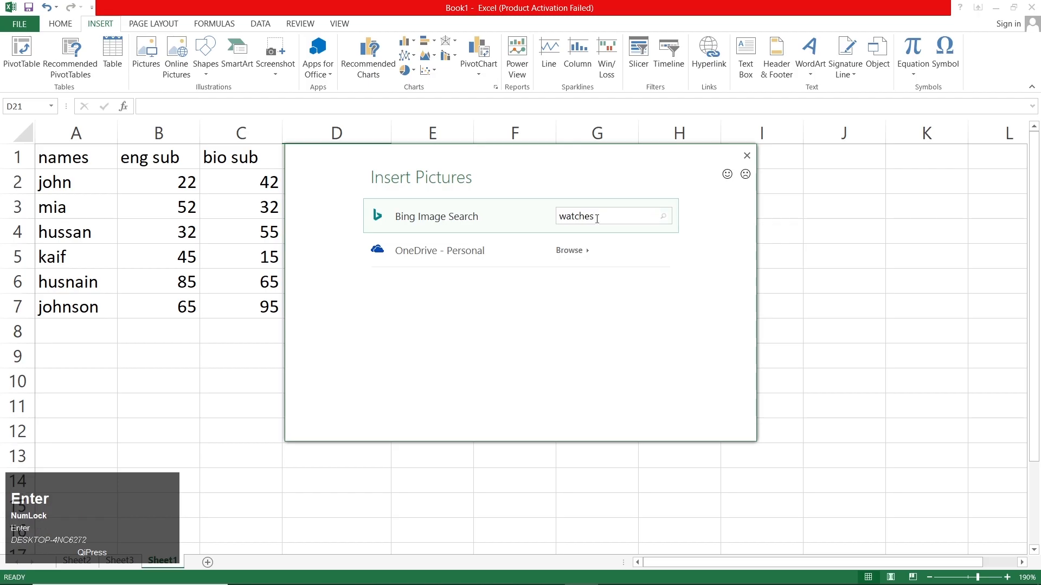
left_click(664, 217)
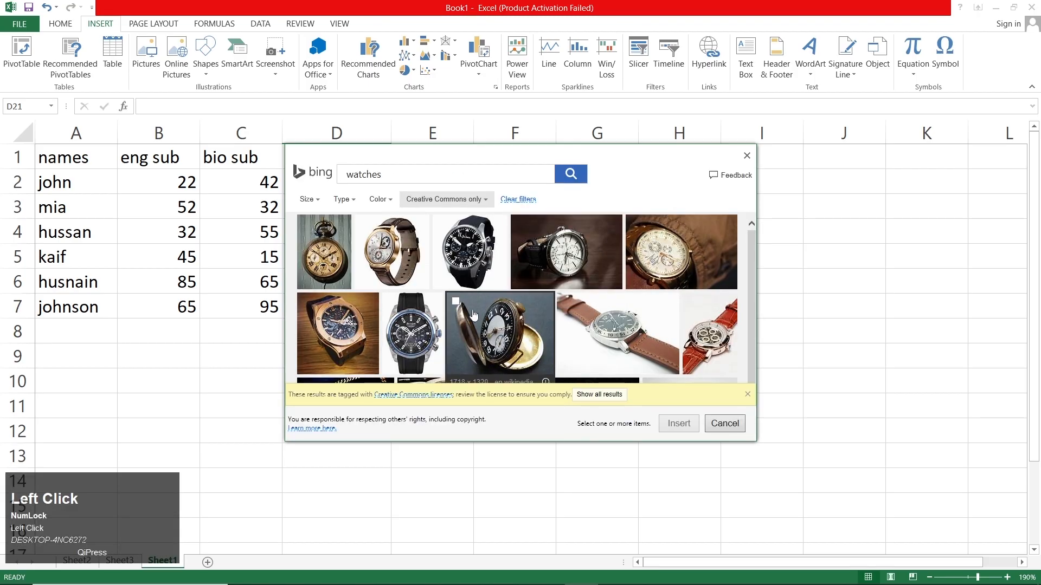
Try to insert the black-strap watch and the brown gold-watch pictures from the search results, and close the search
left_click(433, 274)
left_click(690, 257)
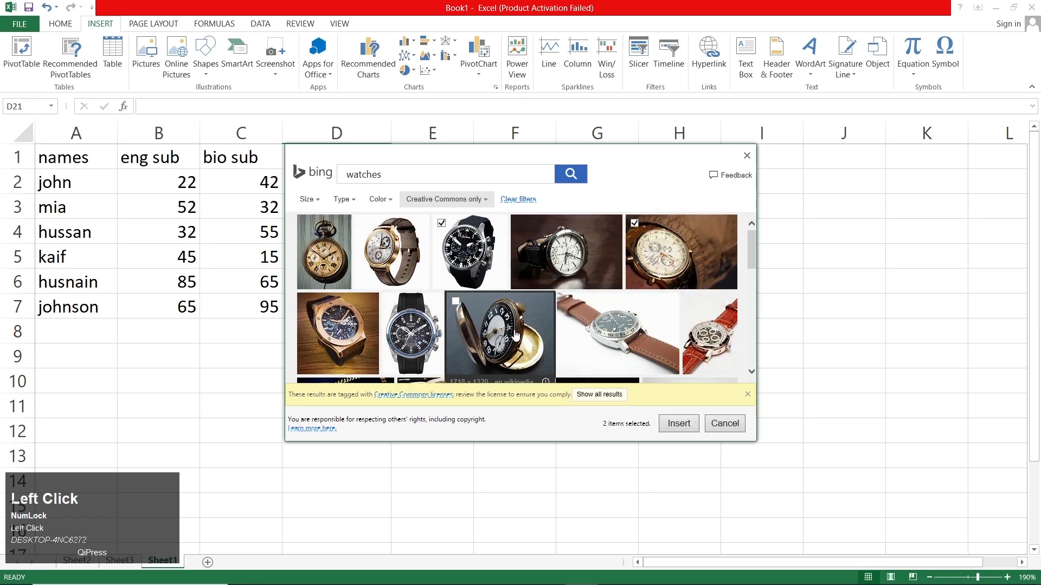
left_click(671, 425)
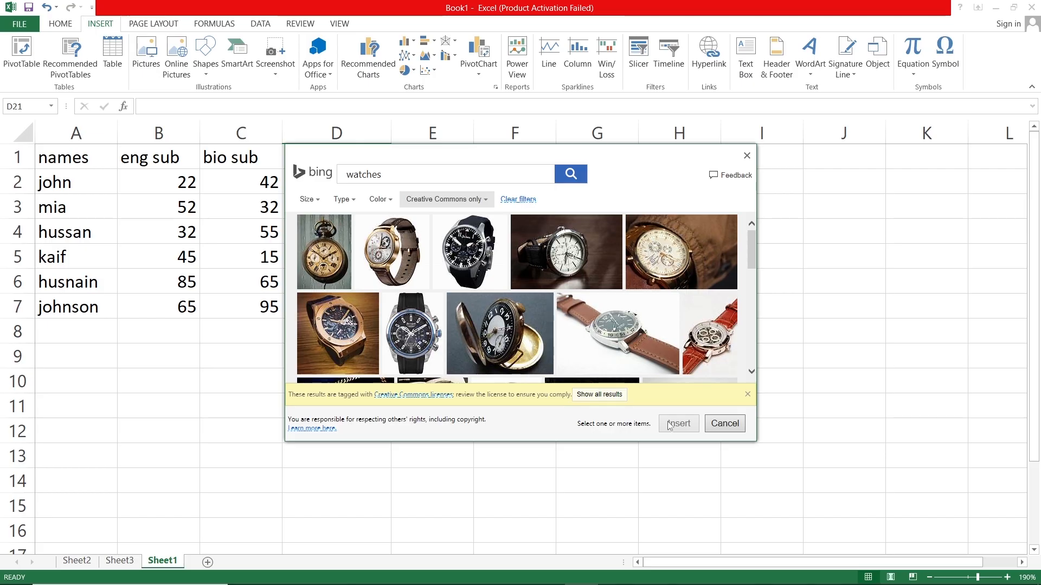
left_click(709, 421)
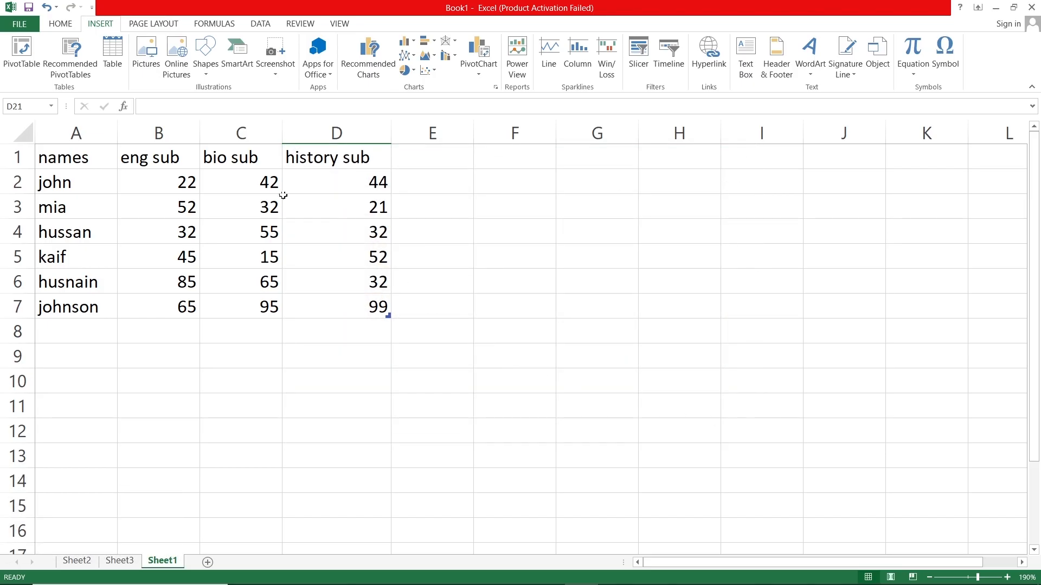
Draw an isosceles triangle about 1.61" high by 2" wide and place it over roughly G2:J9, beside the marks
left_click(205, 53)
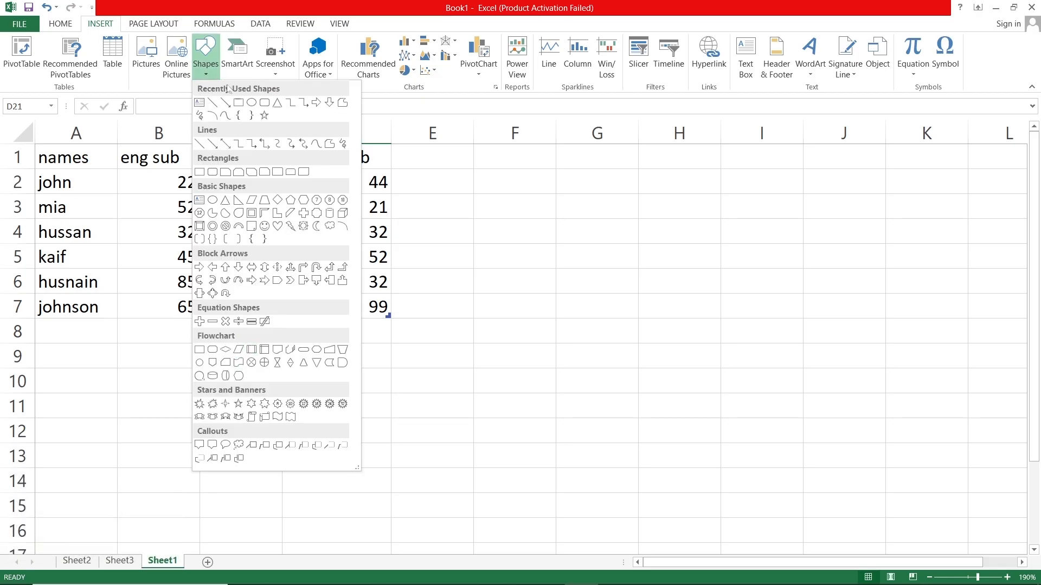
left_click(277, 103)
left_click_drag(183, 325, 431, 523)
left_click_drag(338, 466, 737, 308)
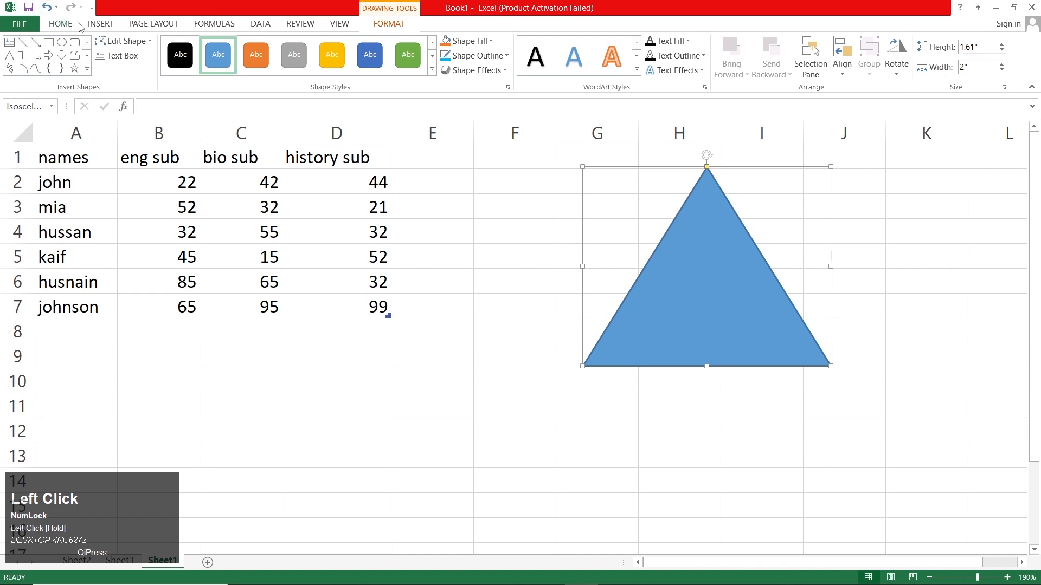
Move the blue triangle closer to the marks, over roughly E4:H12
left_click(99, 25)
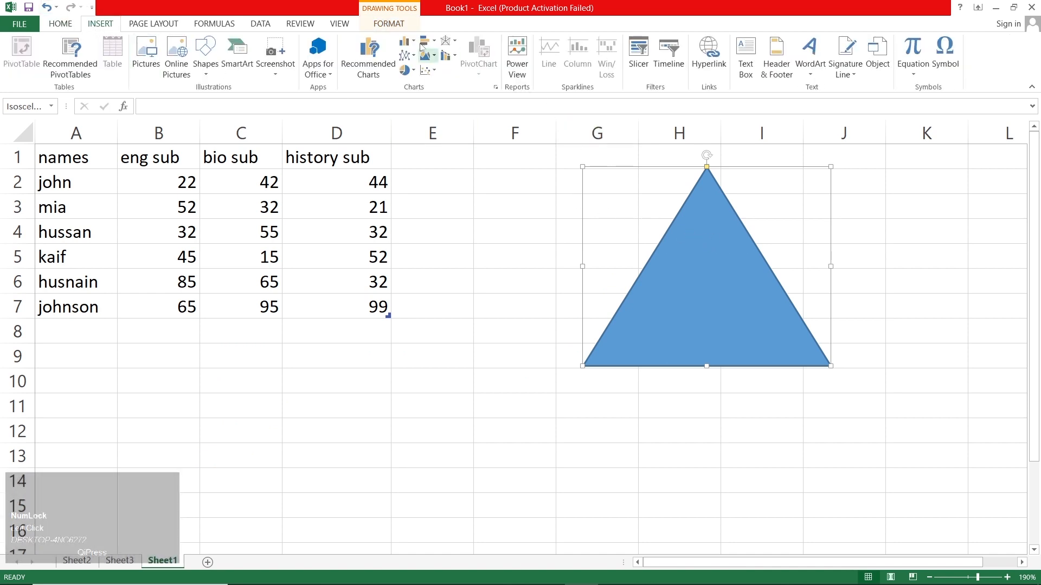
left_click_drag(781, 323, 734, 374)
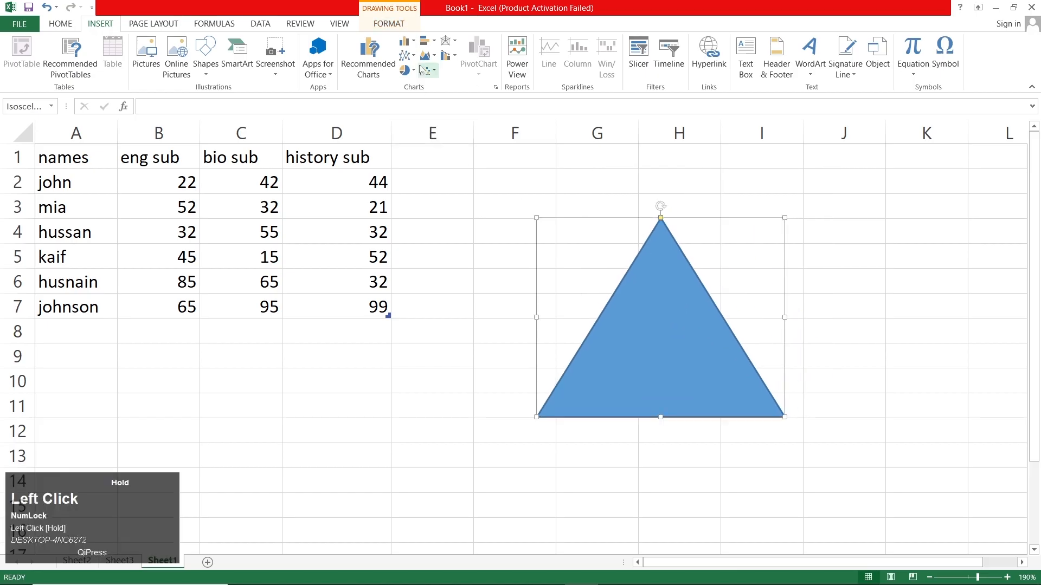
left_click(389, 24)
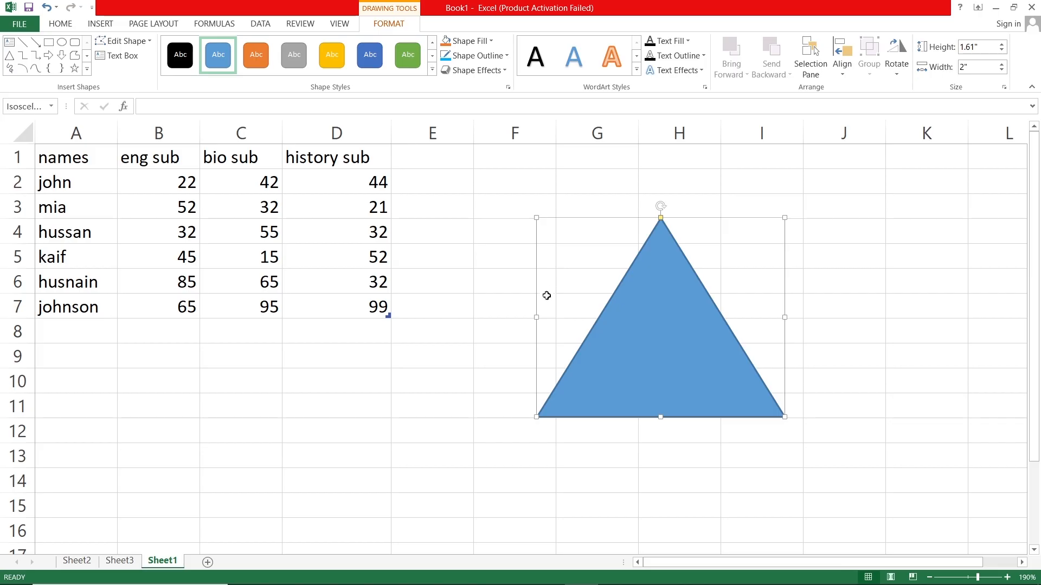
left_click_drag(621, 359, 546, 372)
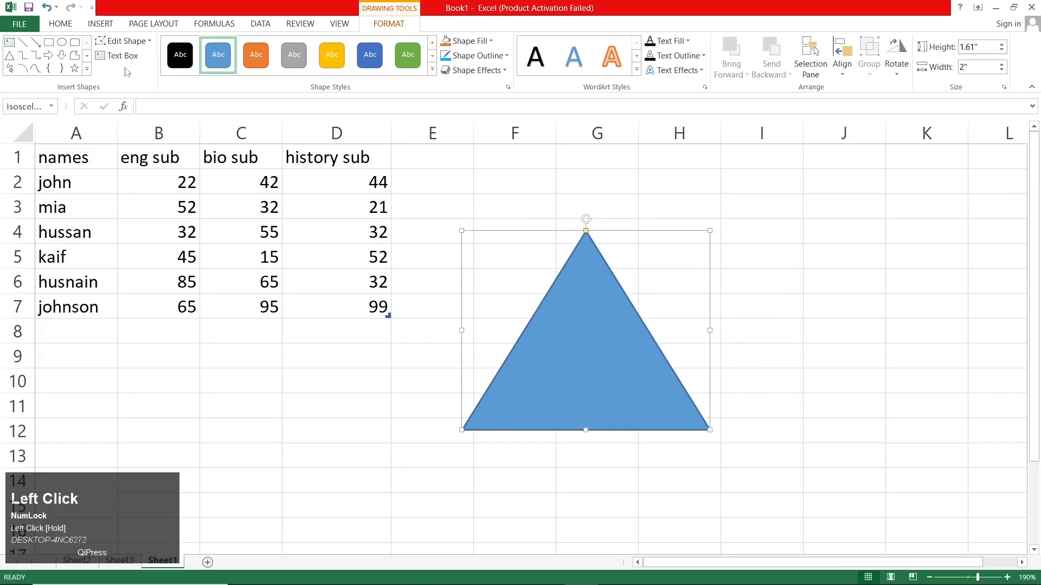
Edit the triangle's points, pulling its left edge outward into a new corner near the start of F6
left_click(123, 41)
left_click(144, 77)
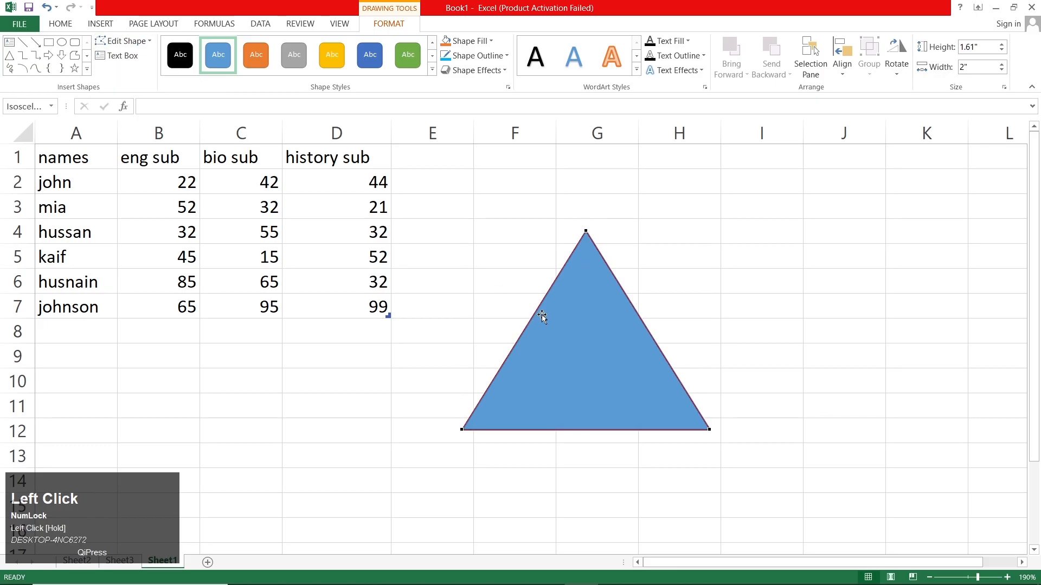
left_click_drag(528, 324, 444, 318)
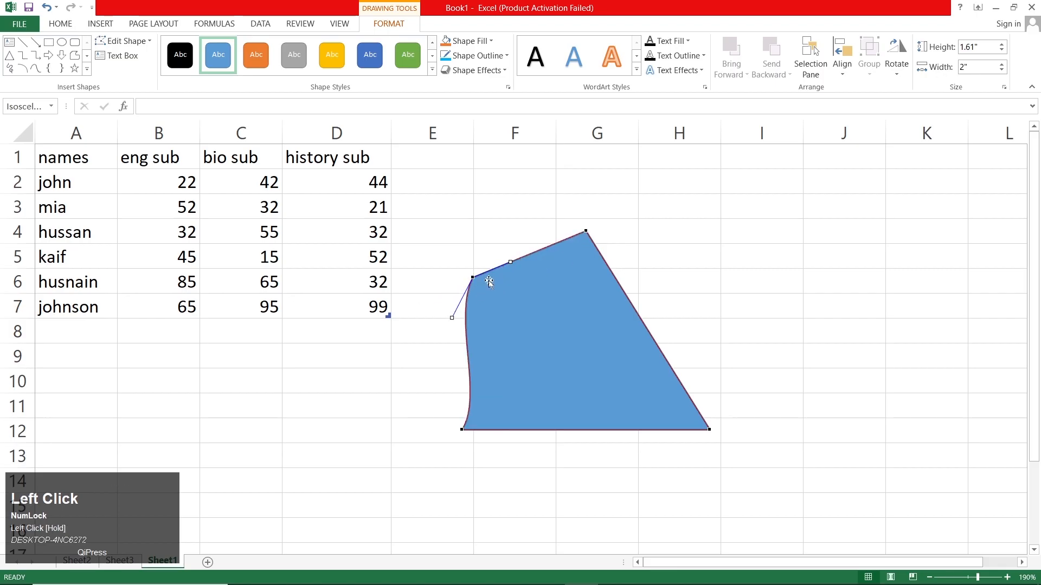
Curve the triangle's upper-left edge outward, and undo the point edits and the triangle's last move
left_click_drag(497, 236, 524, 234)
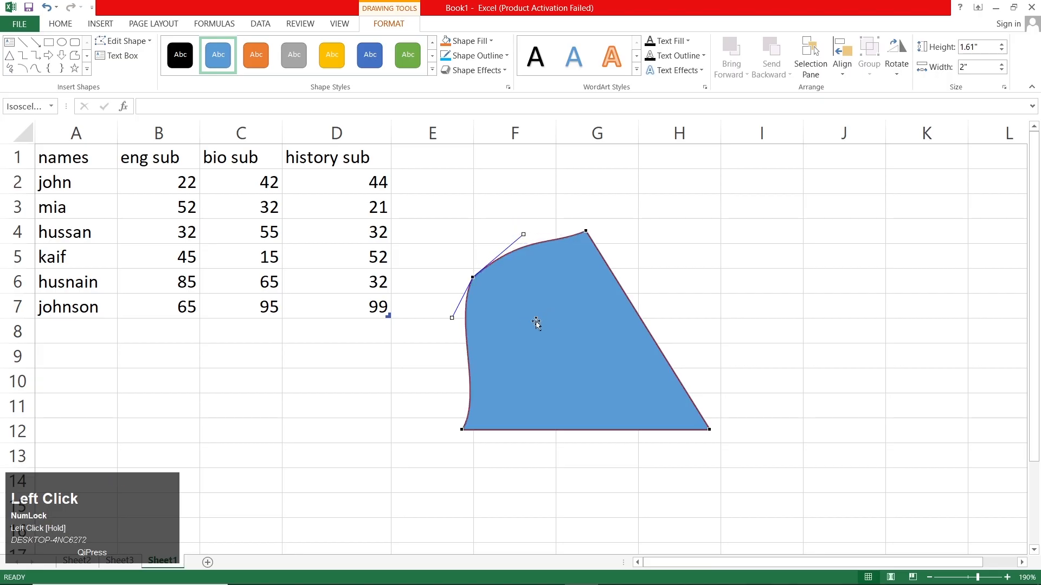
key("ctrl+z")
key("ctrl+z")
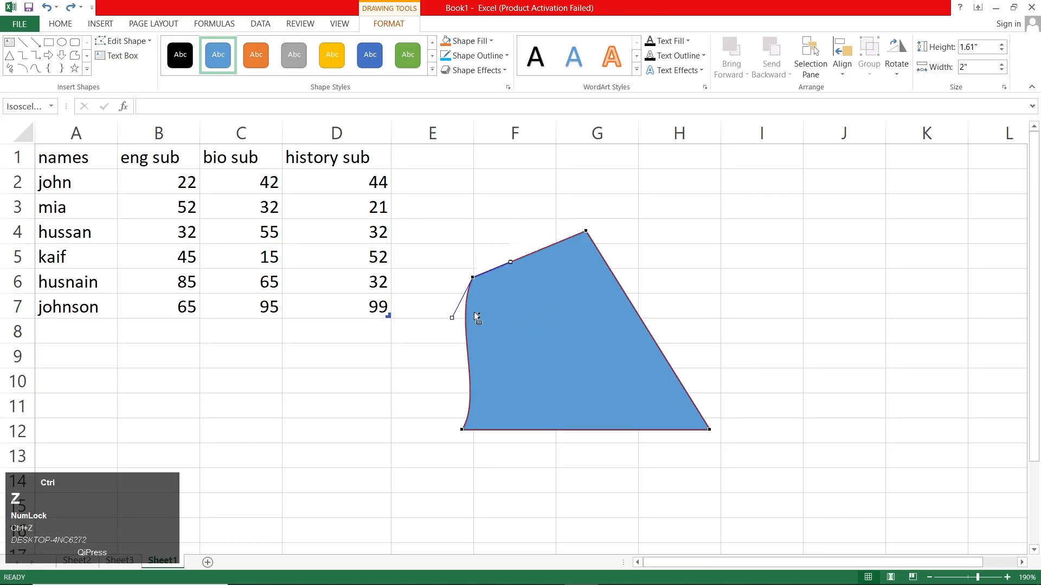
key("ctrl+z")
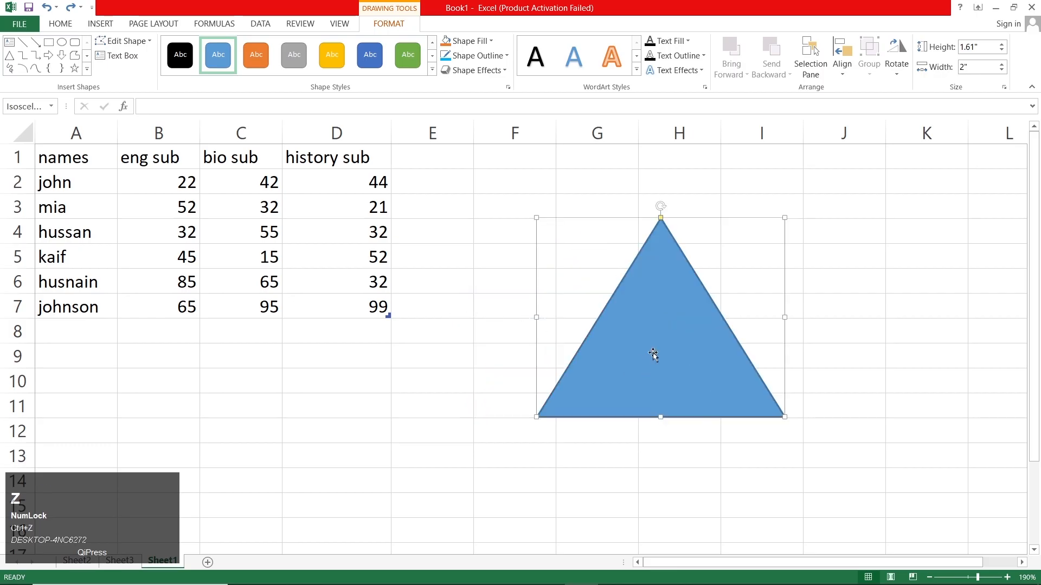
Move the triangle closer to the marks, over roughly E4:H12, and change it to a lightning bolt shape
left_click_drag(653, 355, 517, 334)
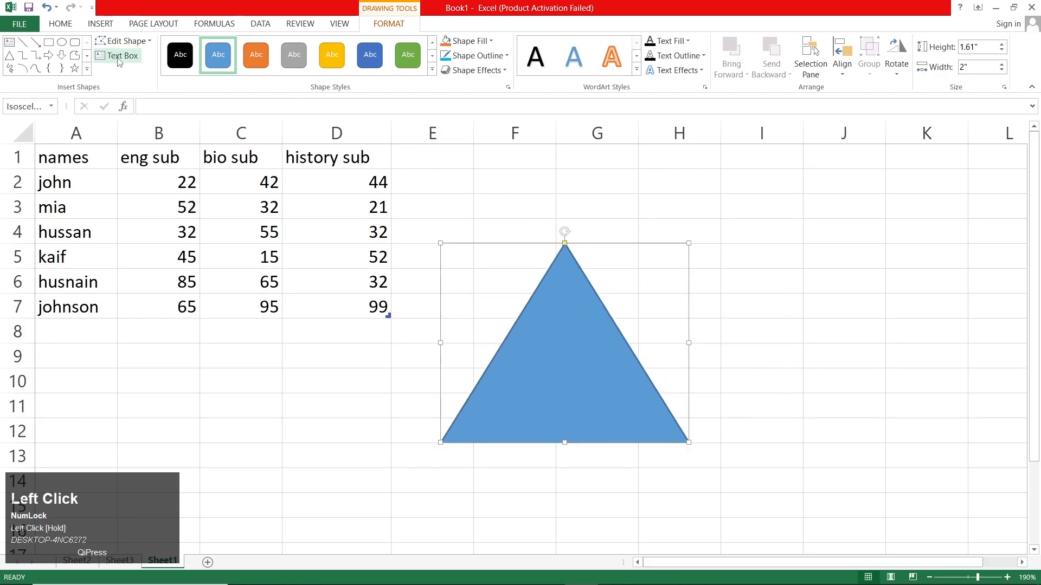
left_click(124, 41)
mouse_move(189, 61)
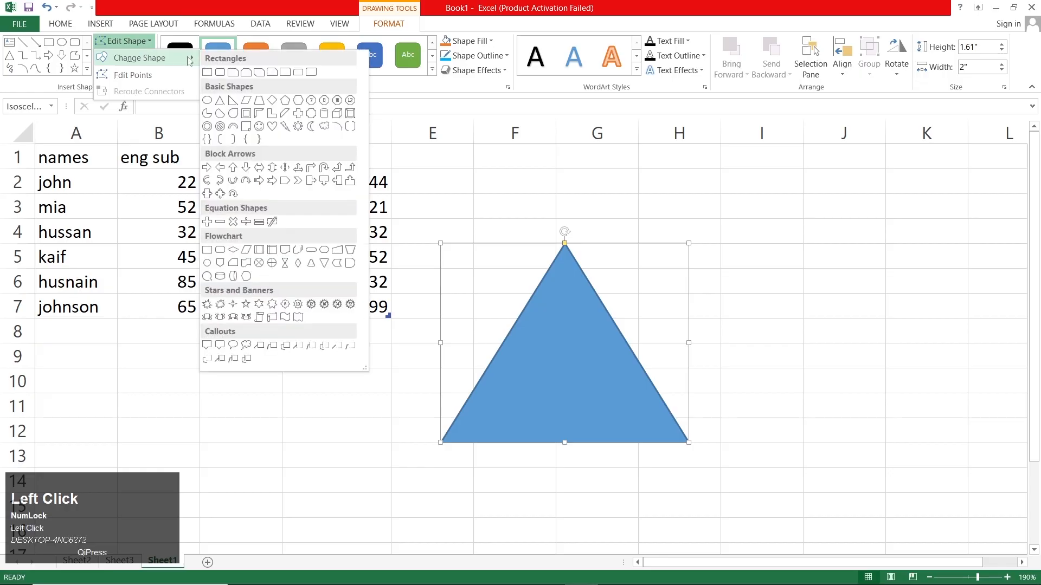
left_click(285, 127)
left_click_drag(506, 287, 507, 282)
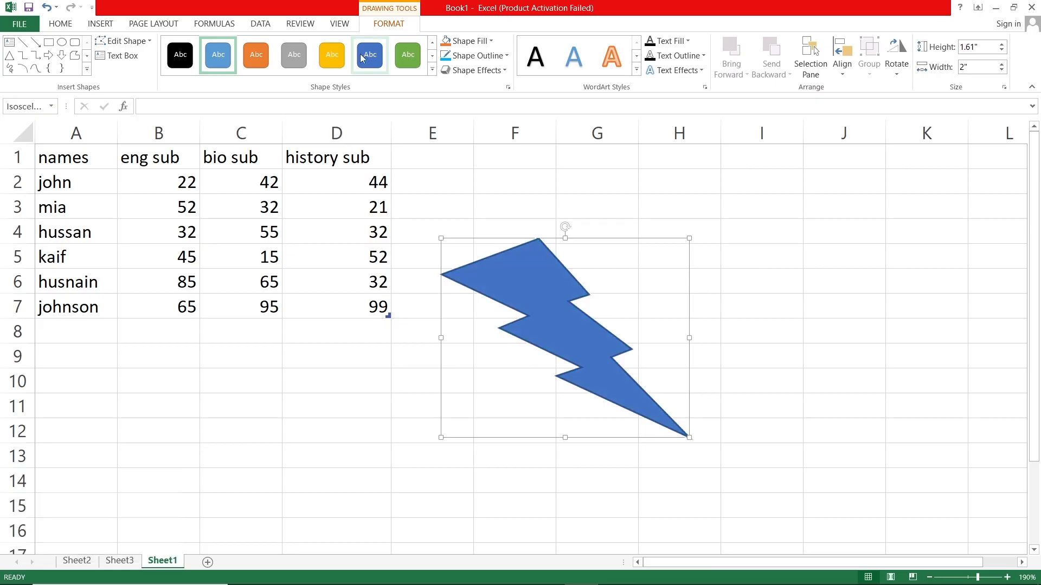
Fill the lightning bolt with a lighter shade of the blue theme colour
left_click(483, 43)
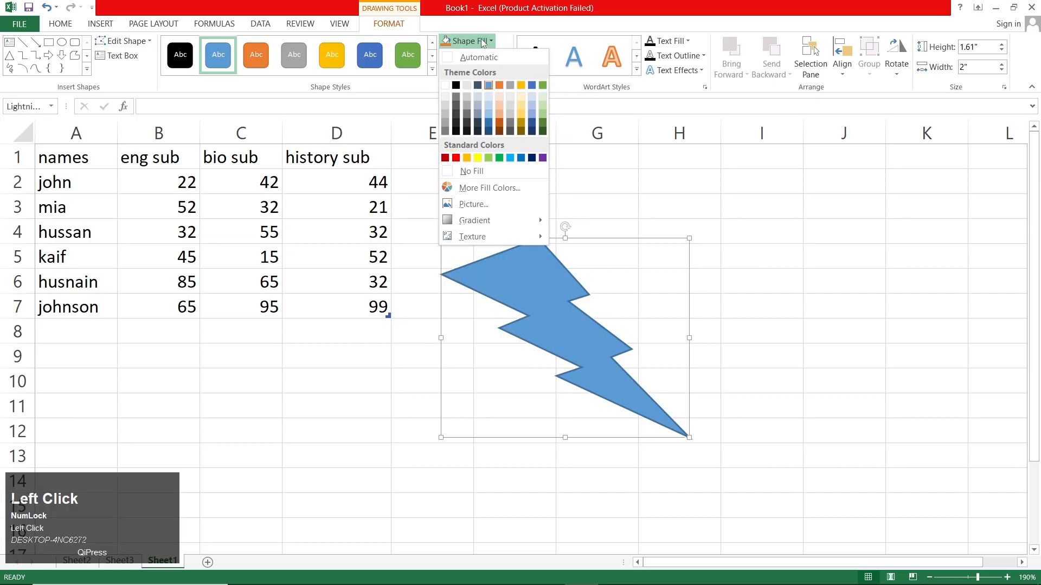
mouse_move(521, 226)
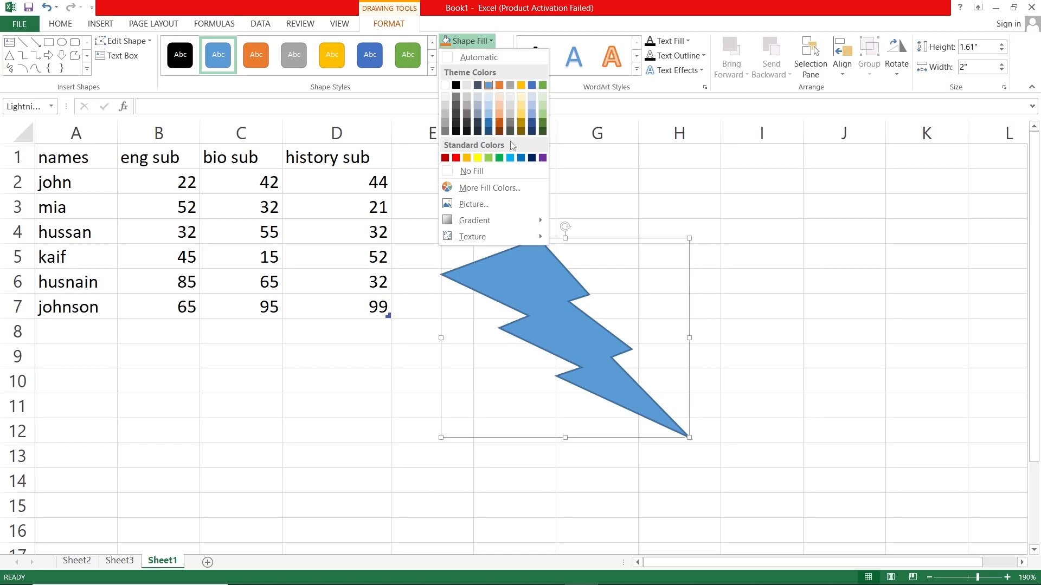
left_click(489, 117)
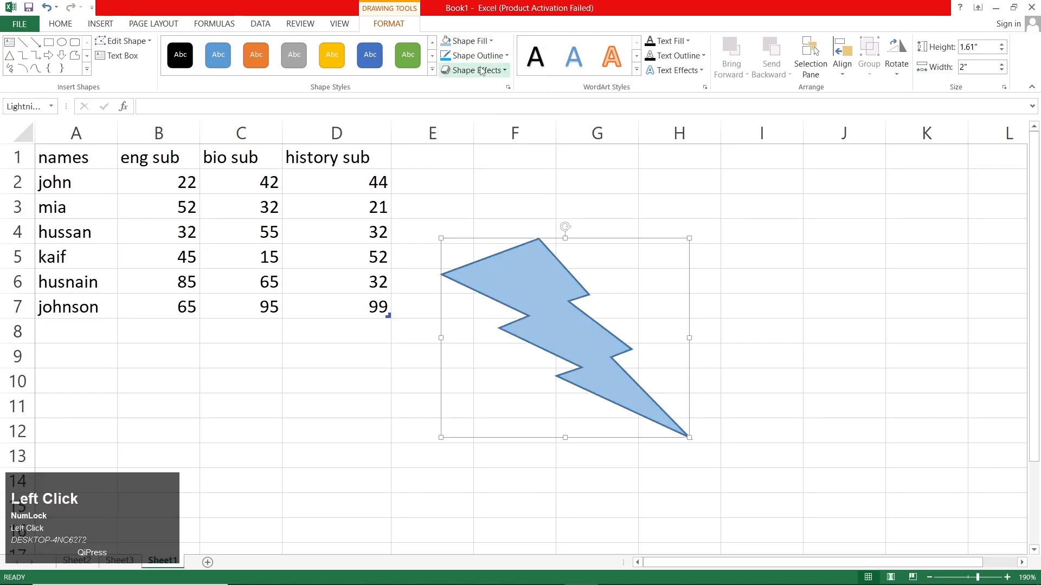
left_click(468, 40)
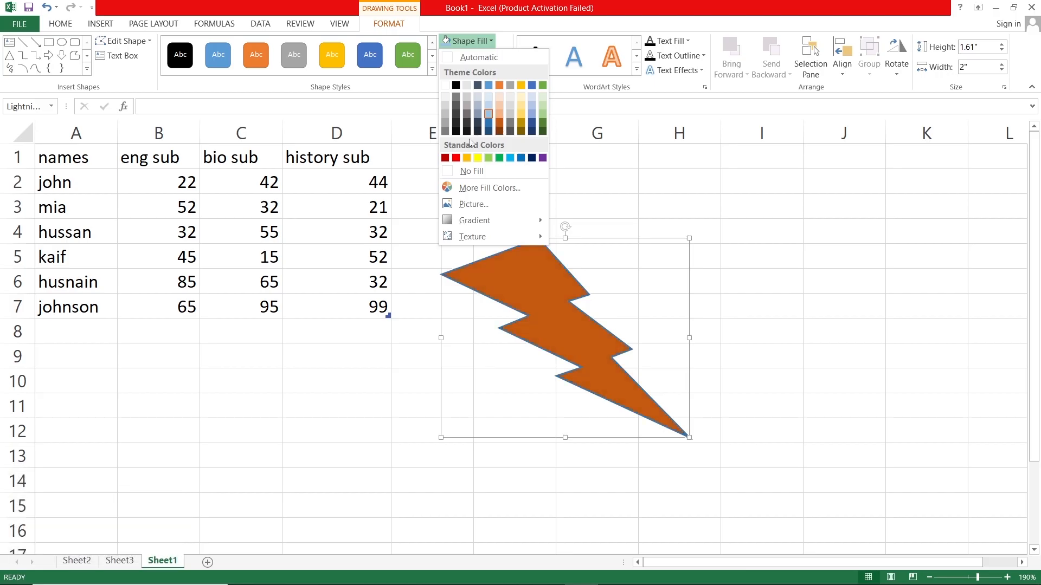
left_click(479, 43)
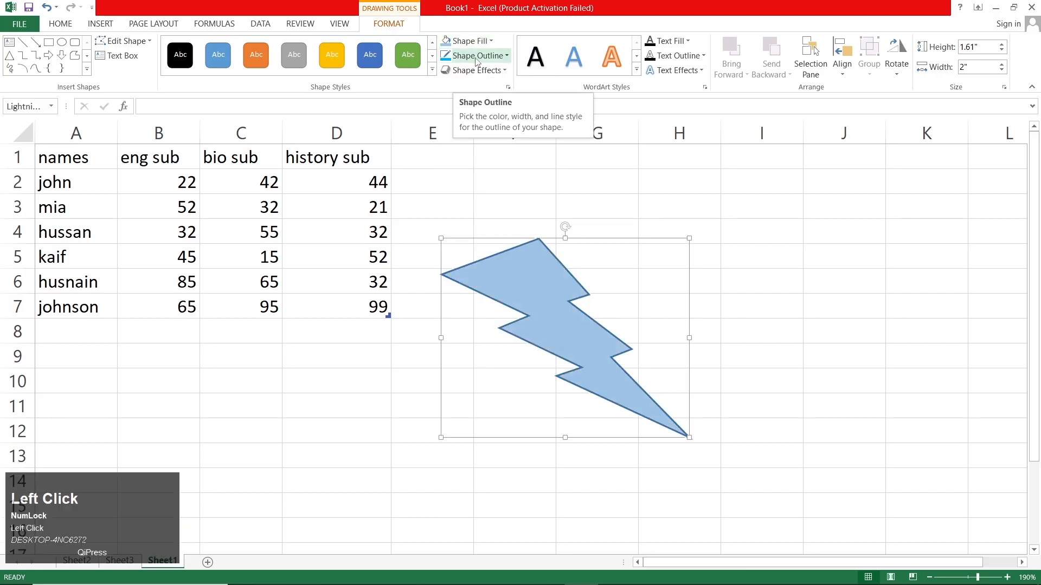
left_click(477, 58)
left_click(480, 40)
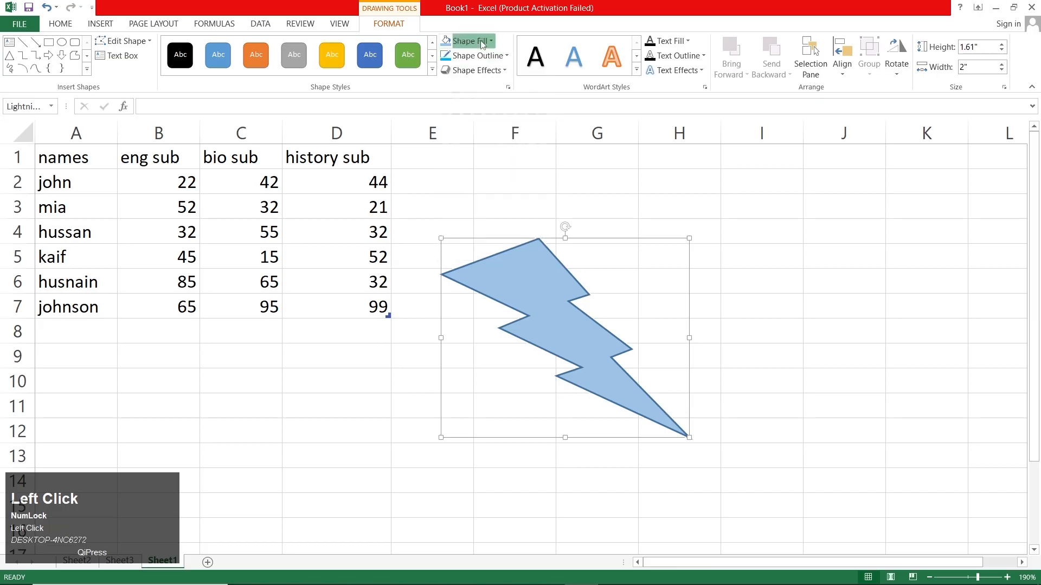
left_click(480, 40)
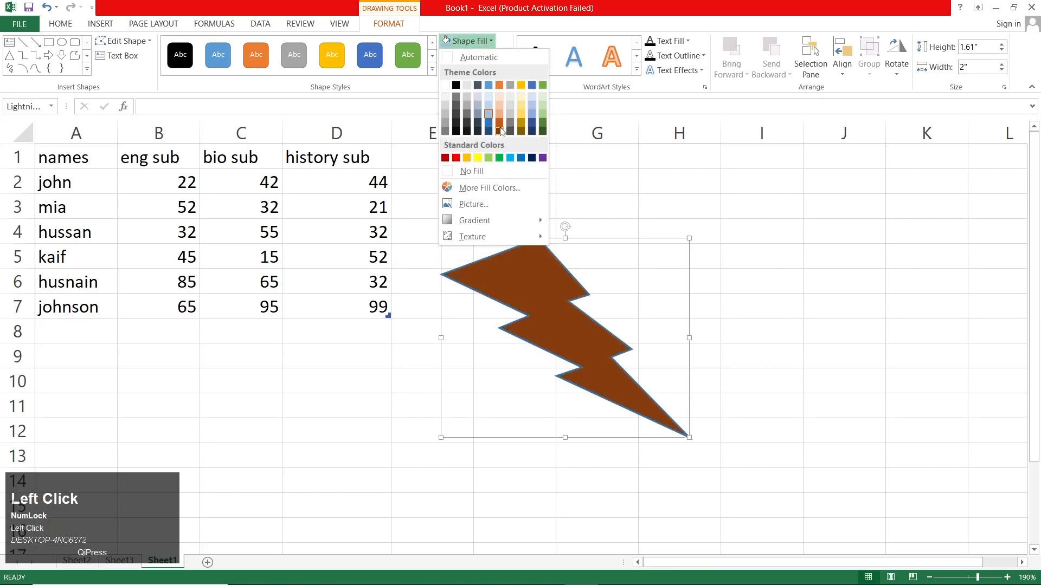
left_click(477, 41)
Set the lightning bolt's outline to standard red and look over the available shape effects
left_click(482, 56)
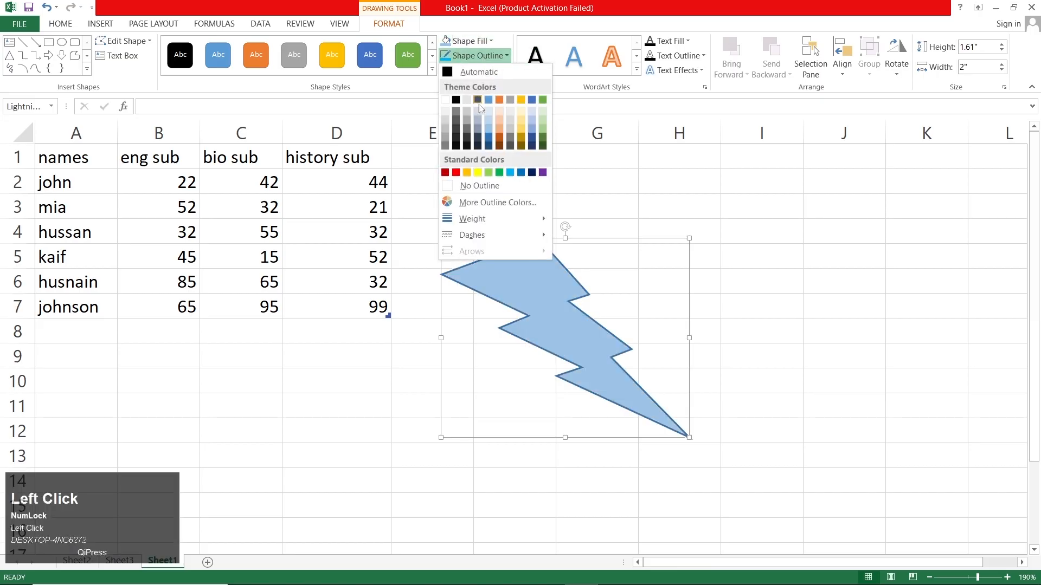
left_click(456, 173)
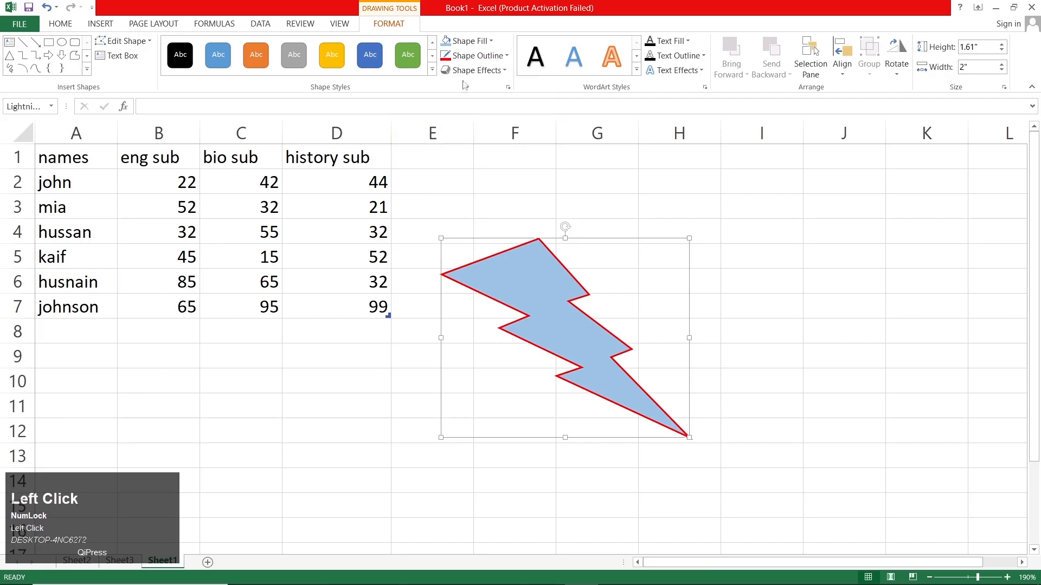
left_click(476, 70)
mouse_move(490, 148)
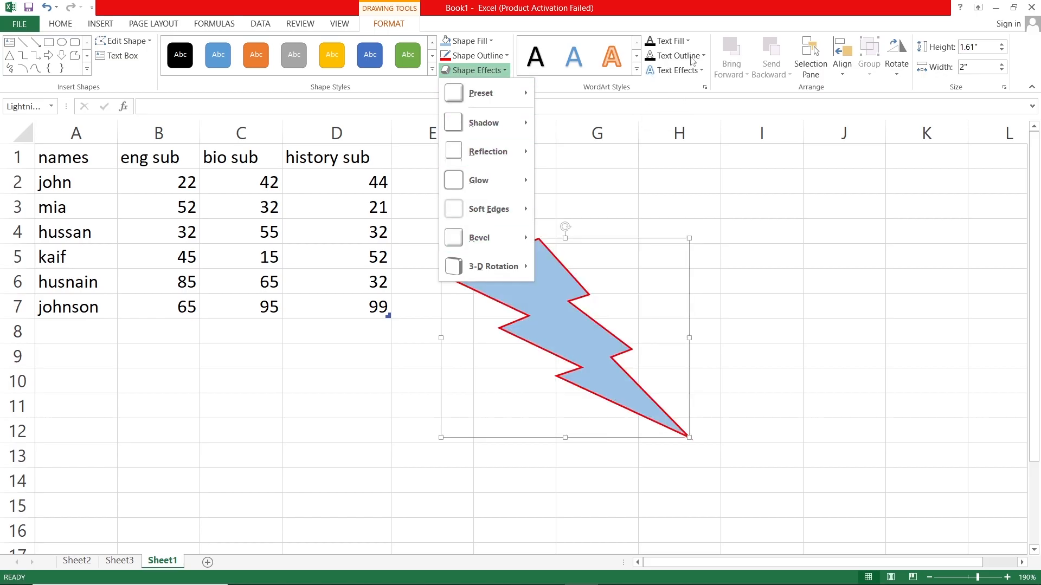
Add the text "fddsfdsfd" inside the lightning bolt and set its text fill to black
left_click(686, 42)
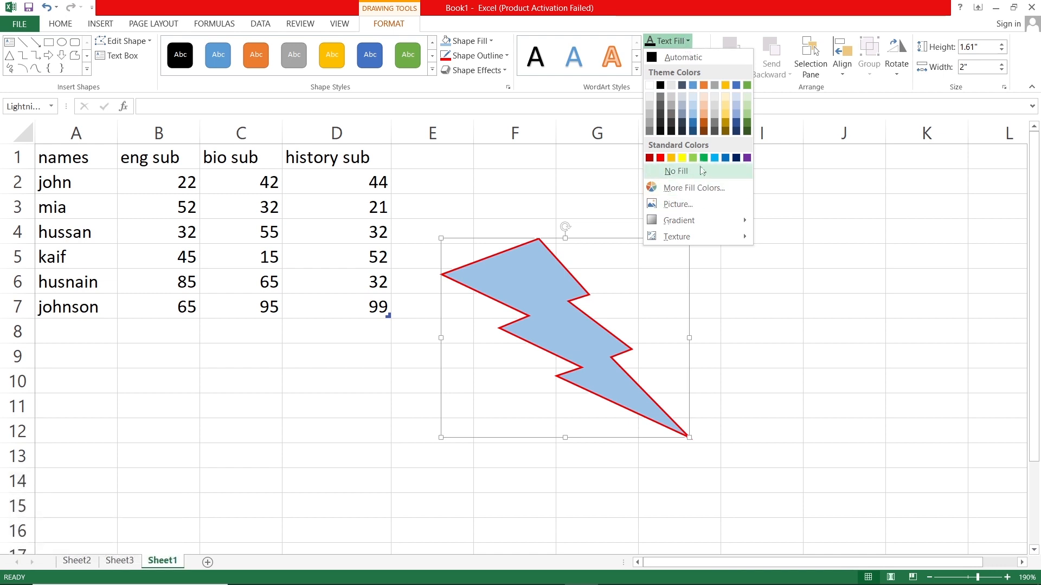
left_click(669, 172)
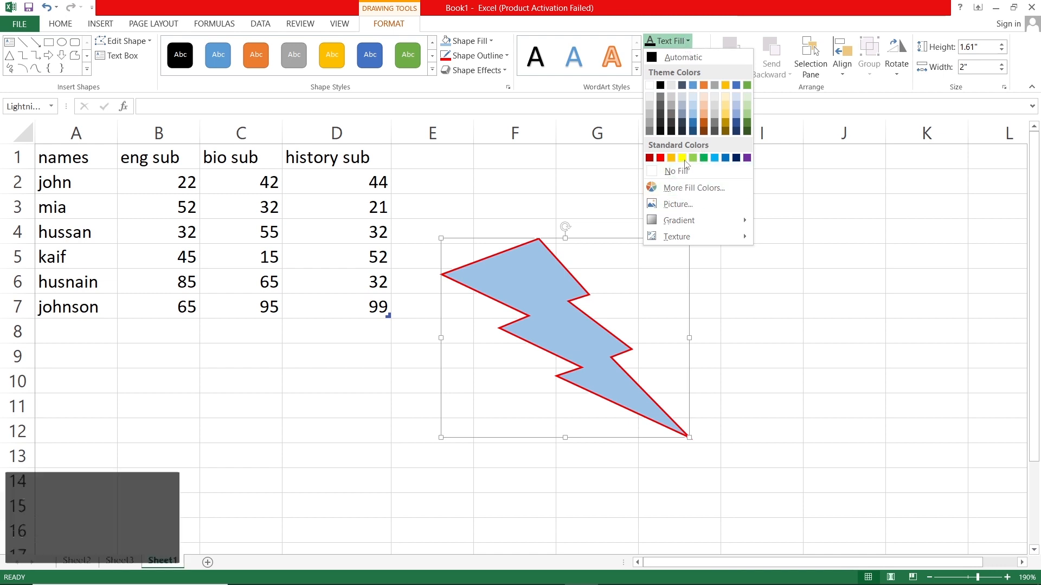
left_click(525, 278)
type("fddsfdsf")
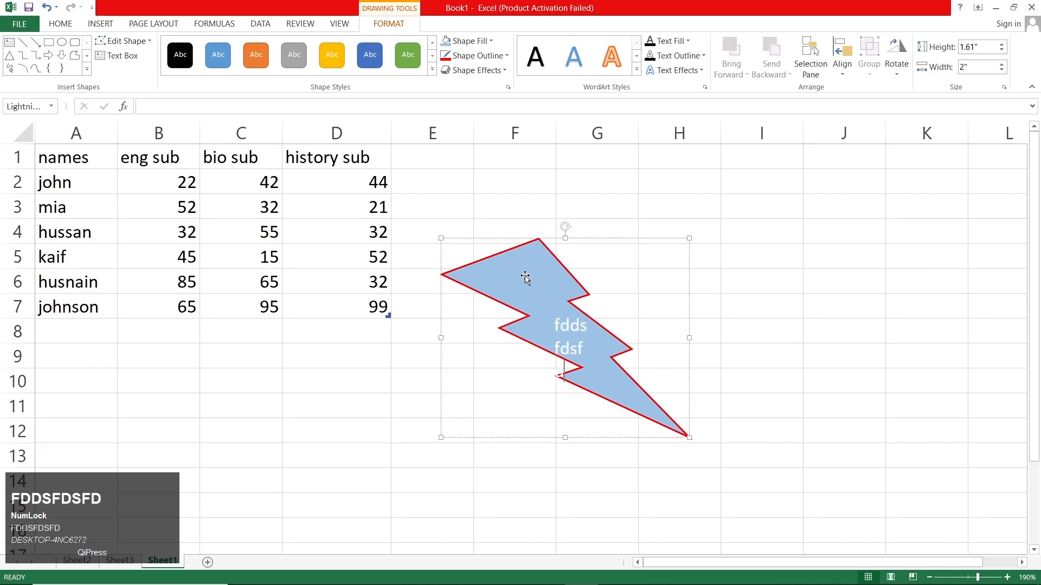
key("ctrl+a")
left_click(667, 41)
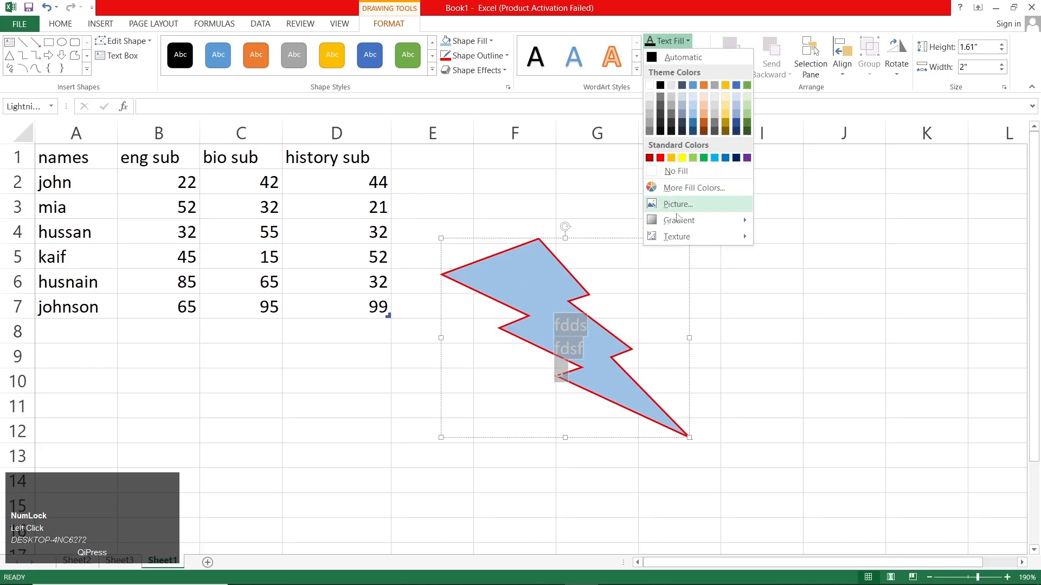
left_click(658, 42)
Preview Transform effects on the lightning bolt's text, try a perspective 3-D rotation preset, and undo it
left_click(675, 70)
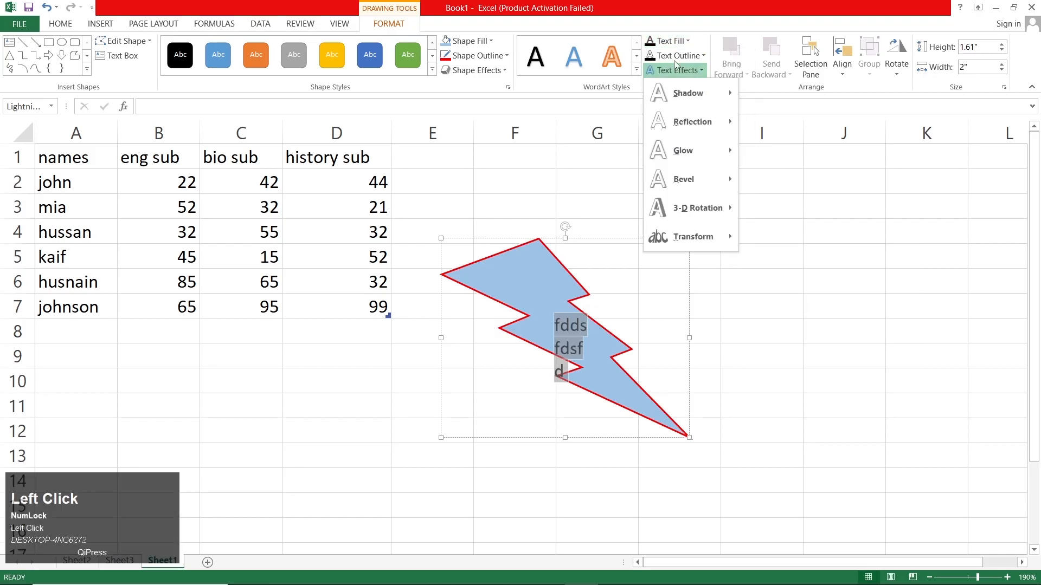
left_click(678, 56)
left_click(679, 57)
left_click(678, 71)
mouse_move(710, 236)
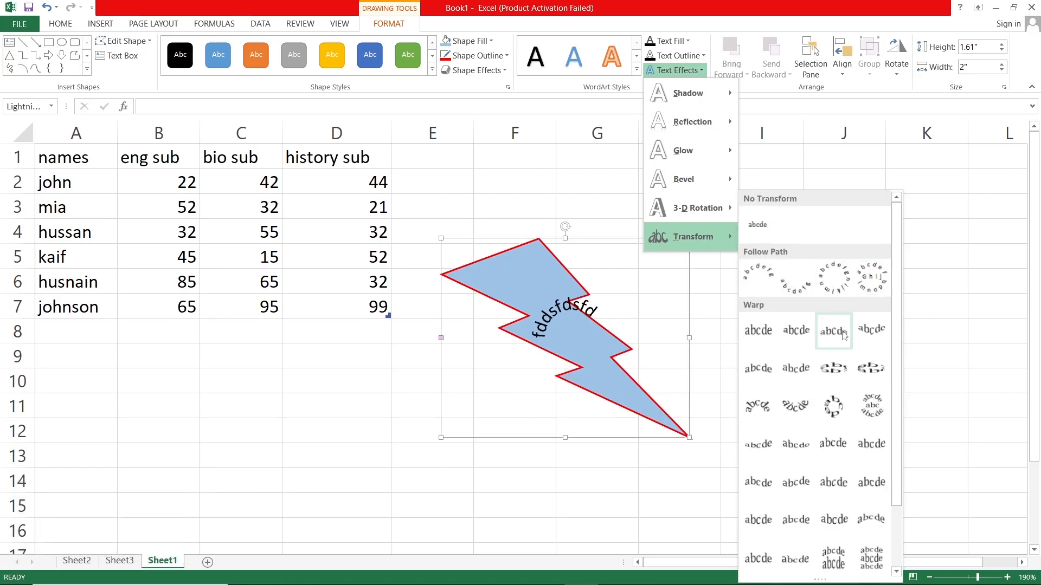
scroll(796, 407, "down", 2)
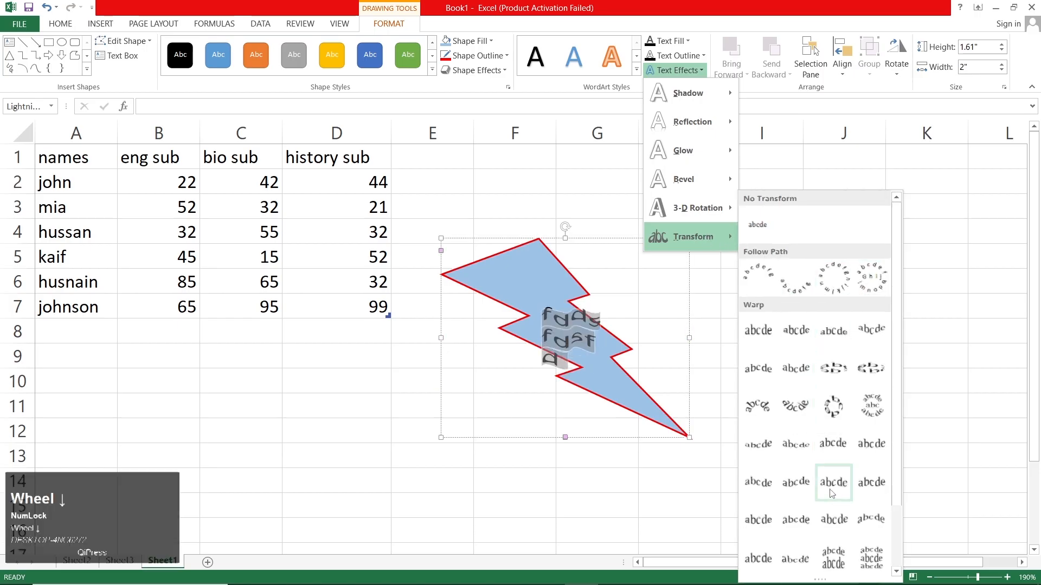
left_click(699, 208)
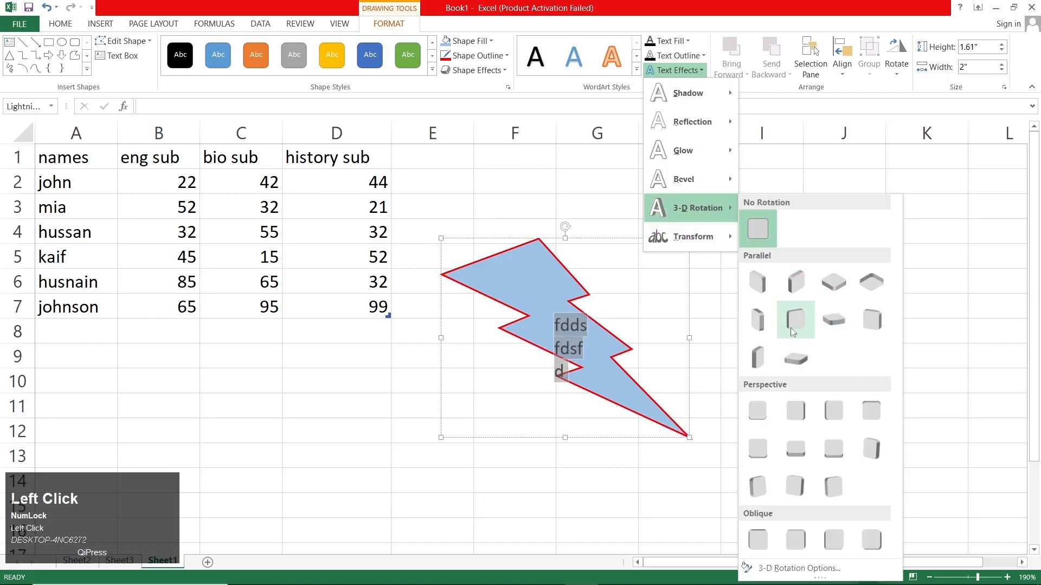
left_click(788, 455)
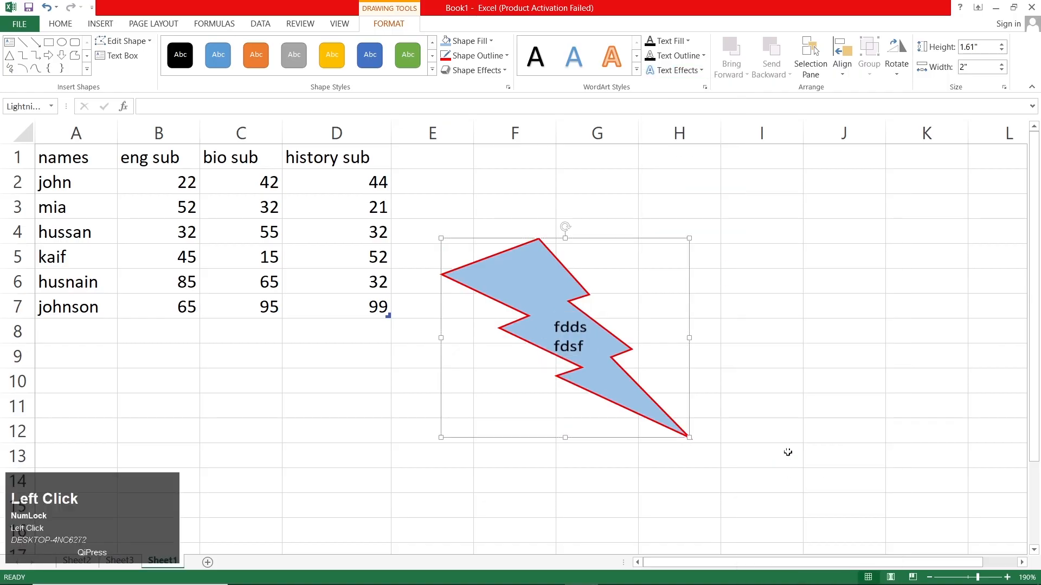
key("ctrl+z")
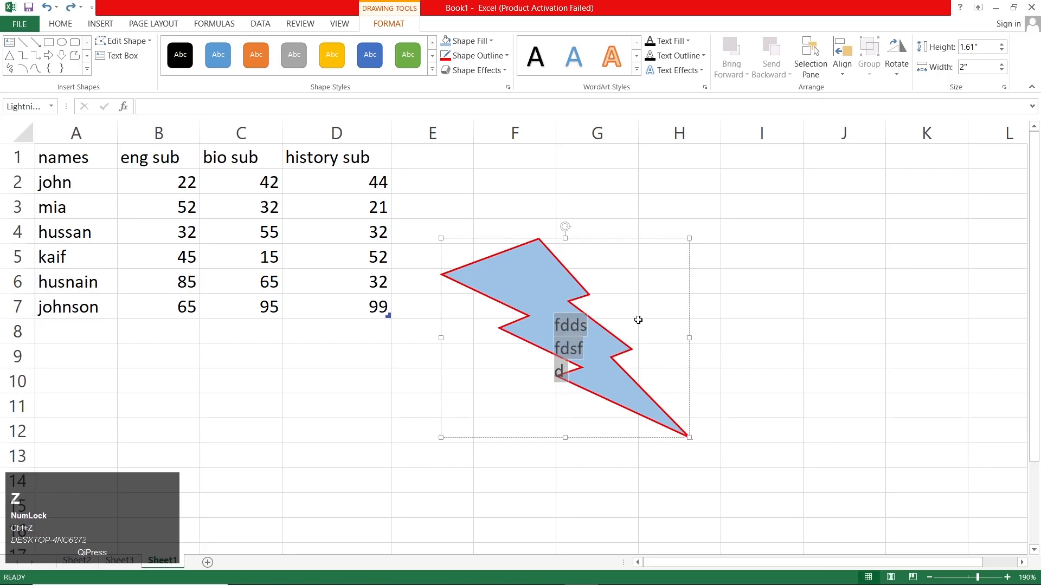
Delete the lightning bolt shape from the sheet
left_click(100, 25)
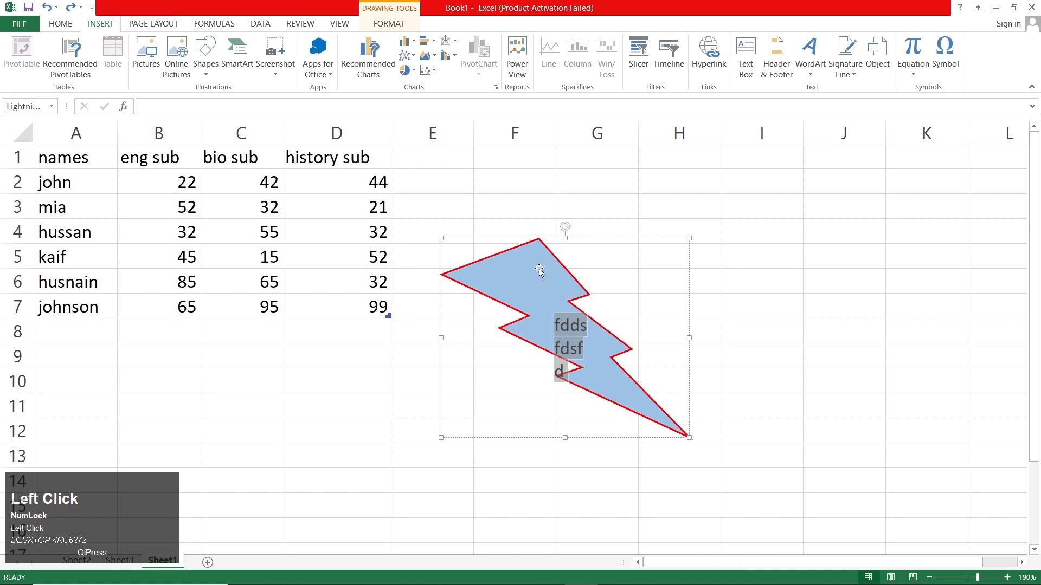
key("ctrl+z")
key("Delete")
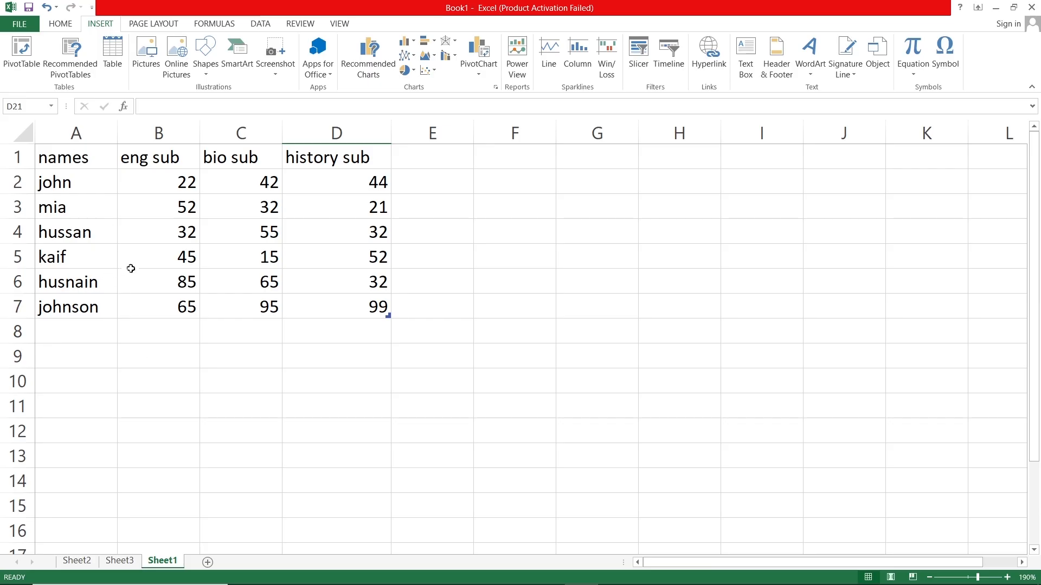
Insert a Vertical Bullet List SmartArt graphic in the empty area below the marks
scroll(135, 267, "down", 2)
scroll(193, 256, "up", 1, "ctrl")
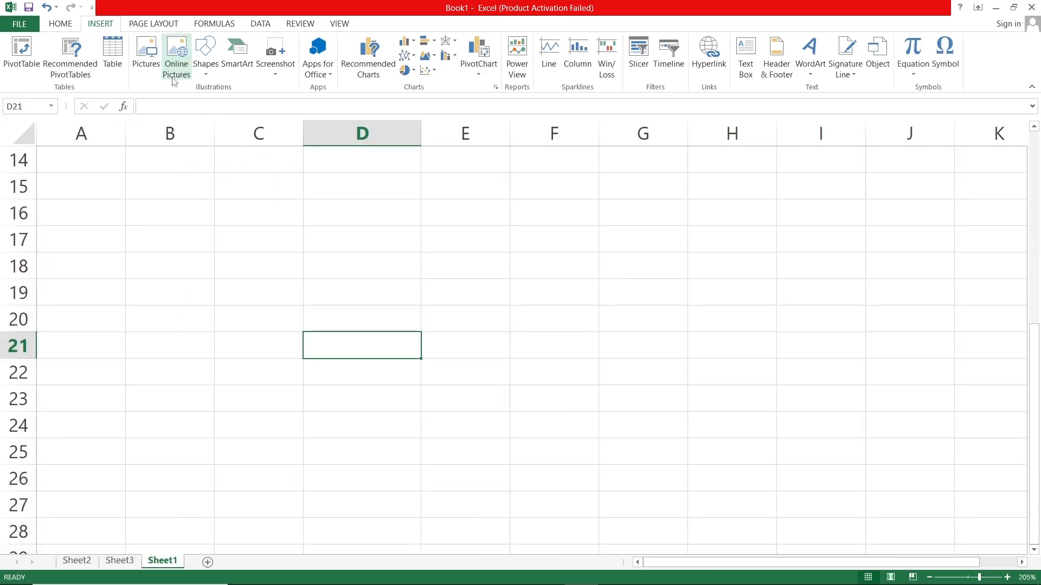
left_click(236, 66)
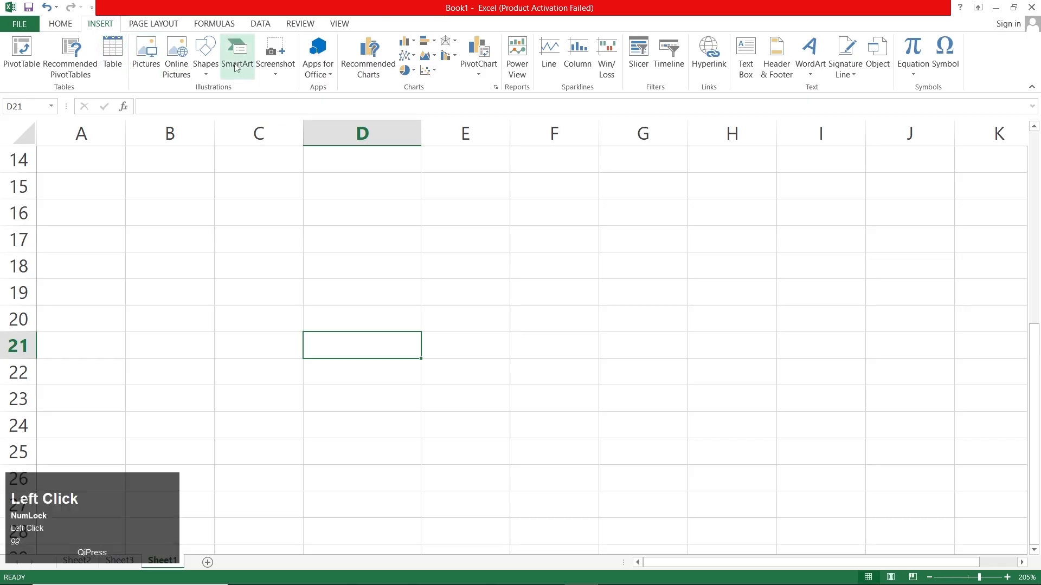
left_click(408, 259)
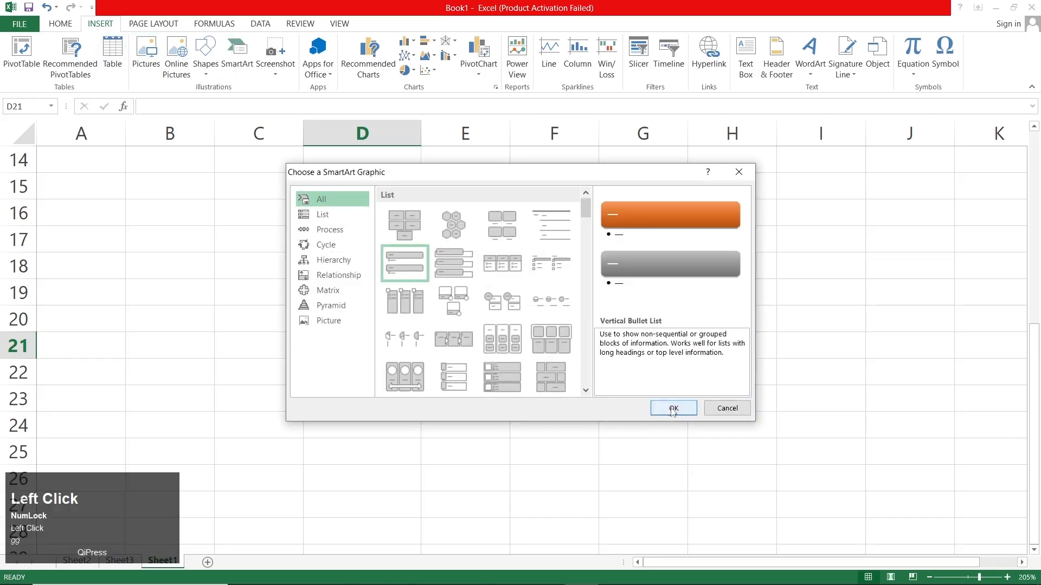
left_click(672, 408)
Enter a student's first name in each of the two heading bars of the SmartArt list
left_click(285, 243)
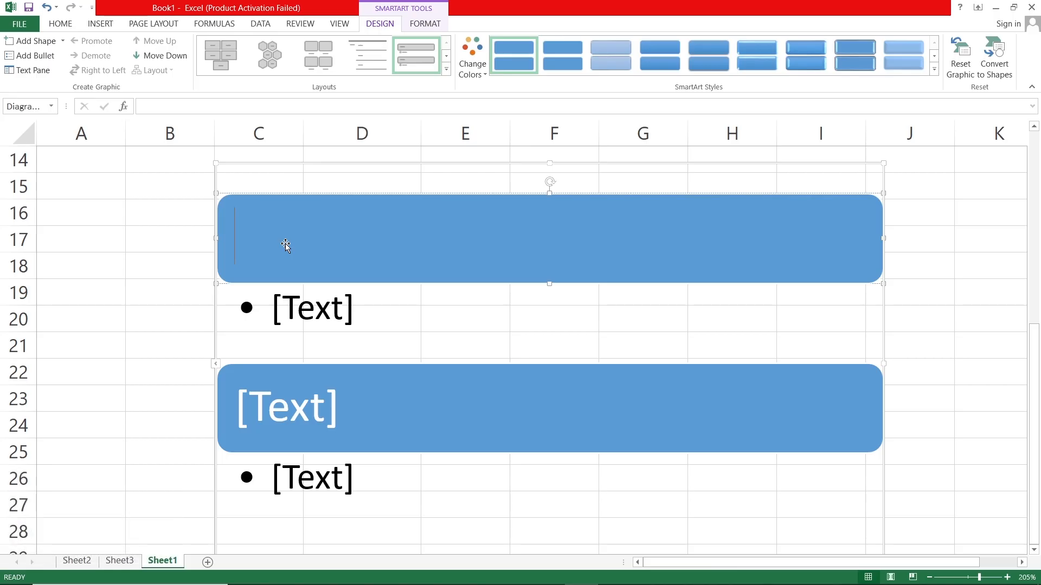
type("a")
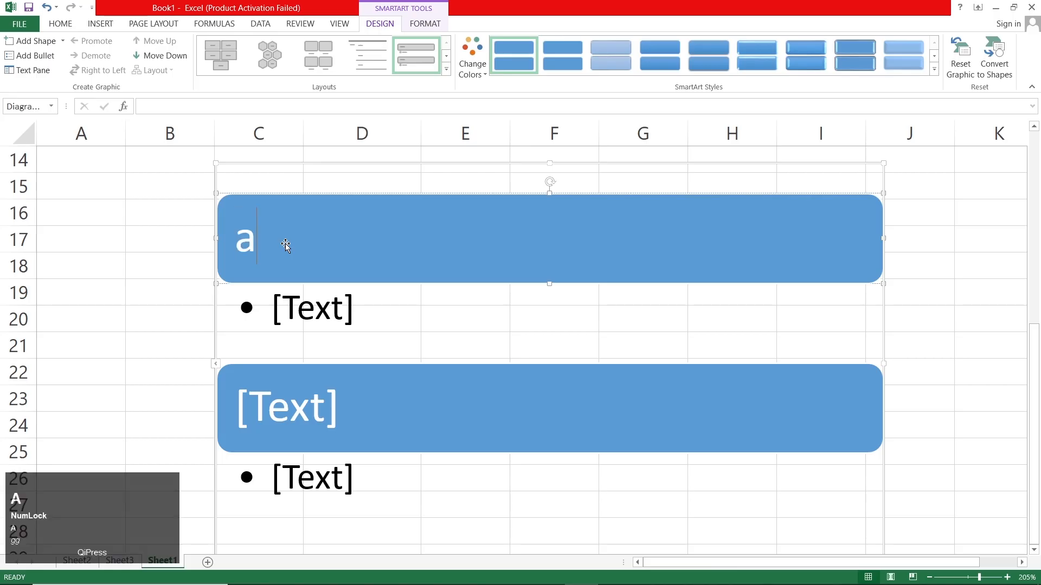
key("BackSpace")
type("john")
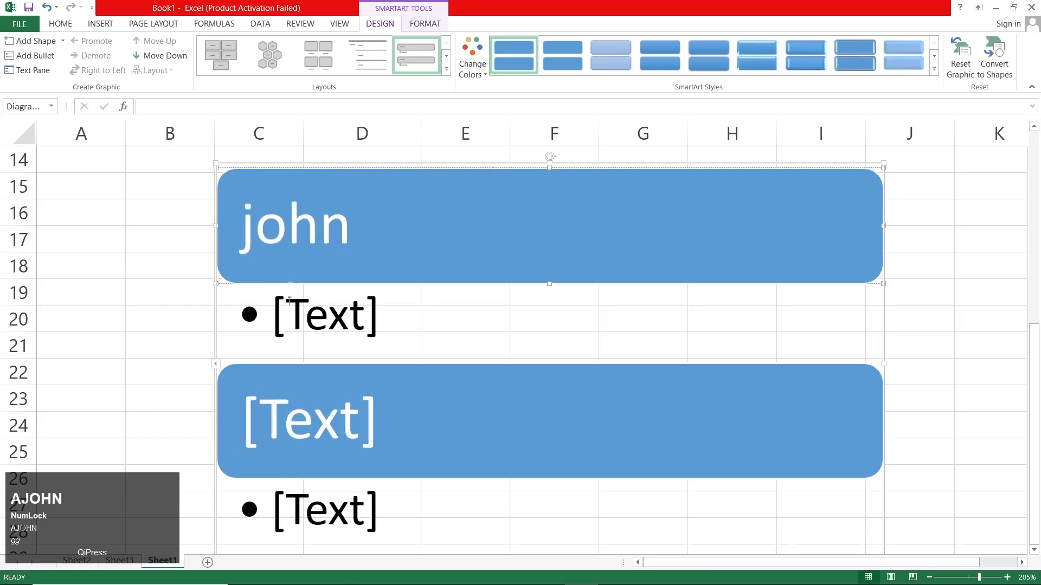
left_click(298, 431)
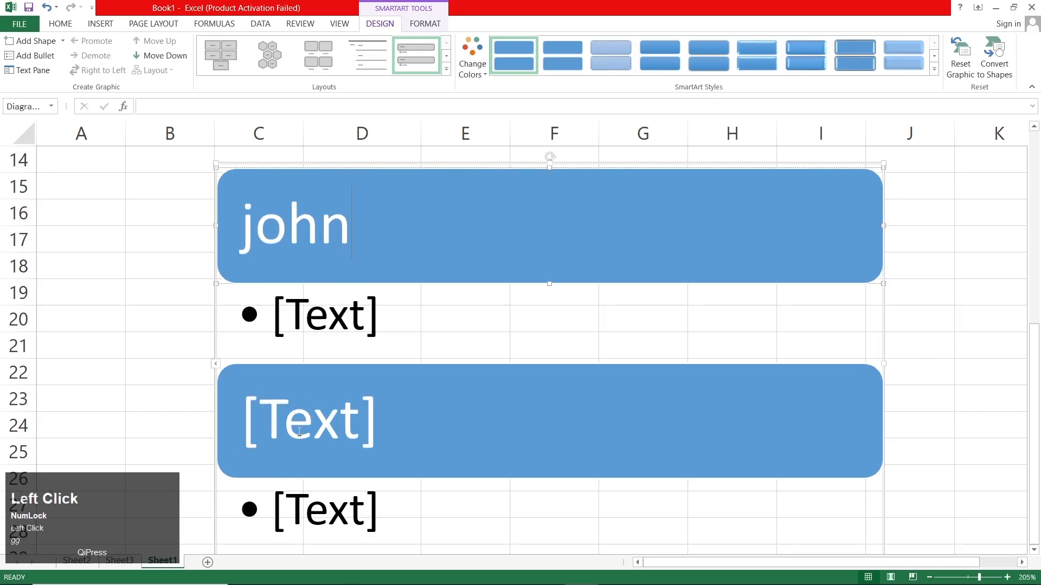
type("j")
key("BackSpace")
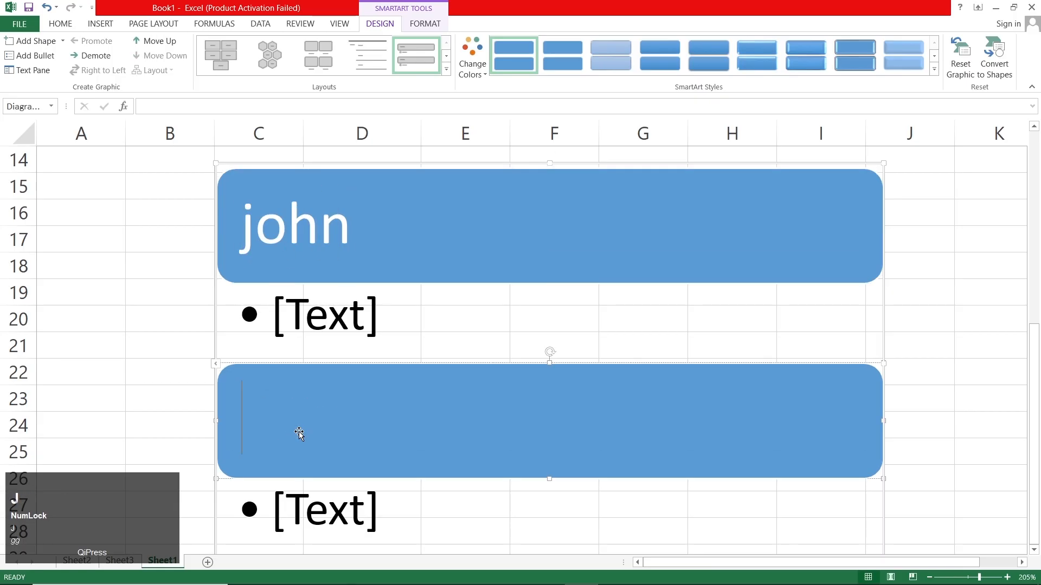
type("hussan")
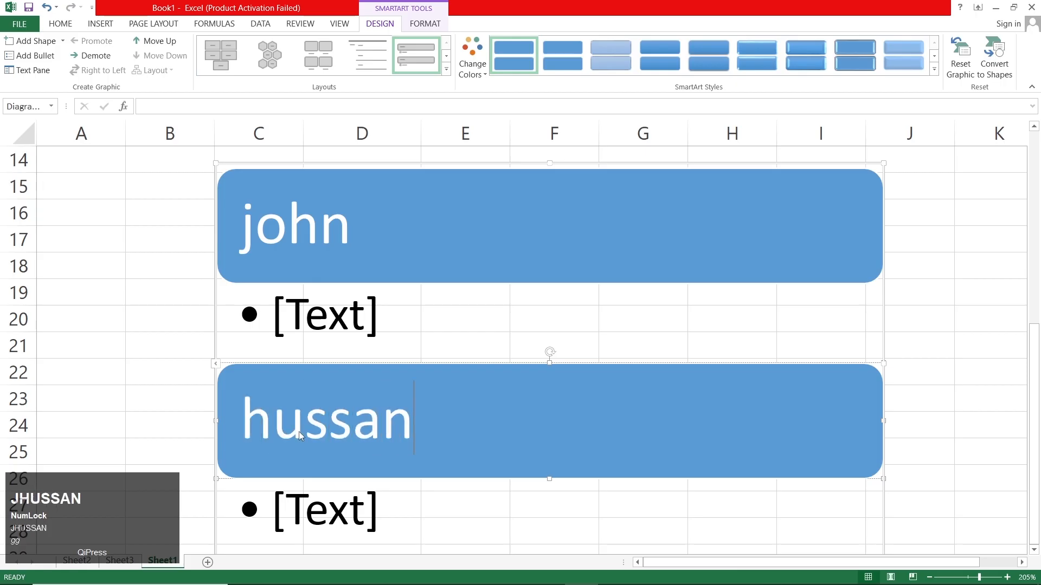
Fill in the SmartArt bullets with "class 8" under the first heading and "class 9" under the second
left_click(334, 327)
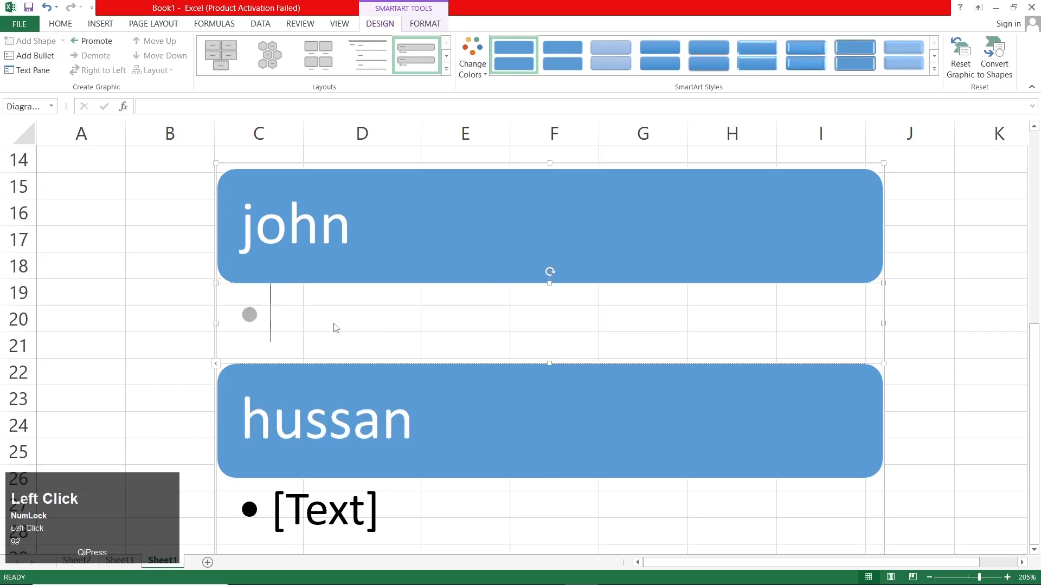
type("class ")
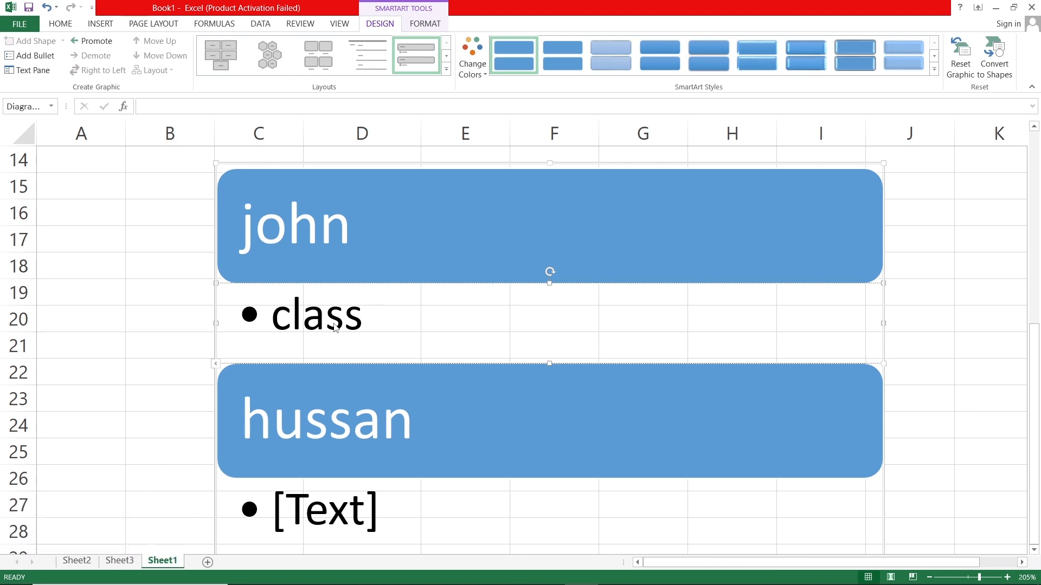
type("8")
left_click(309, 507)
type("class 9")
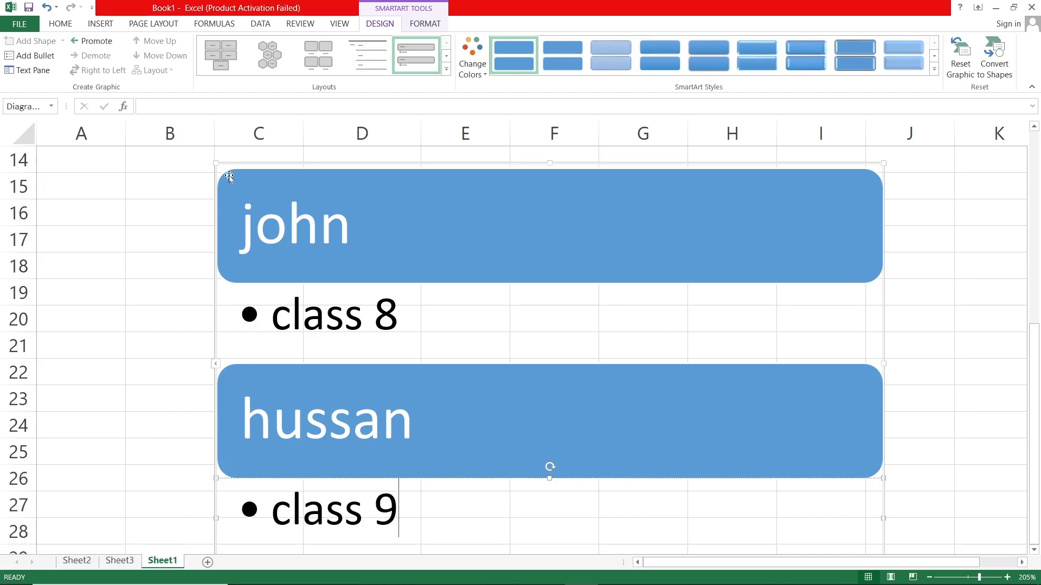
Recolor the whole SmartArt graphic with the gold-to-blue Colorful variant and apply the second 3-D style
left_click(217, 162)
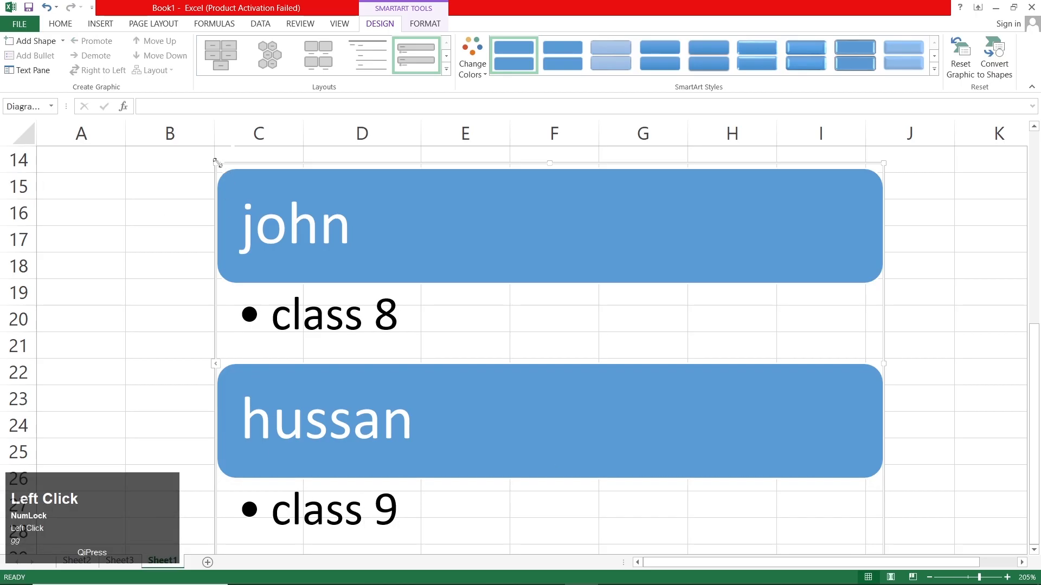
left_click(472, 57)
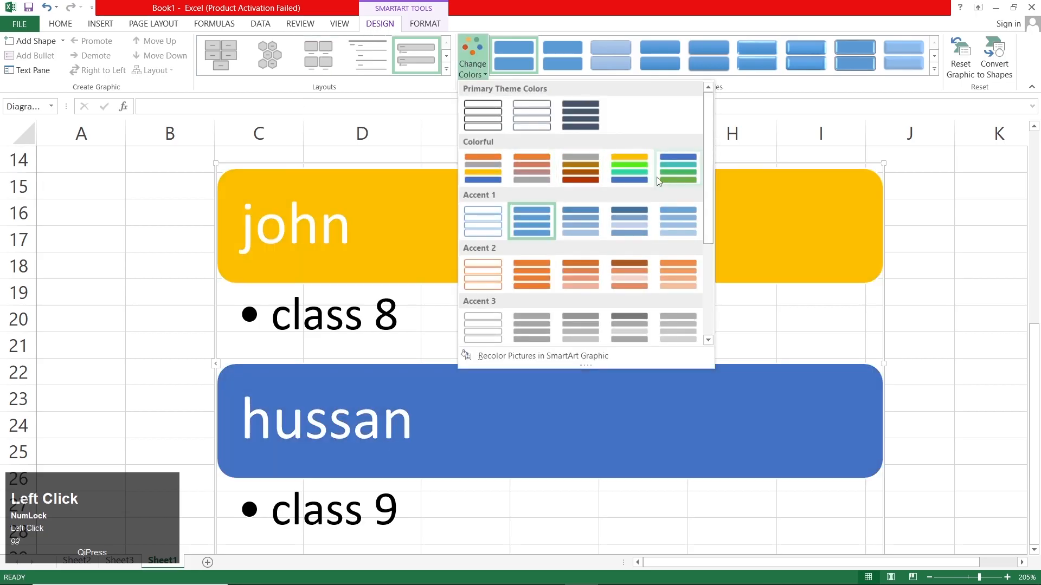
left_click(641, 179)
scroll(434, 261, "down", 4, "ctrl")
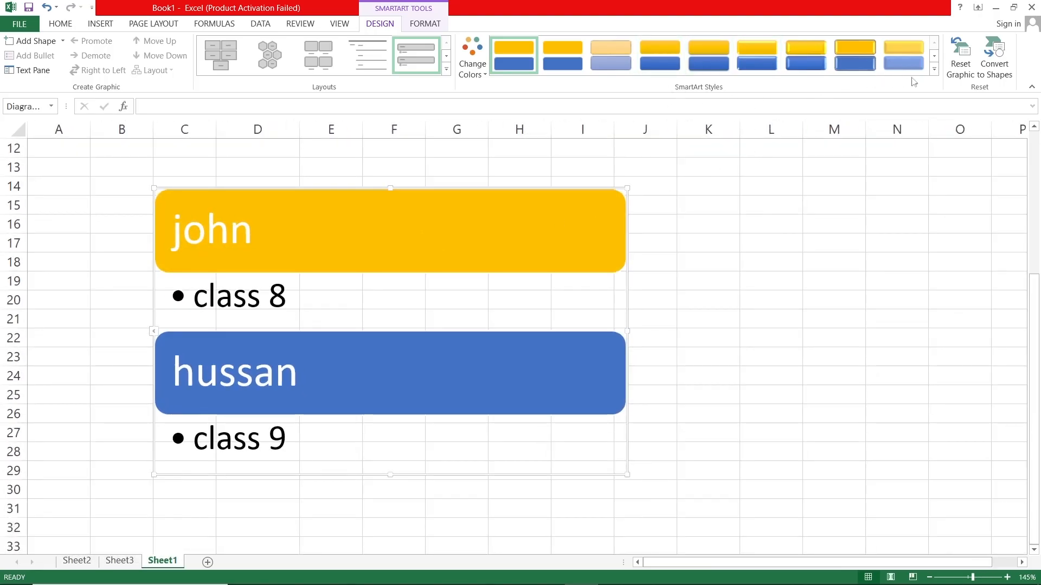
left_click(934, 69)
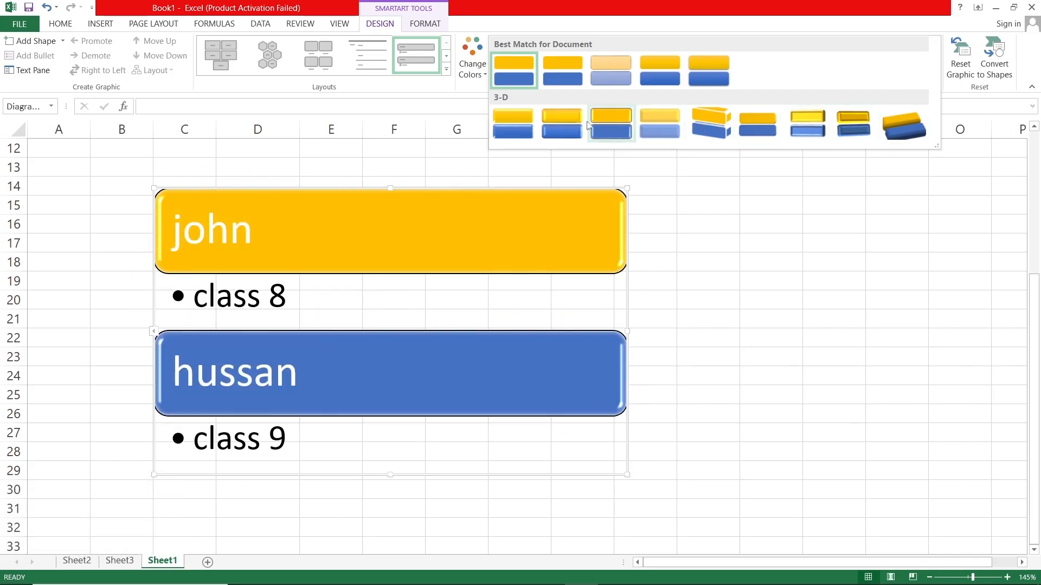
left_click(564, 128)
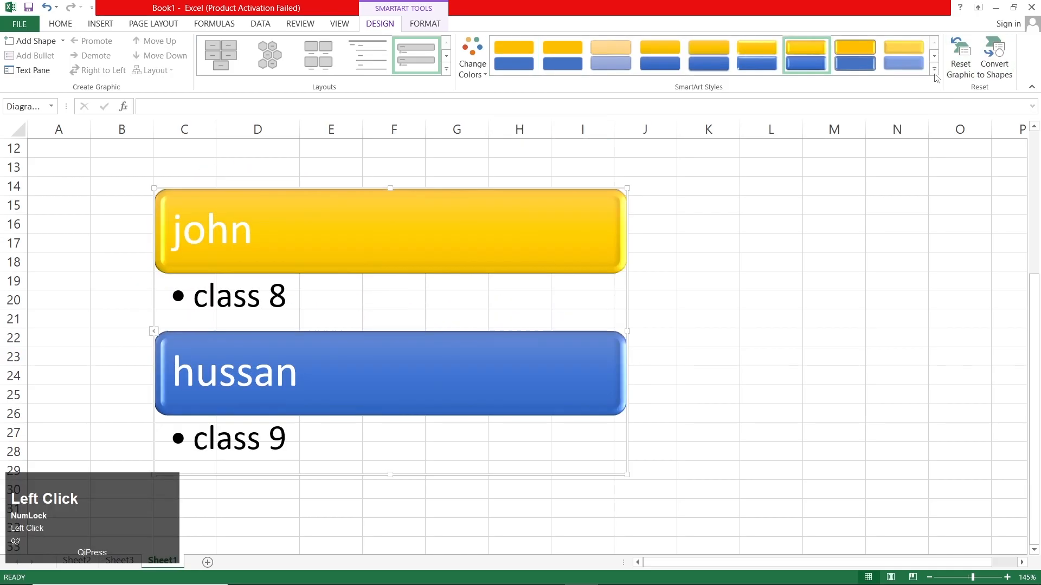
Try resetting the SmartArt graphic and converting it to movable shapes, undoing each change
left_click(953, 75)
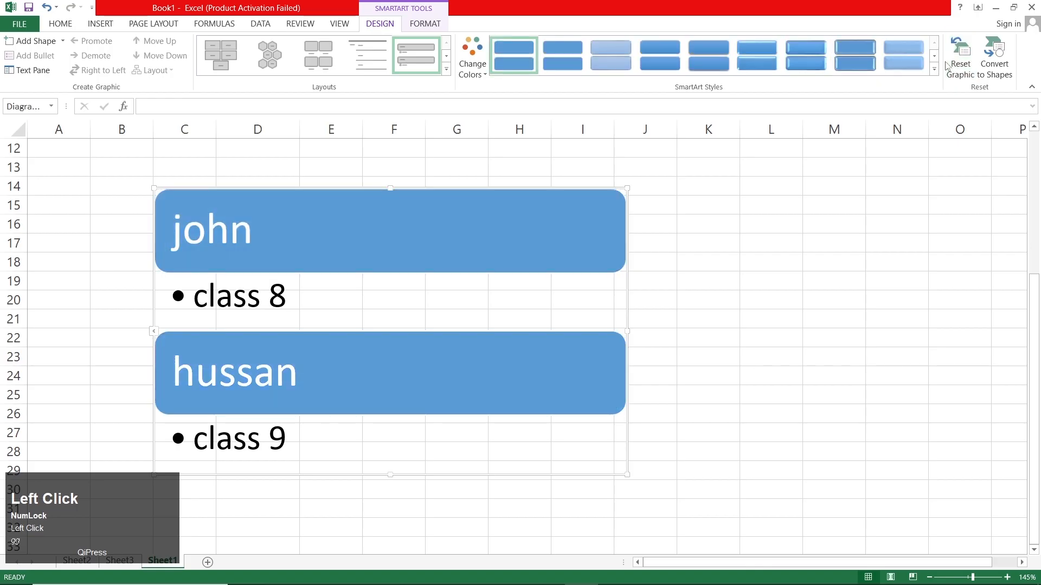
key("ctrl+z")
left_click(994, 51)
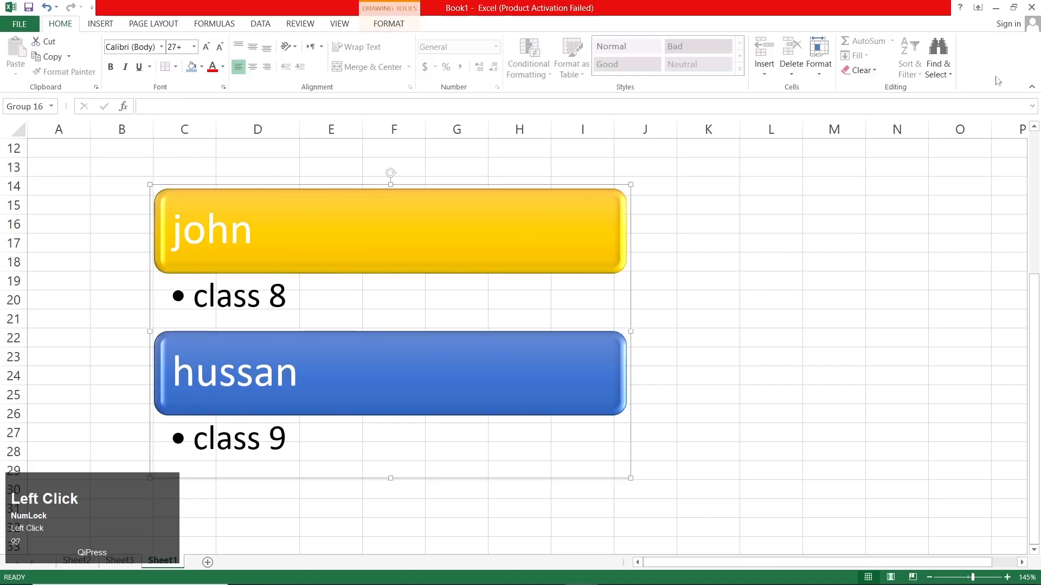
mouse_move(441, 205)
left_mouse_down()
mouse_move(458, 229)
mouse_move(476, 225)
mouse_move(469, 218)
left_mouse_up()
left_click(384, 24)
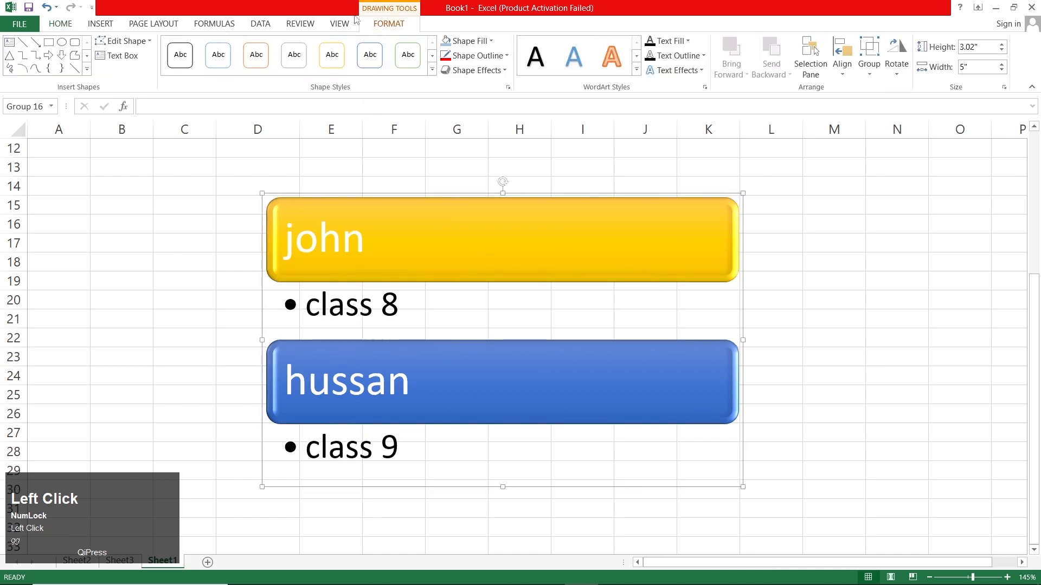
key("ctrl+z")
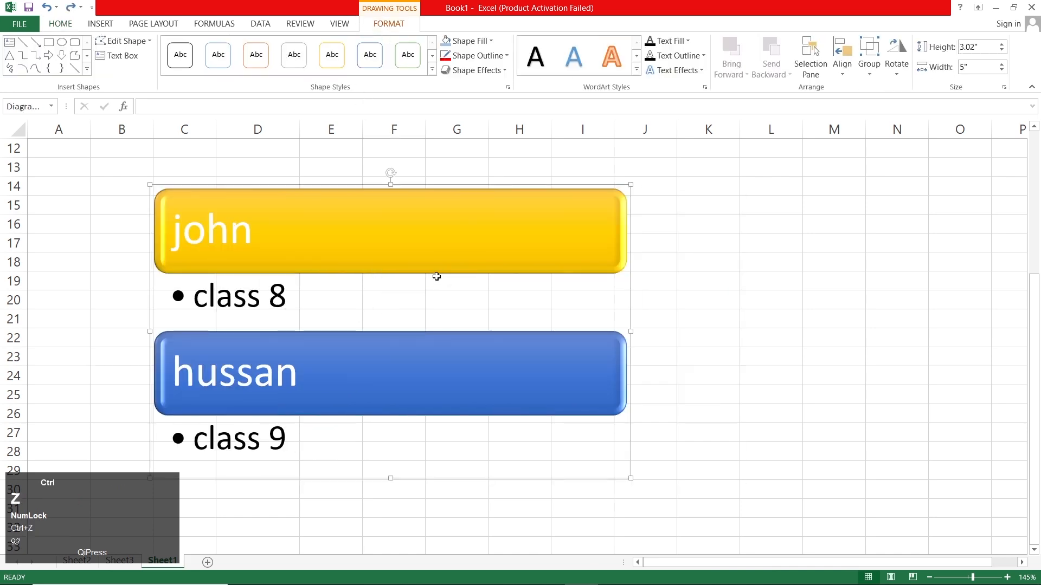
key("ctrl+z")
Change the SmartArt layout to Vertical Accent List and move the graphic so it spans about columns E to K
left_click(379, 24)
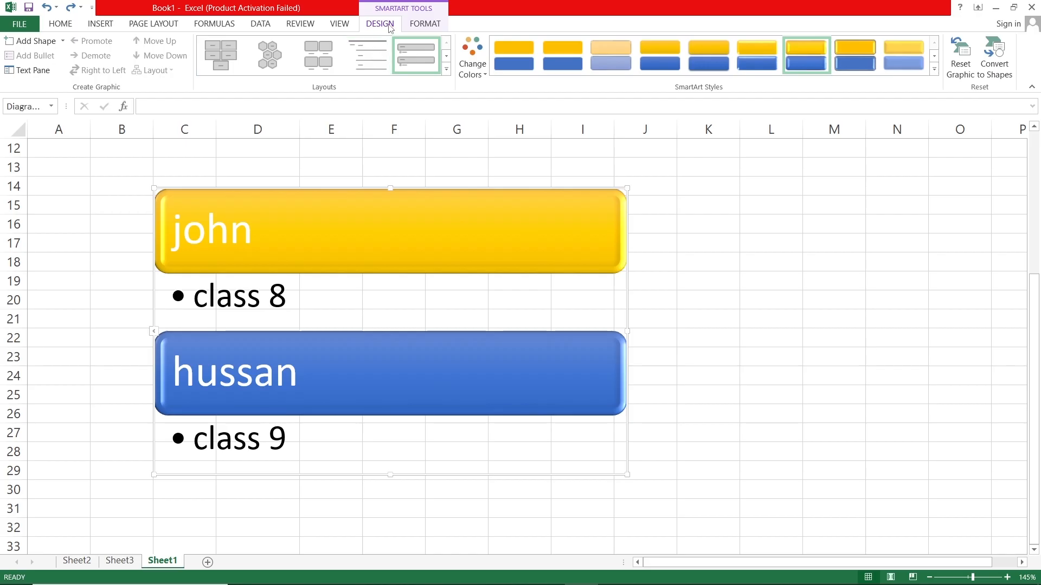
left_click(446, 69)
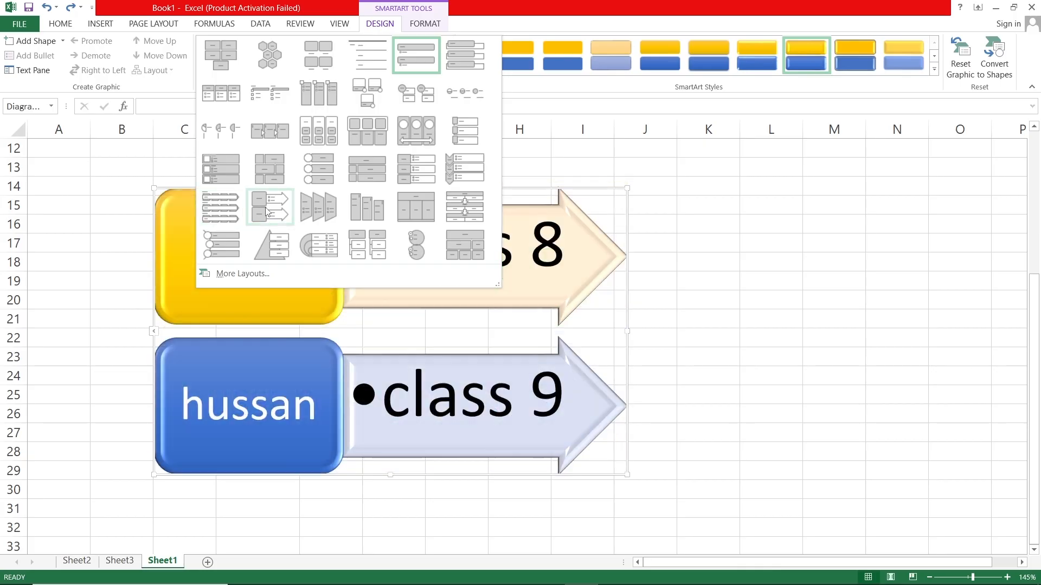
left_click(233, 217)
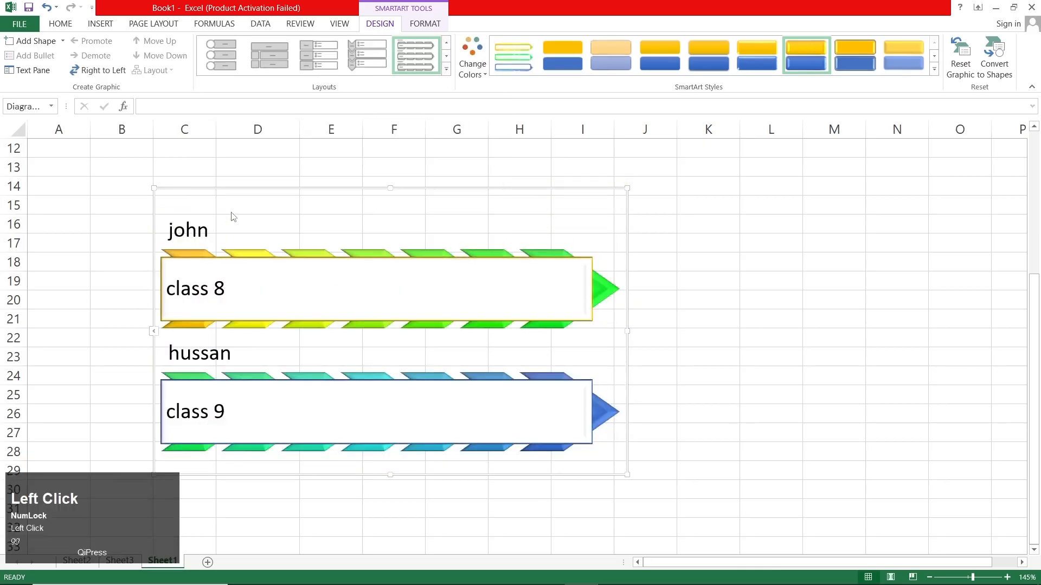
left_click_drag(209, 189, 333, 213)
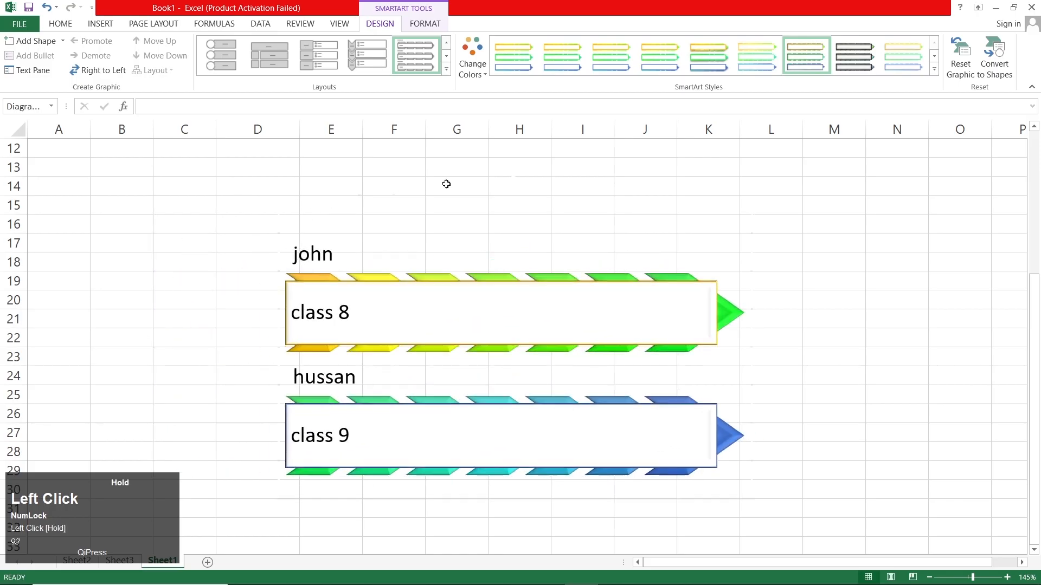
Preview other 3-D styles and color variants on the SmartArt graphic and look through the available layouts
left_click(934, 71)
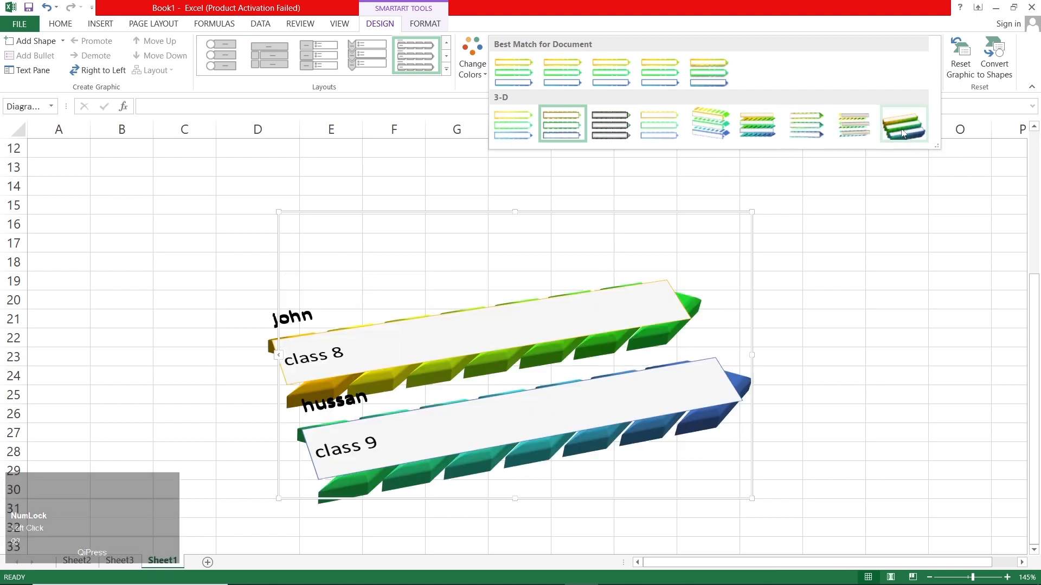
left_click(472, 56)
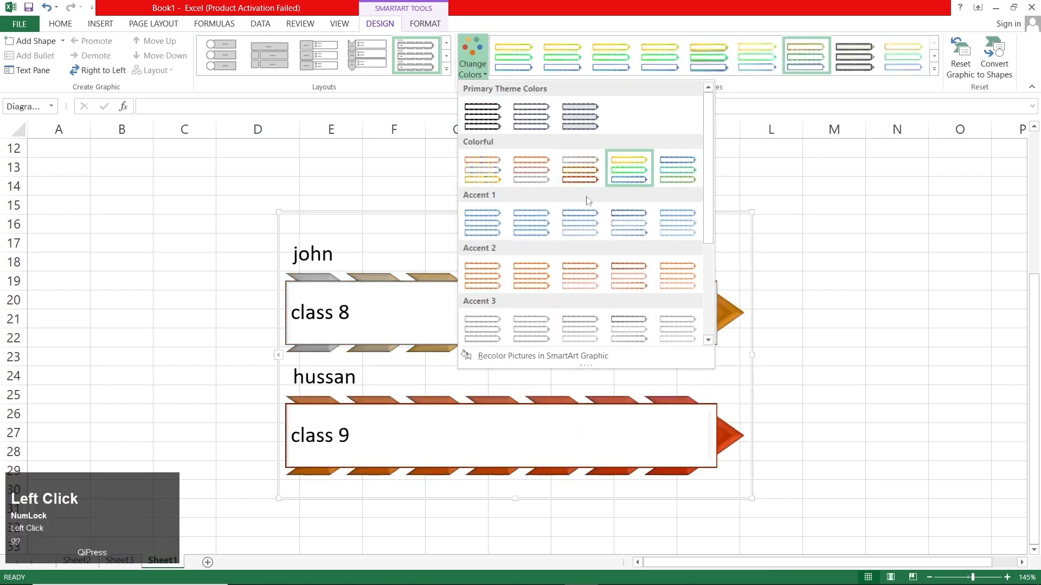
left_click(446, 69)
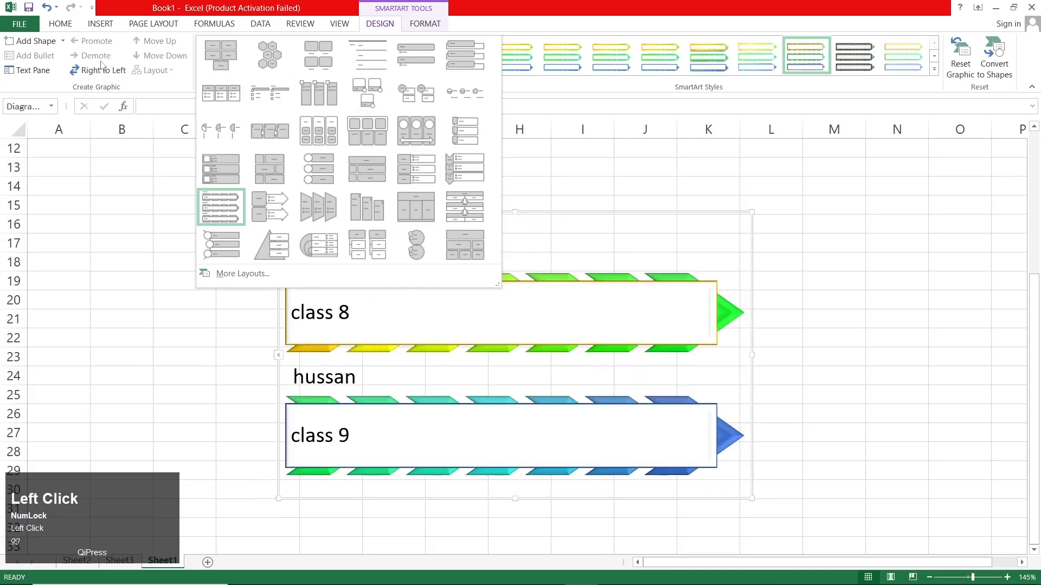
left_click(103, 71)
left_click(103, 71)
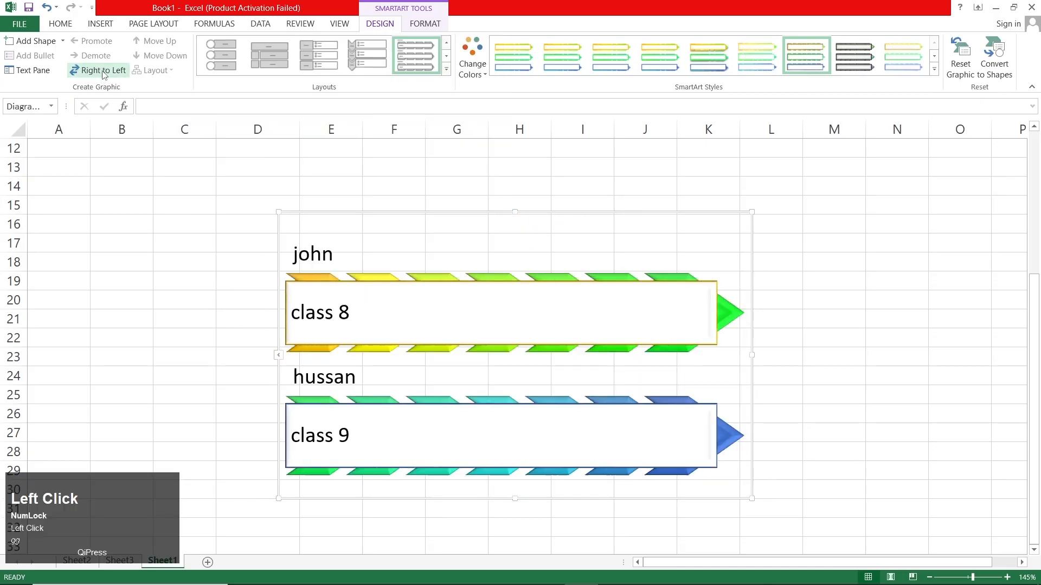
Replace the first heading with "ass" in the SmartArt text outline and delete the whole graphic
left_click(28, 71)
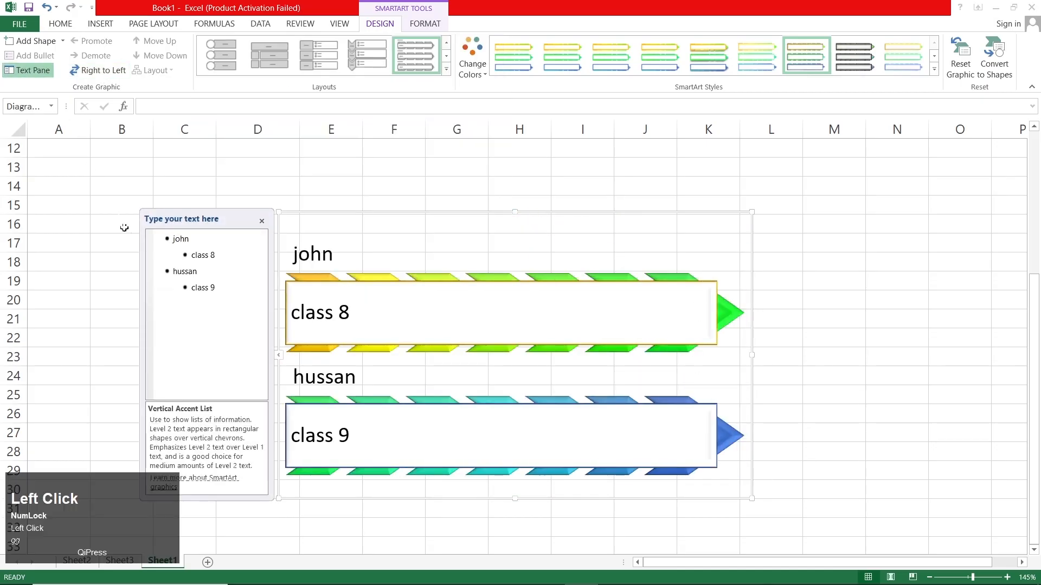
double_click(181, 239)
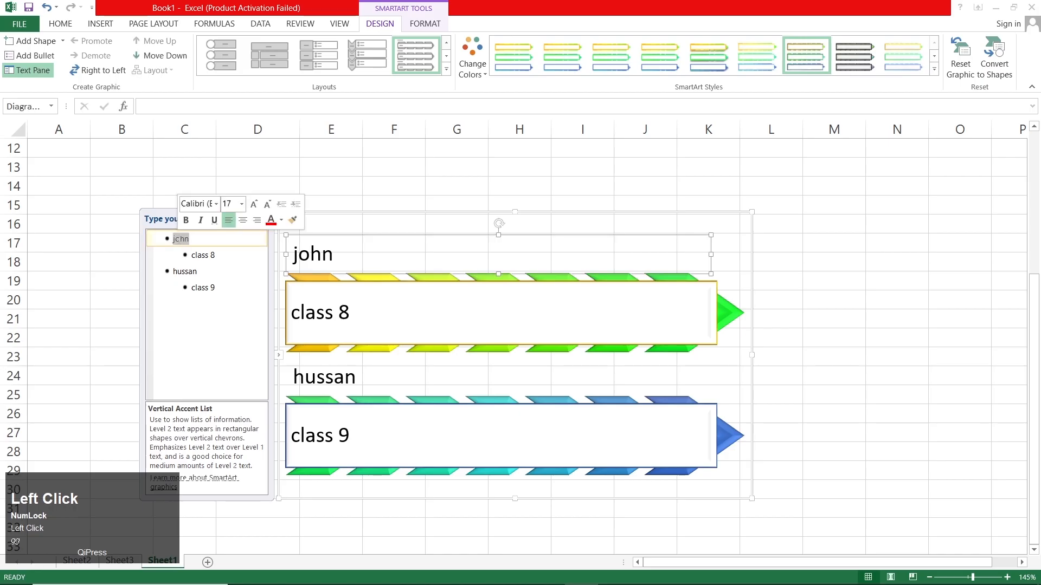
type("ass")
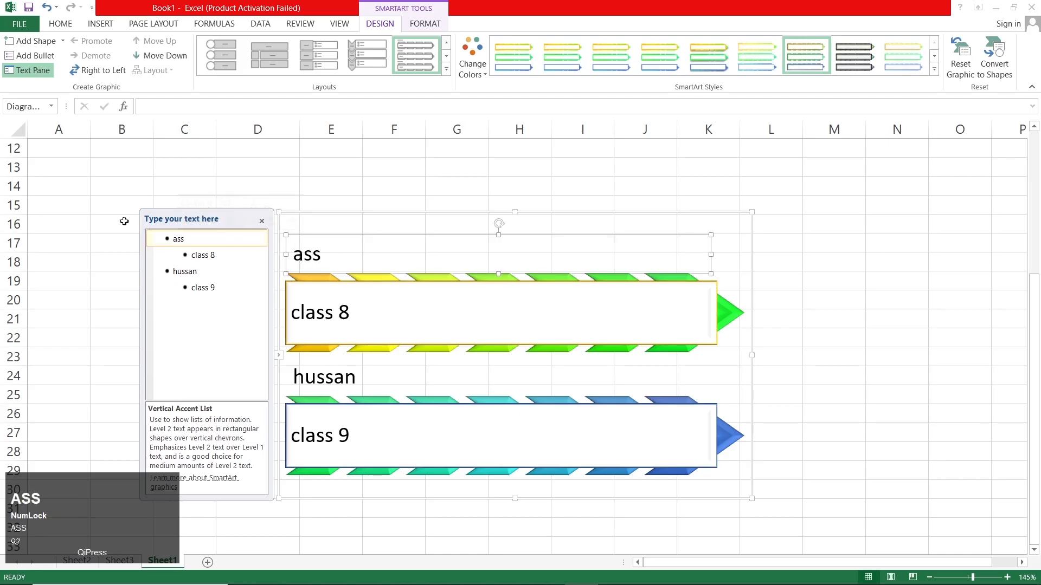
left_click(339, 211)
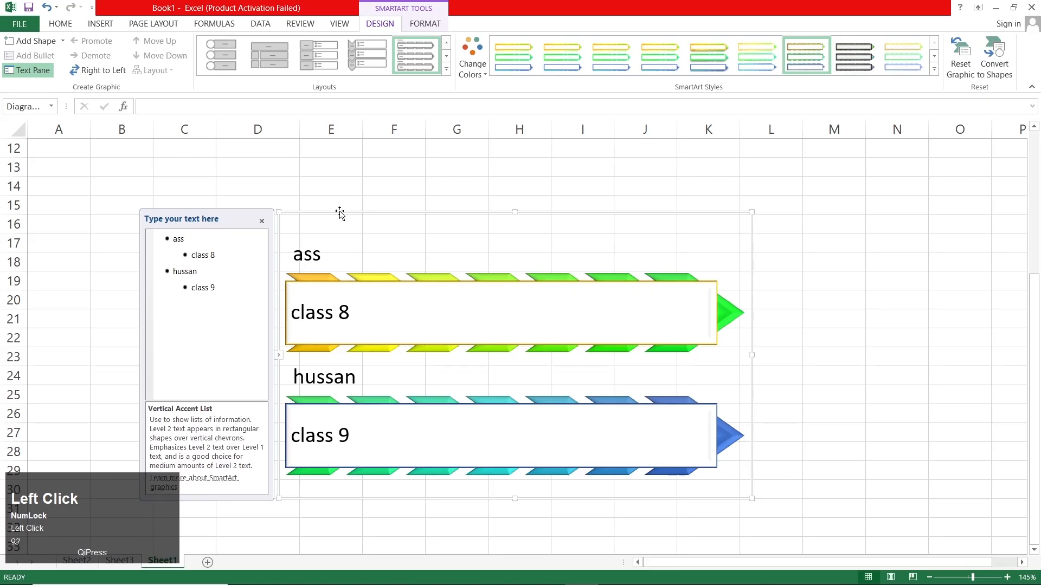
key("Delete")
Insert a screen clipping of the central desktop wallpaper area, about 4.98" high and 7.23" wide
left_click(108, 29)
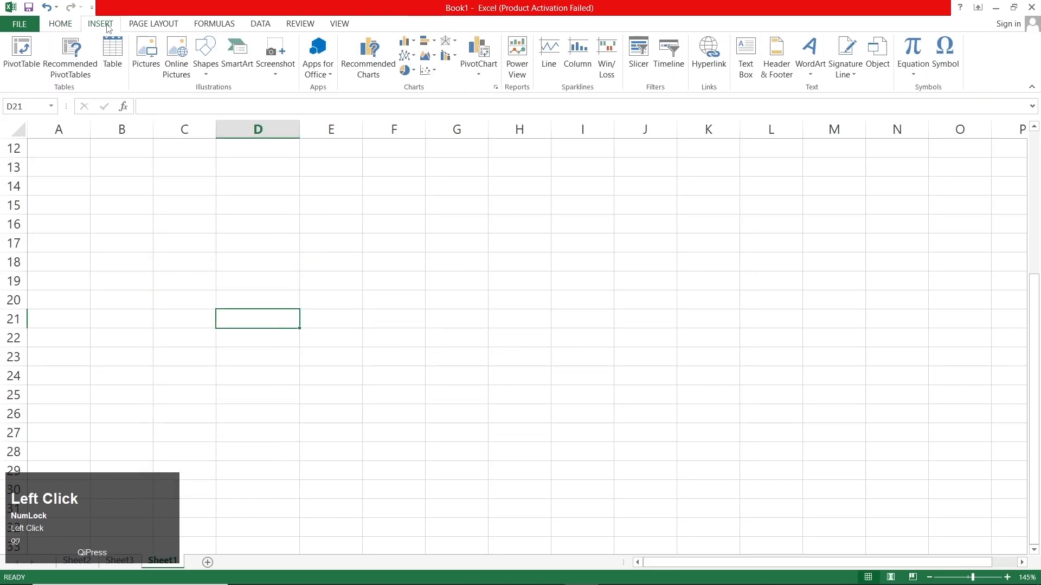
left_click(279, 69)
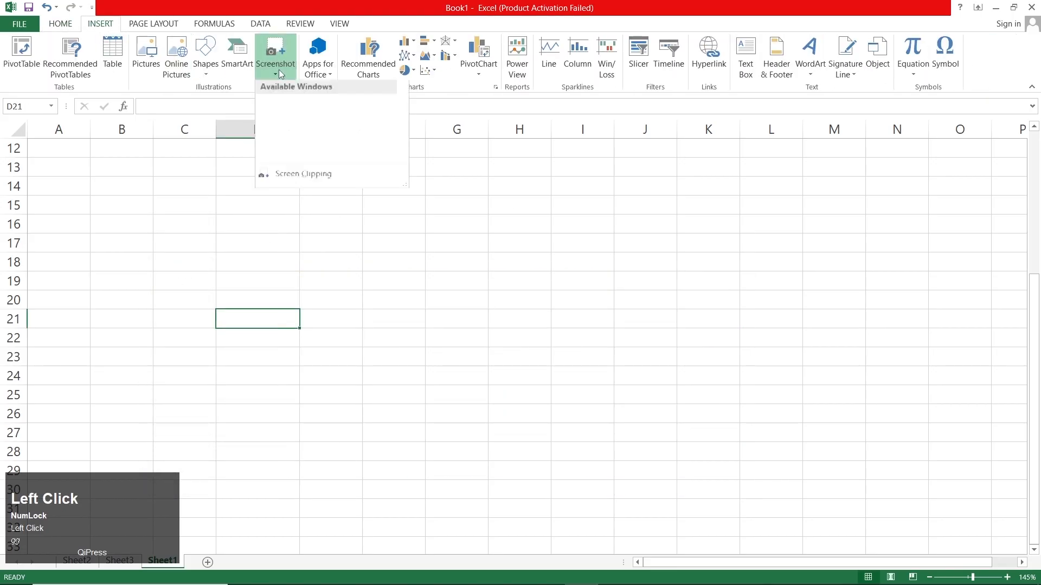
left_click(304, 91)
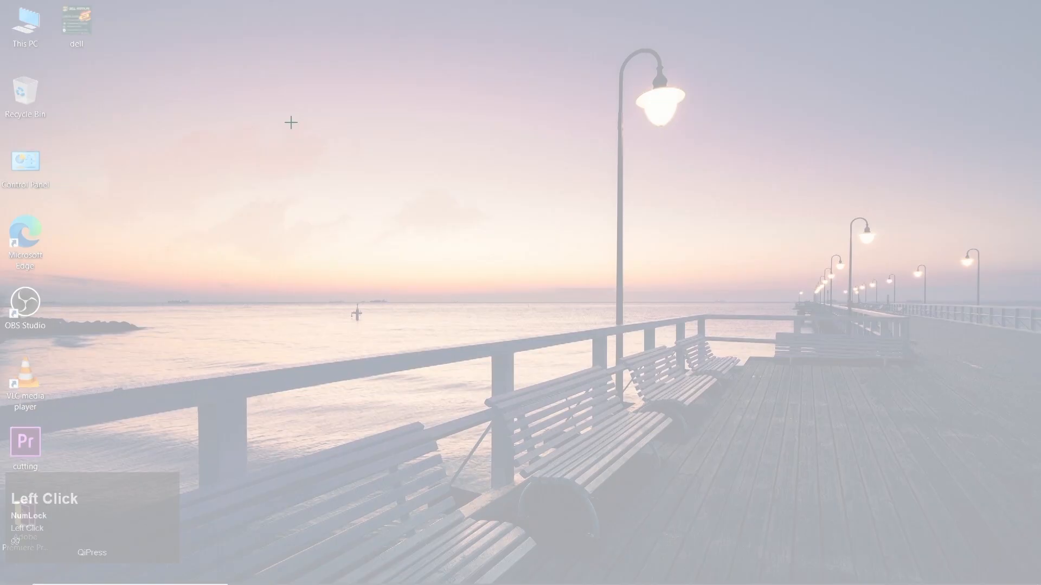
left_click_drag(738, 131, 268, 455)
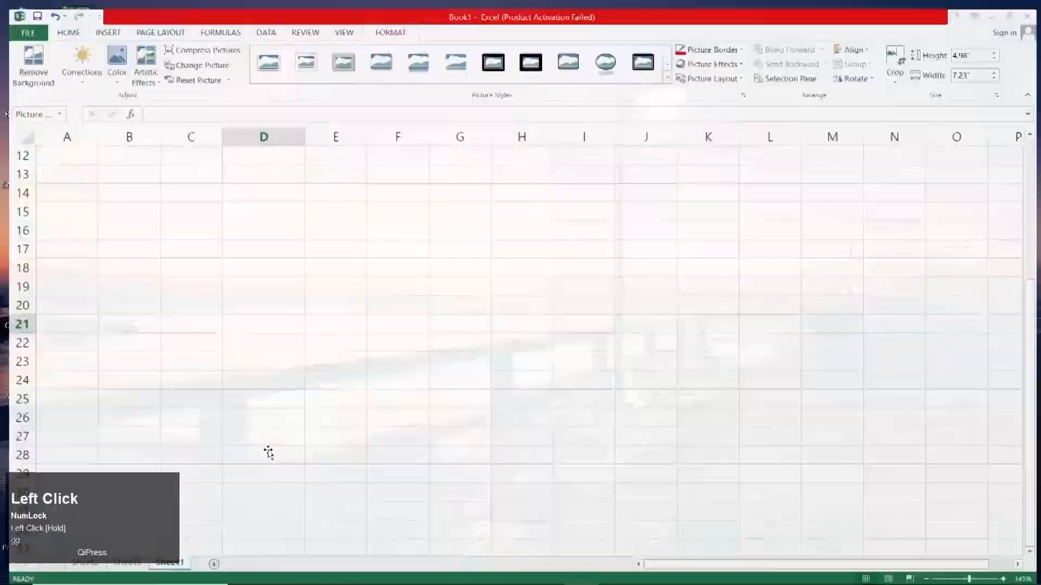
Move the wallpaper clipping so it starts around column E, and delete it from the marks sheet
scroll(347, 309, "down", 7)
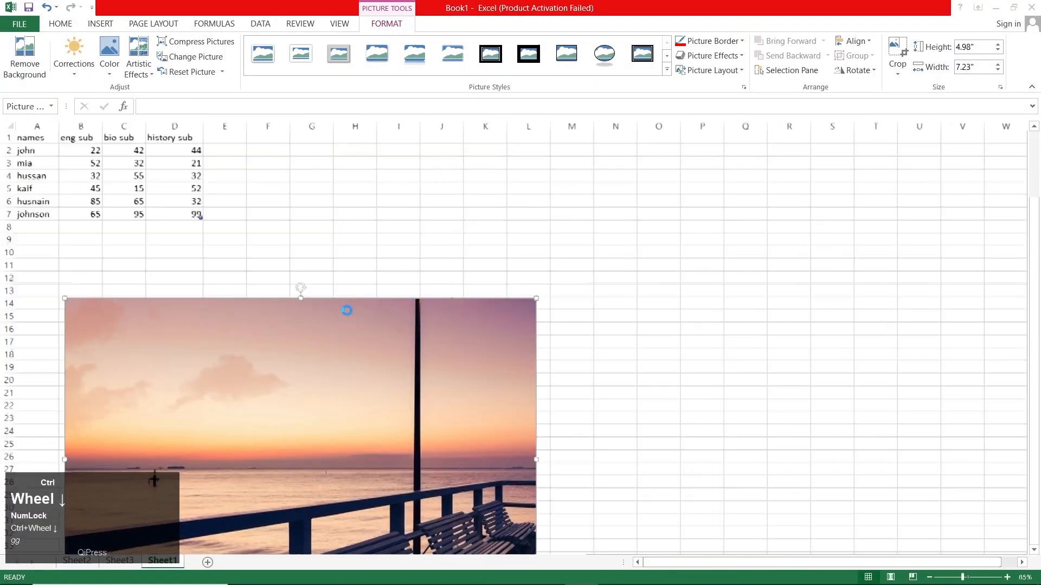
left_click_drag(110, 269, 251, 273)
scroll(431, 373, "up", 4)
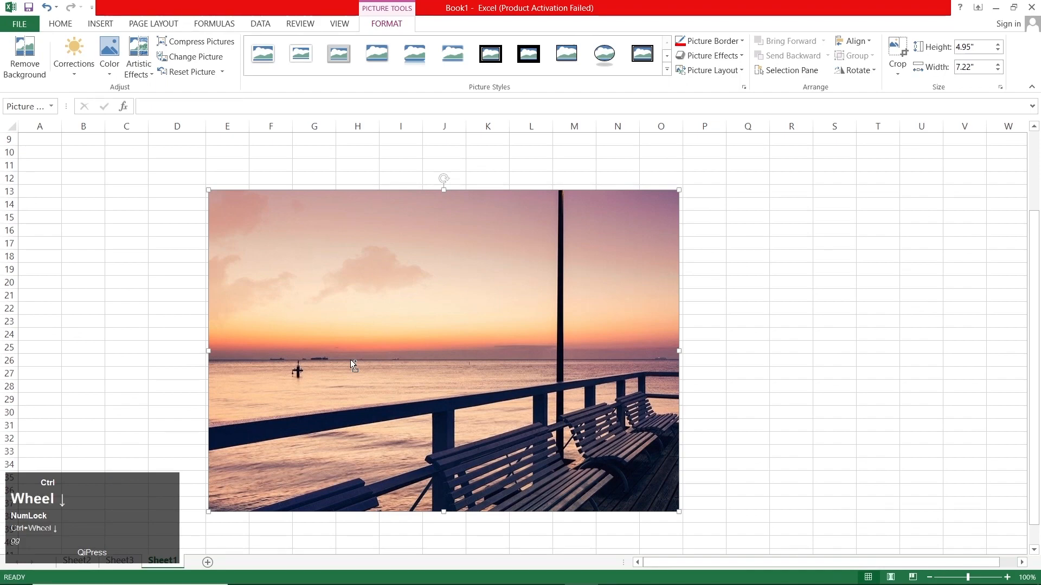
scroll(350, 360, "down", 2)
left_click(345, 347)
key("Delete")
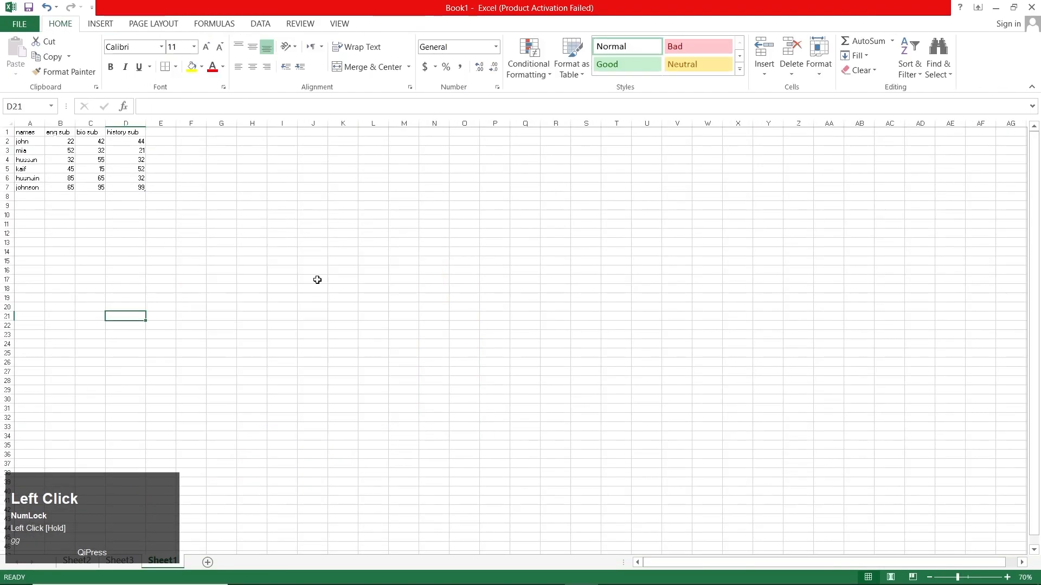
left_click(101, 24)
scroll(151, 266, "up", 6)
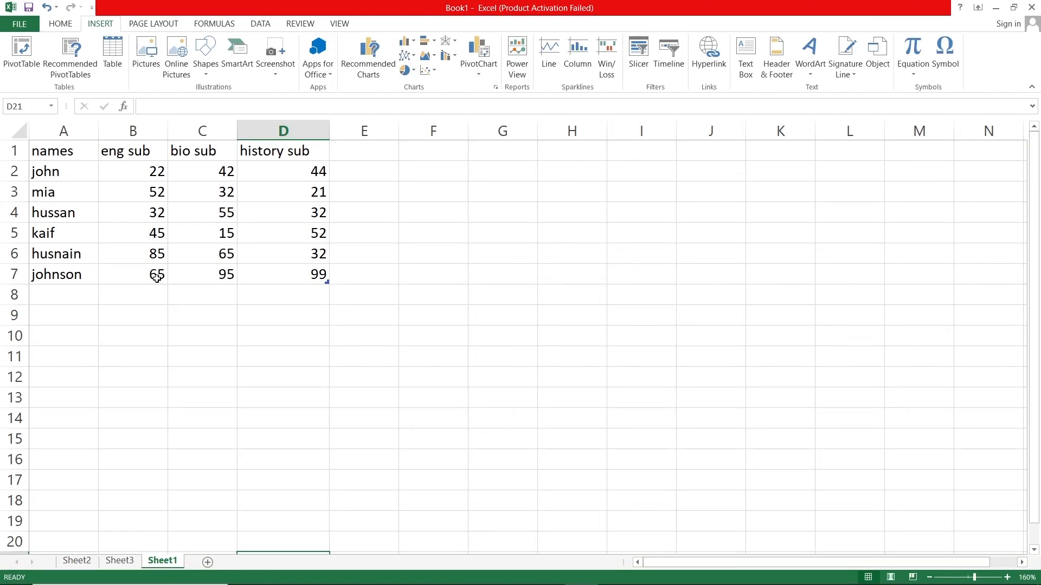